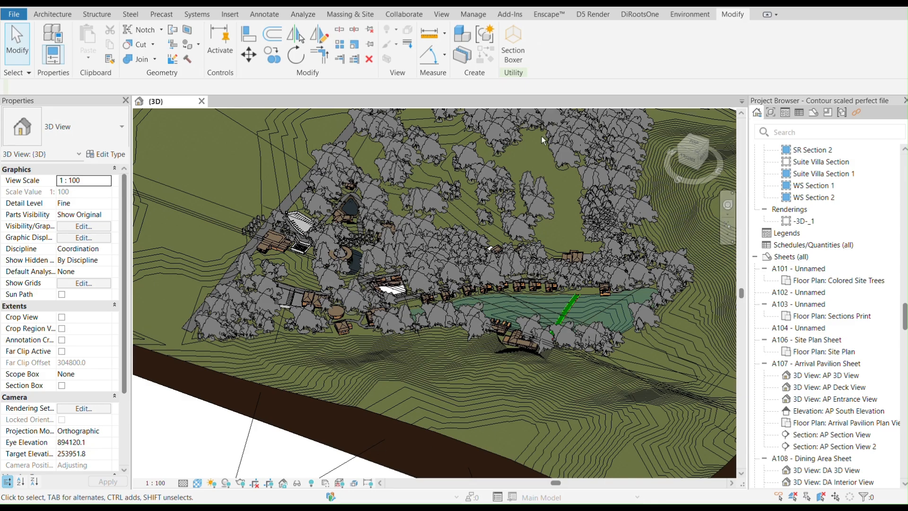
Examine the resort site's terrain, trees, buildings and lake from several angles and distances in the 3D view
shift+middle_drag(355, 240, 325, 289)
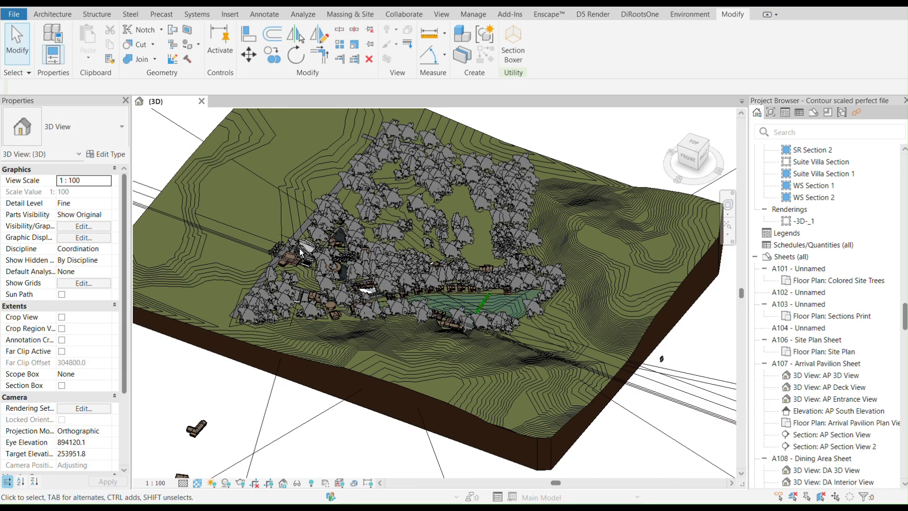
scroll(301, 252, up, 10)
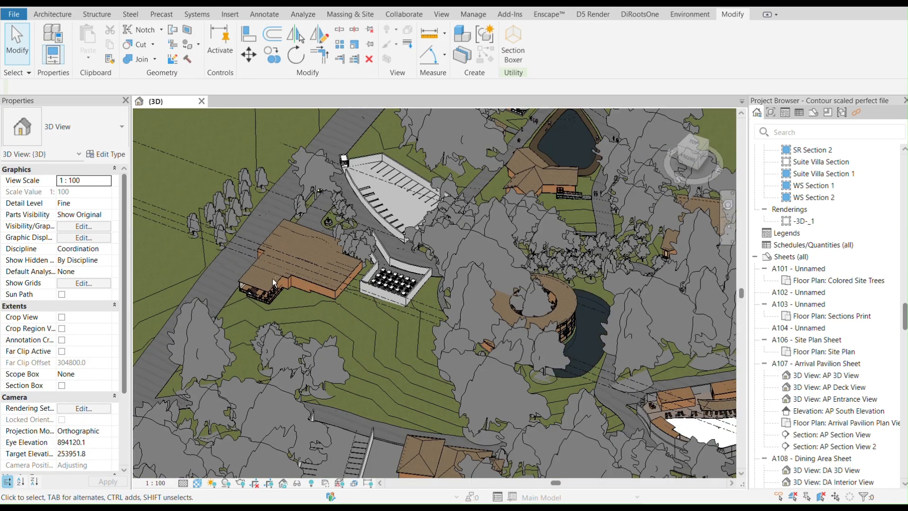
scroll(272, 280, down, 8)
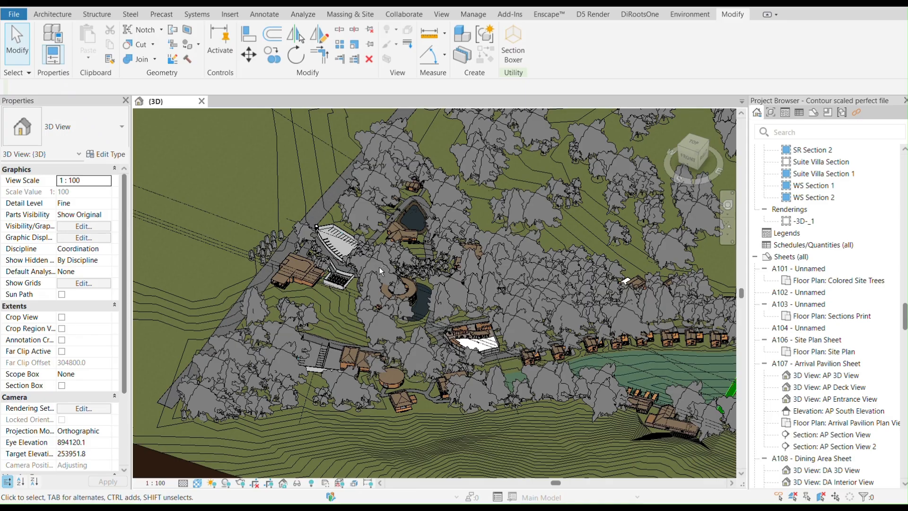
shift+middle_drag(379, 267, 555, 302)
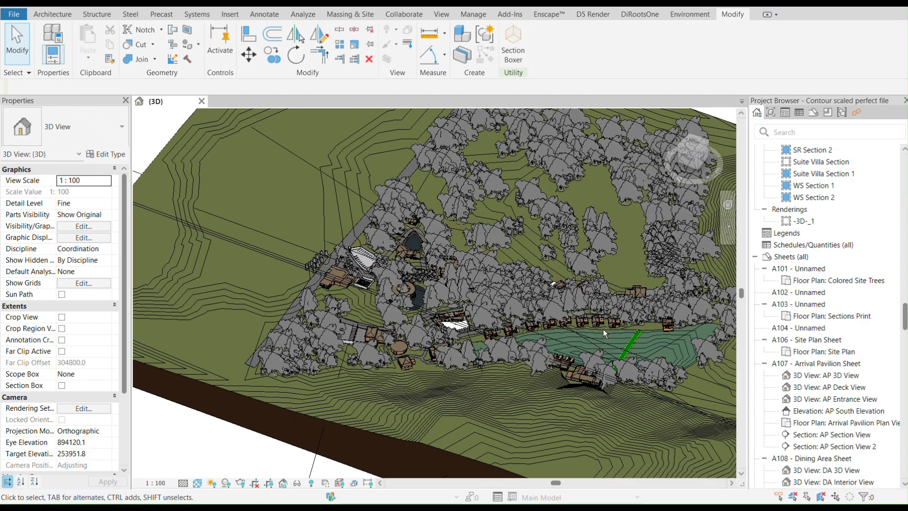
scroll(611, 326, up, 2)
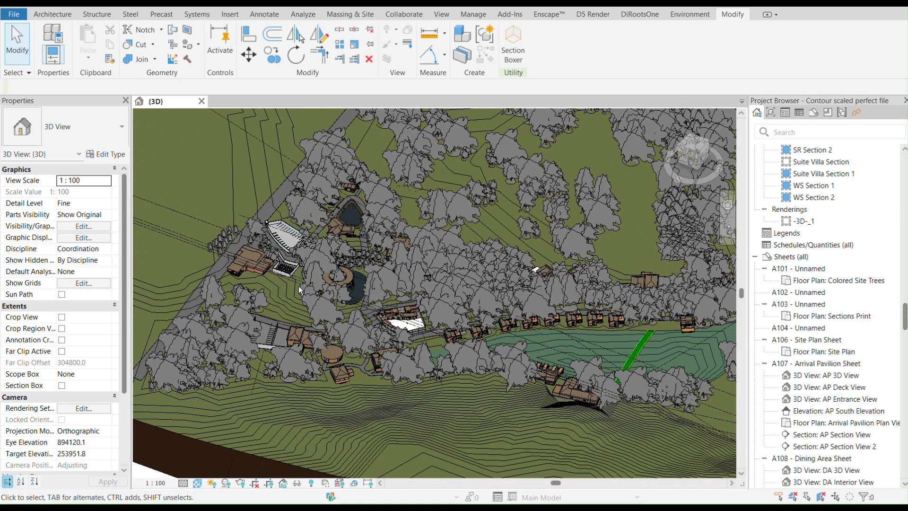
scroll(301, 289, down, 2)
scroll(432, 316, up, 2)
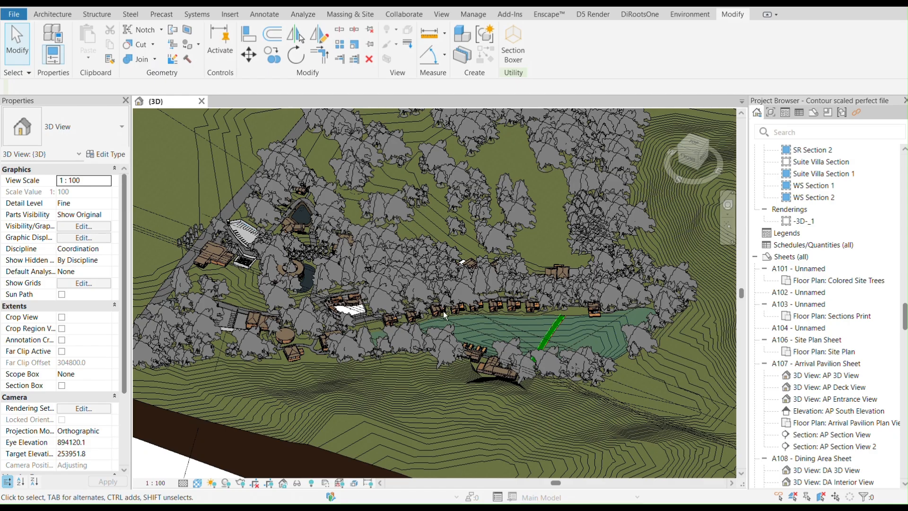
scroll(177, 269, up, 2)
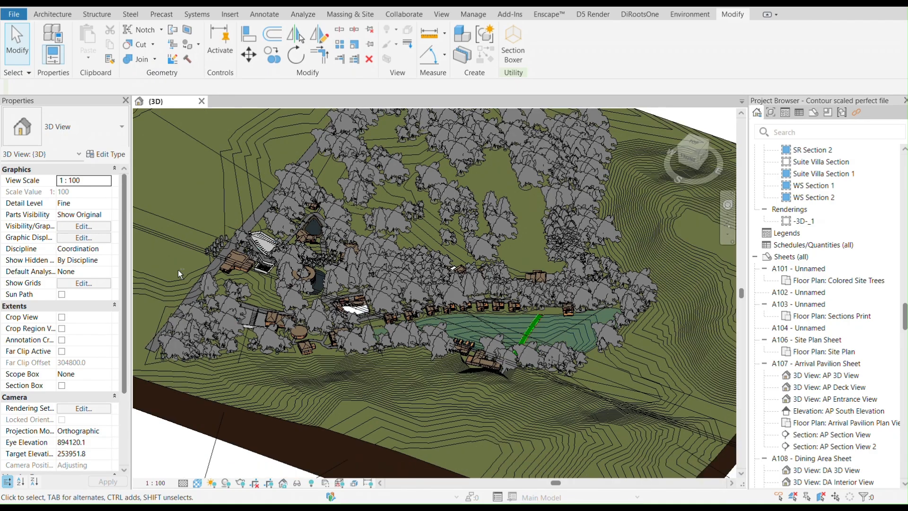
scroll(173, 259, up, 1)
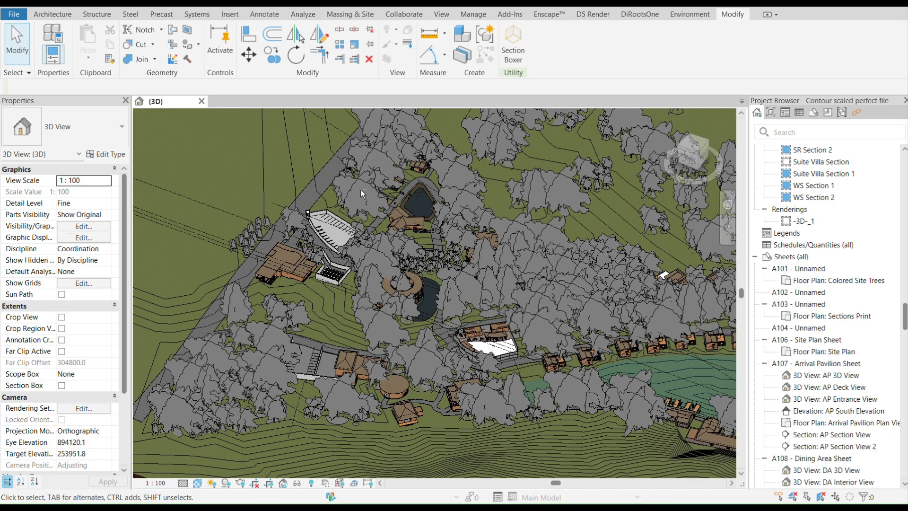
shift+middle_drag(440, 283, 508, 382)
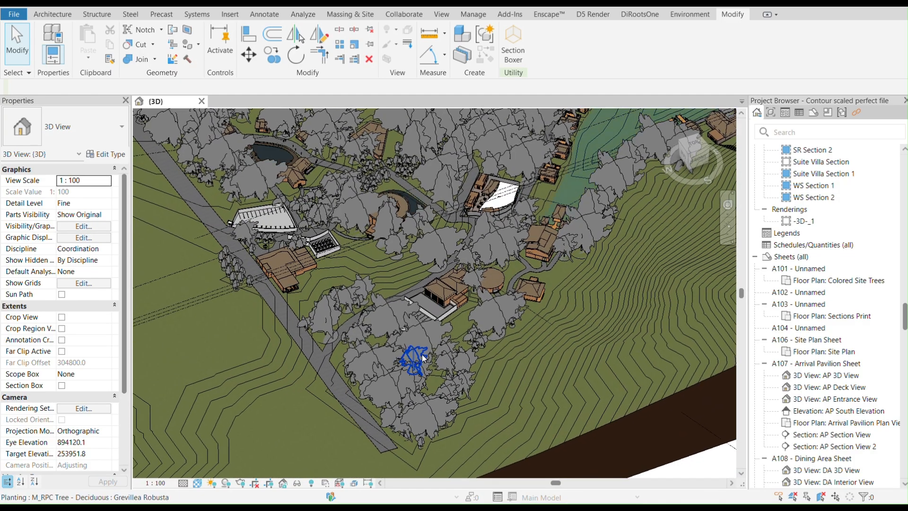
scroll(421, 354, down, 4)
scroll(461, 238, up, 1)
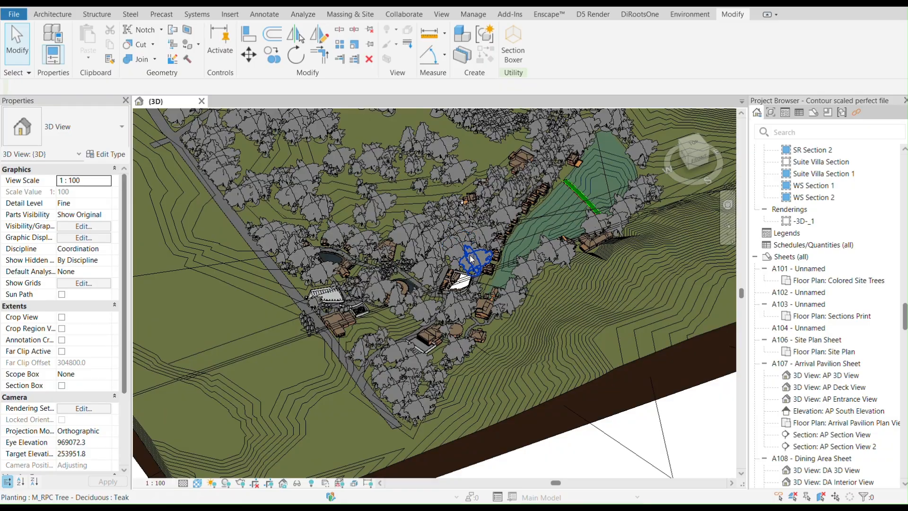
Show the Enscape commands in Revit and switch to the Enscape render window of the project
key(alt+Tab)
key(Tab)
click(215, 198)
click(552, 15)
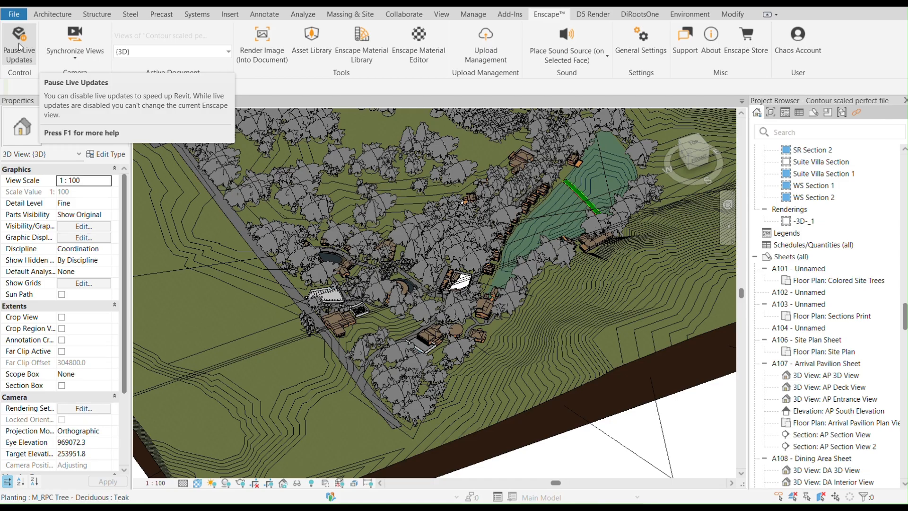
key(alt+Tab)
key(Tab)
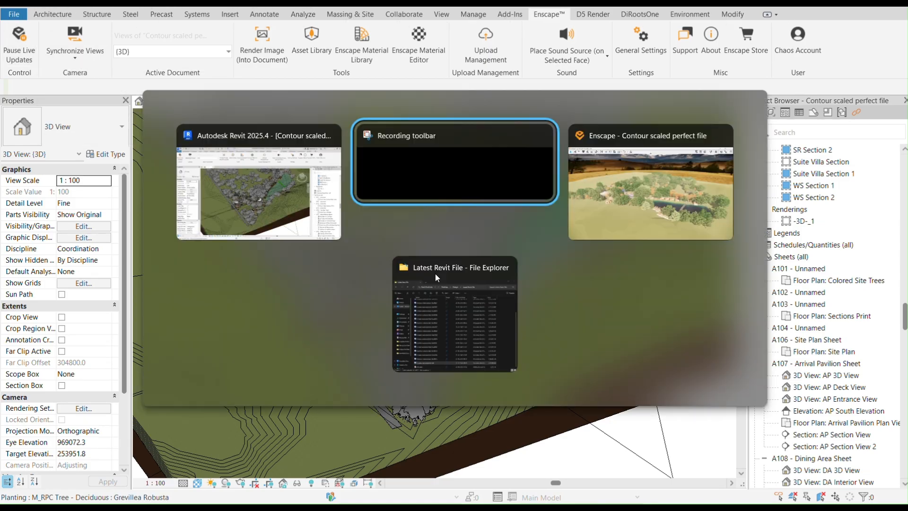
Fly over the rendered site from the lake towards the arrival buildings
key(w)
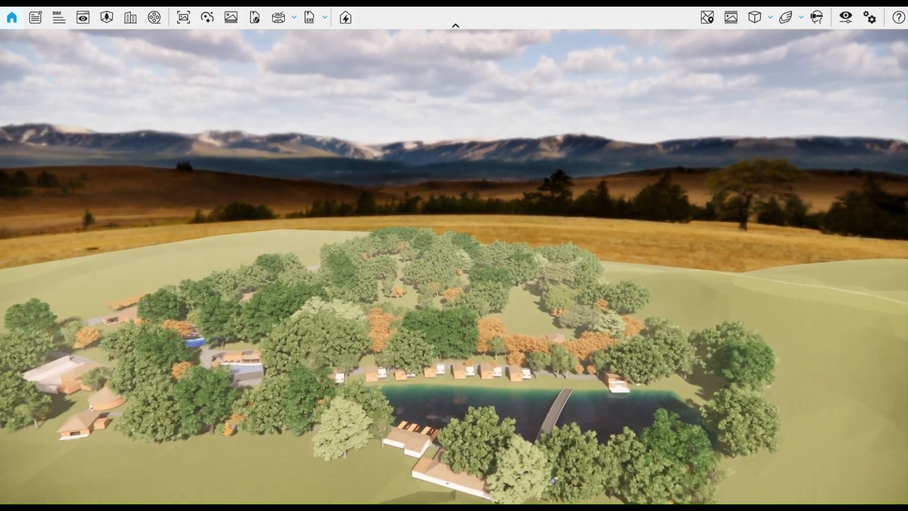
drag(454, 266, 571, 287)
key(w)
key(w)
key(s)
key(s)
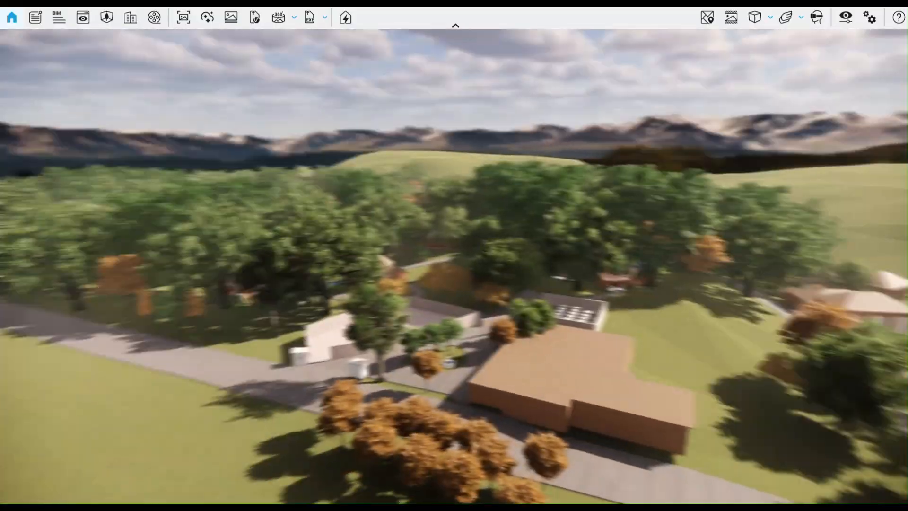
key(alt+Tab)
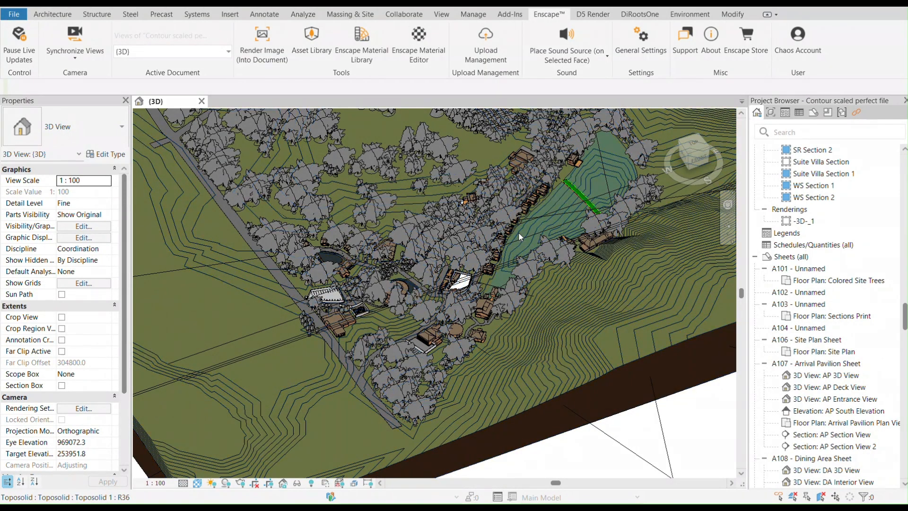
key(alt+Tab)
Move down to road level and inspect the walled parking area and its guard booth in the render
drag(519, 235, 43, 217)
key(w)
key(a)
key(w)
key(a)
key(w)
key(w)
key(d)
key(w)
key(s)
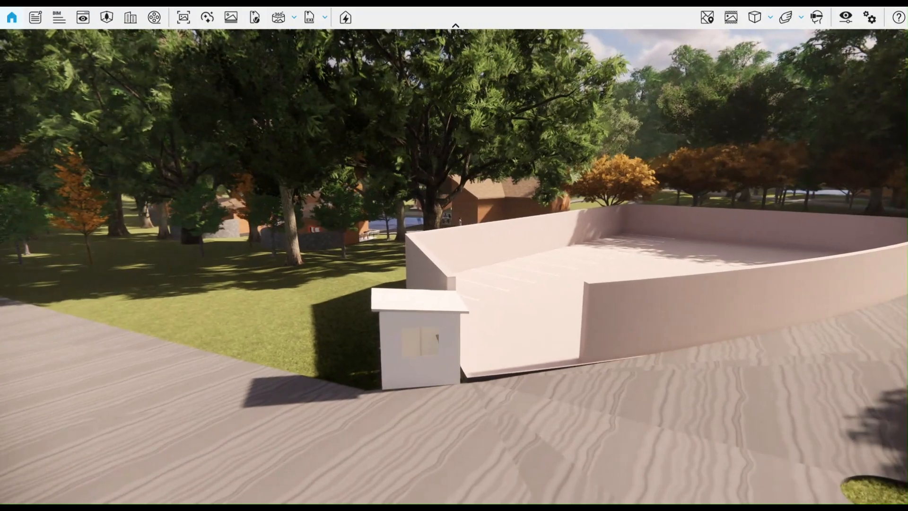
Walk past the second guard booth to the brick arrival pavilion and view its café interior
drag(454, 217, 749, 230)
key(w)
key(w)
key(d)
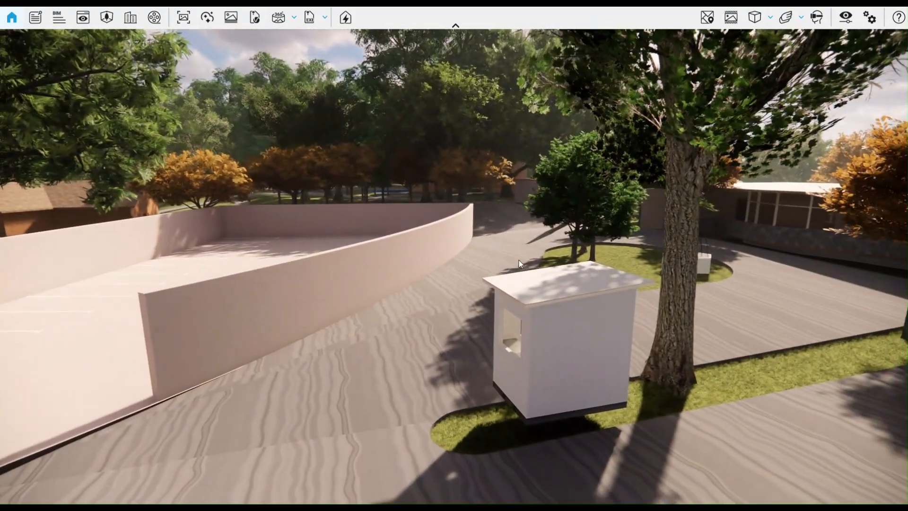
drag(544, 254, 634, 284)
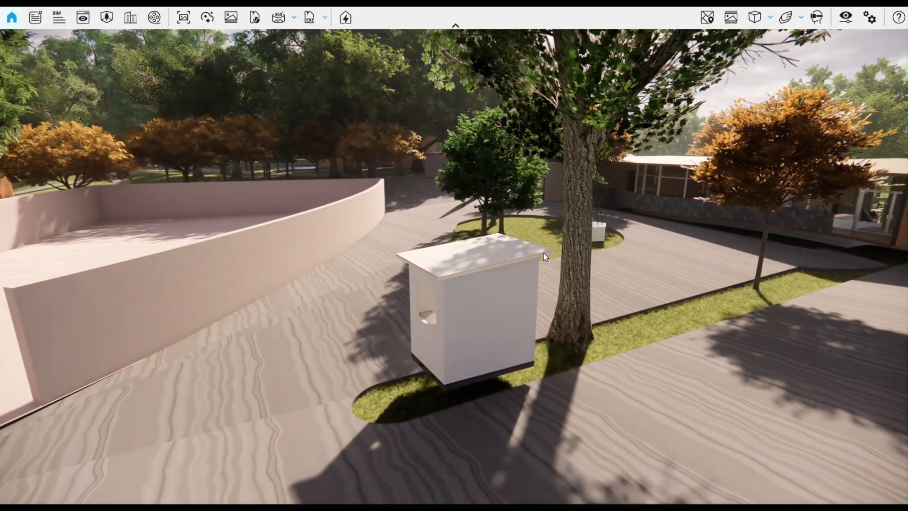
drag(543, 253, 521, 189)
key(w)
key(w)
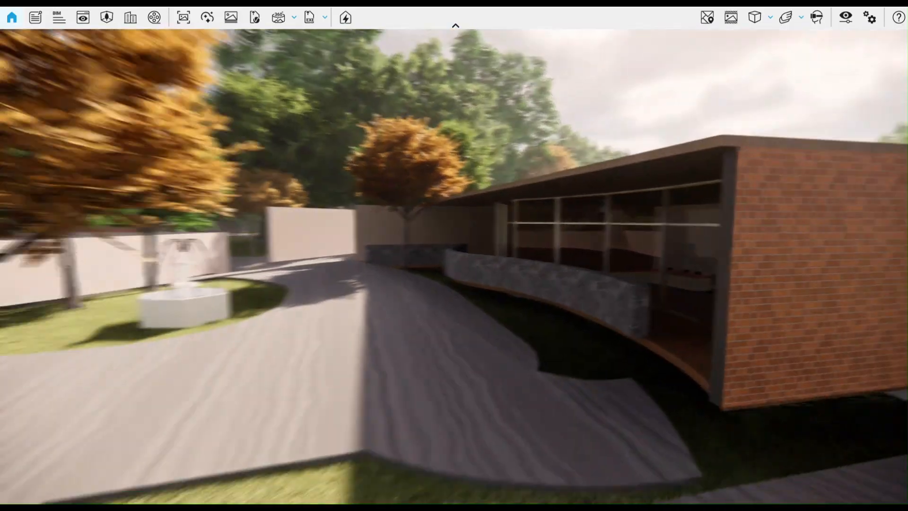
key(s)
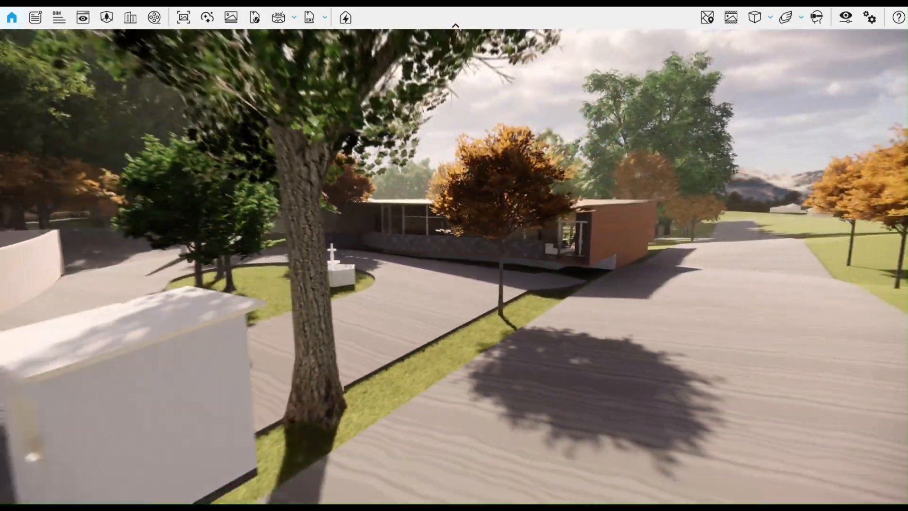
key(w)
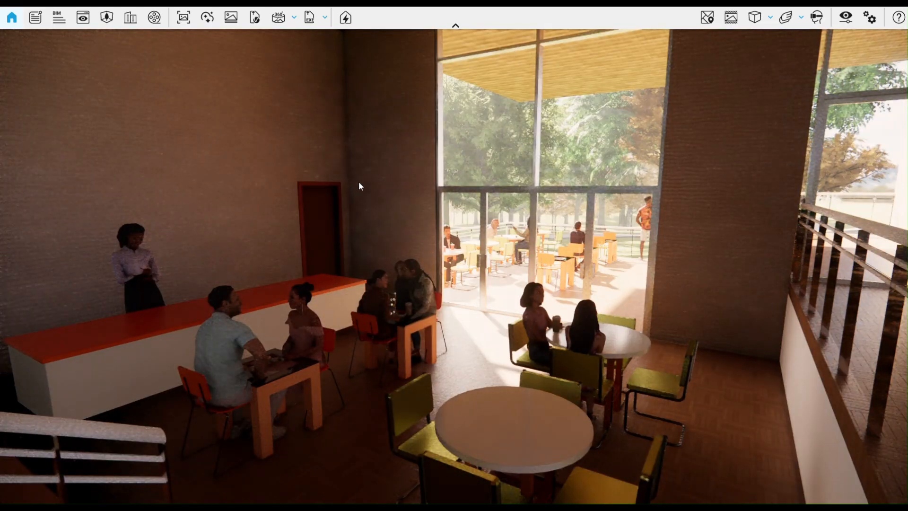
Browse the project's saved views, load Arrival Pavilion Enscape View and look around the café interior
click(86, 21)
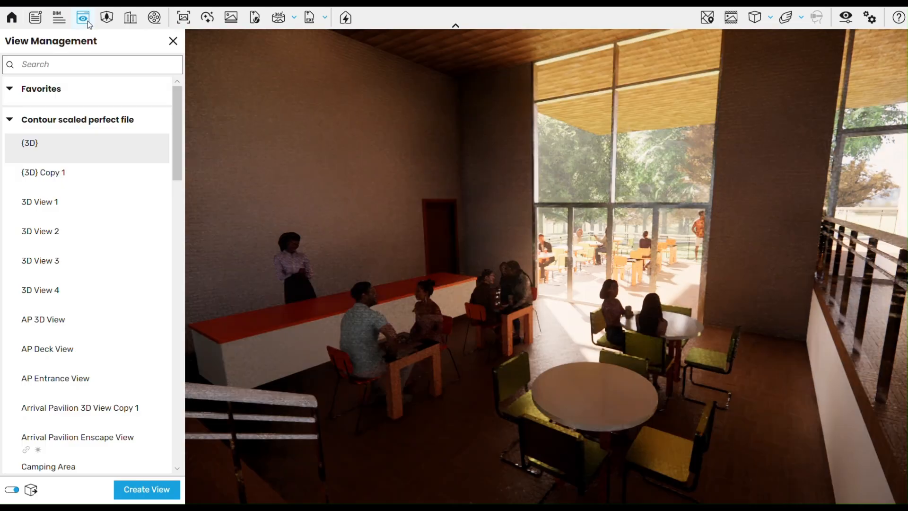
scroll(89, 174, down, 2)
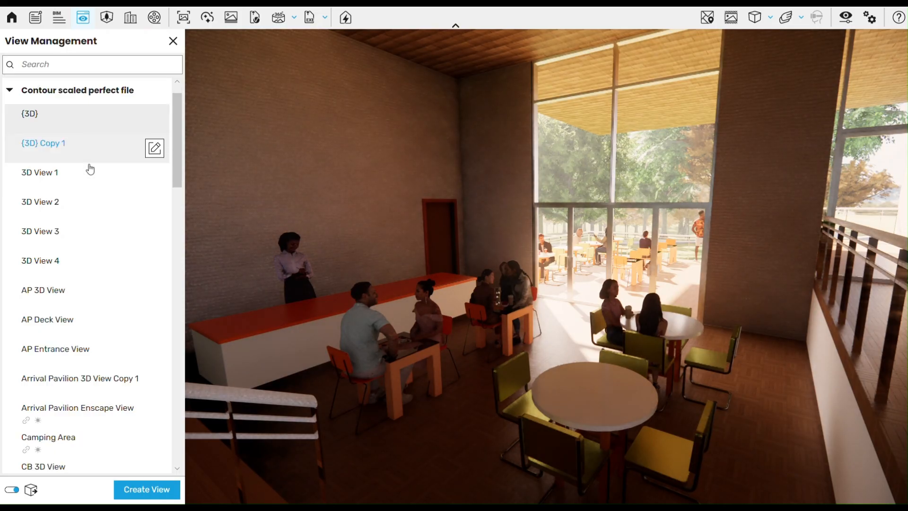
scroll(100, 209, down, 12)
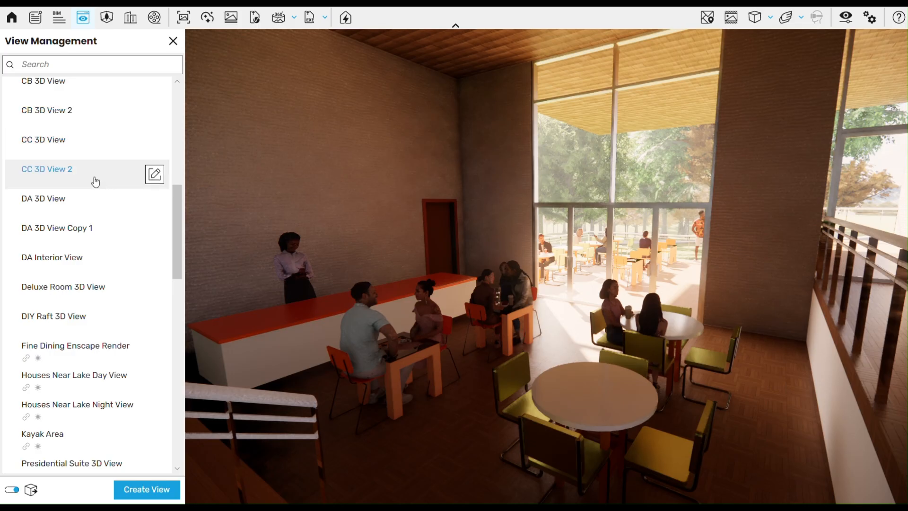
scroll(90, 180, up, 11)
scroll(124, 324, up, 3)
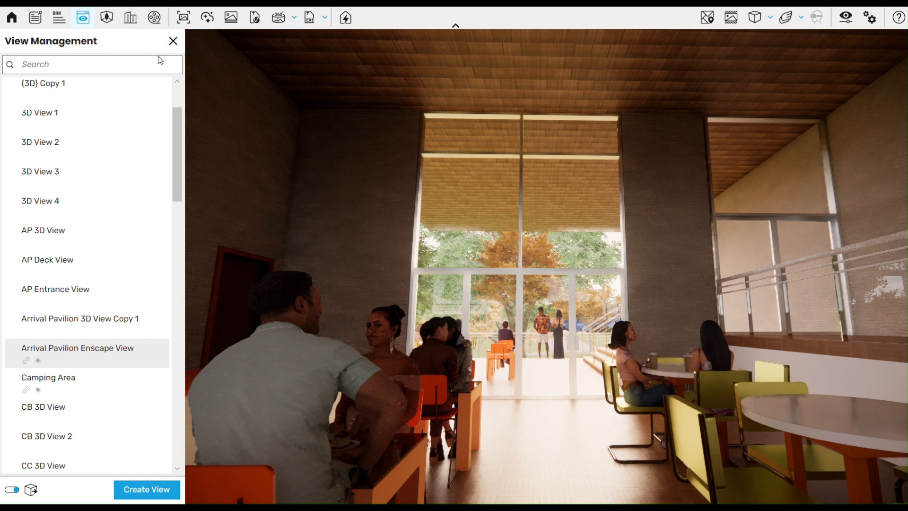
drag(744, 279, 605, 402)
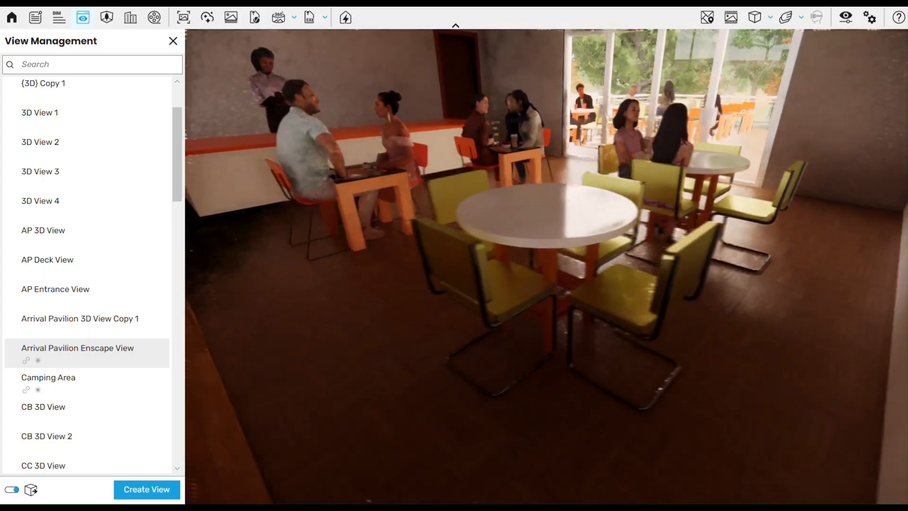
Open the Asset Library and filter the Enscape assets to the Furniture category
click(107, 18)
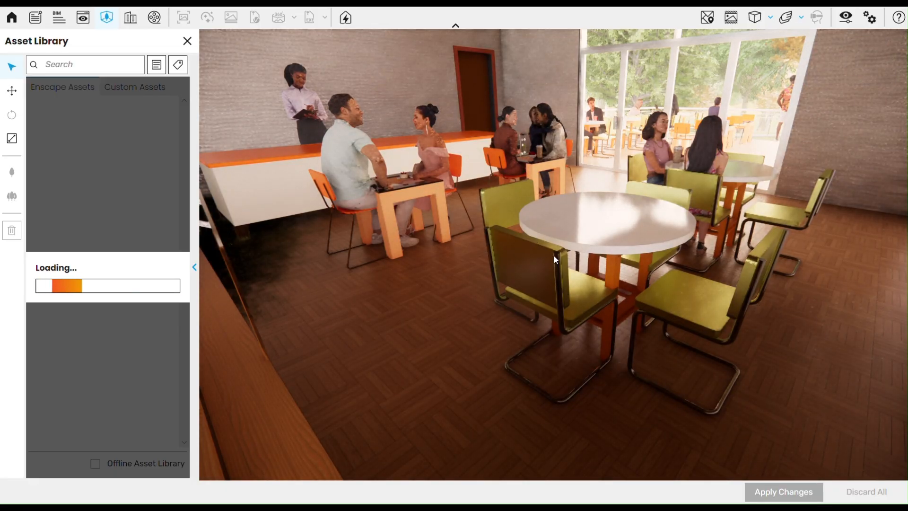
right_drag(471, 232, 529, 284)
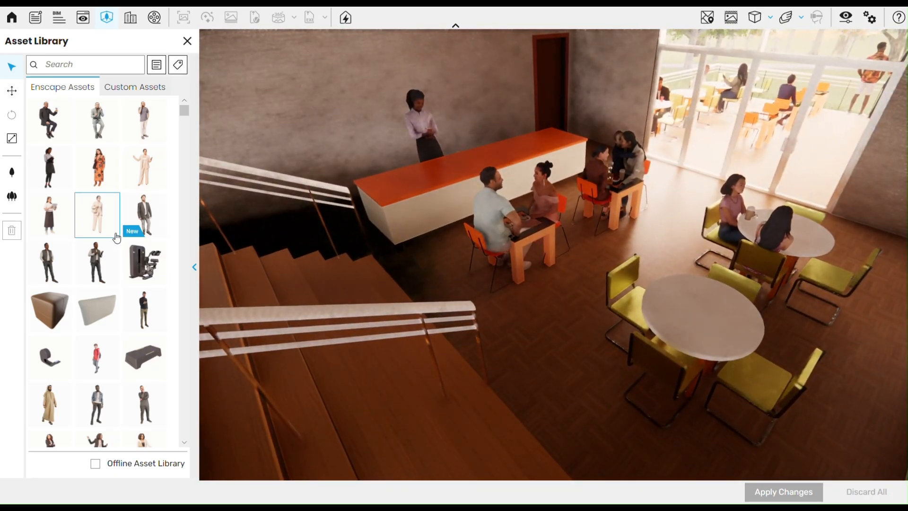
scroll(152, 219, down, 10)
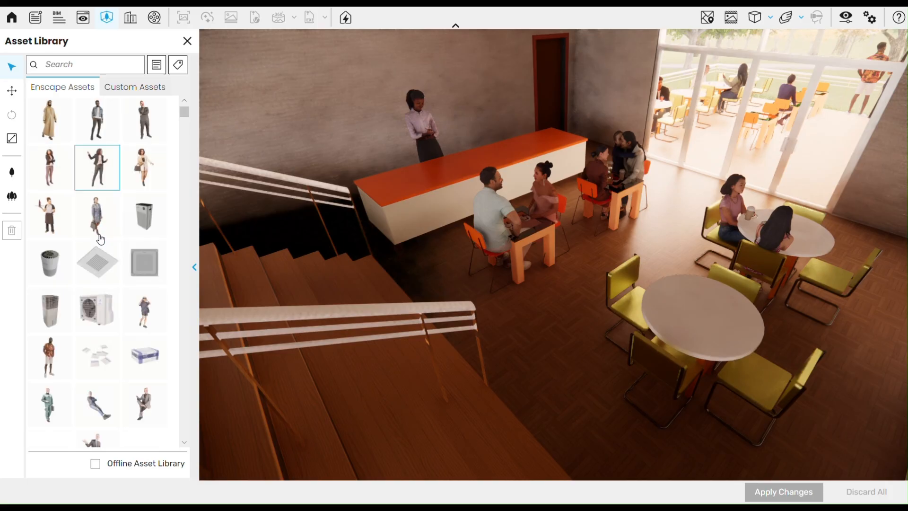
scroll(138, 117, up, 5)
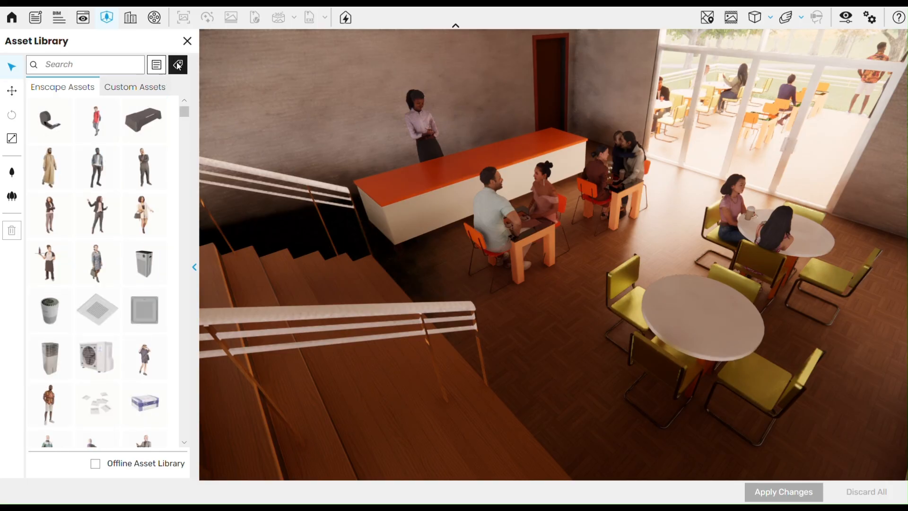
click(157, 65)
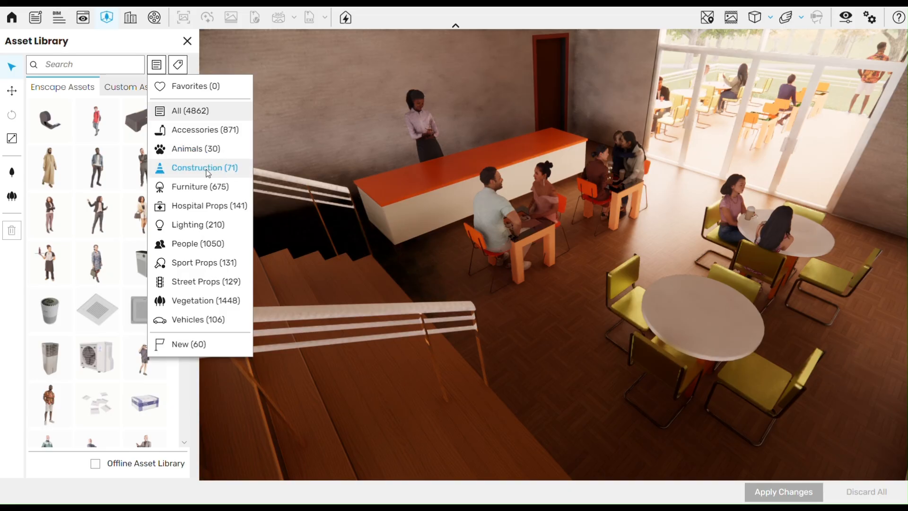
click(194, 189)
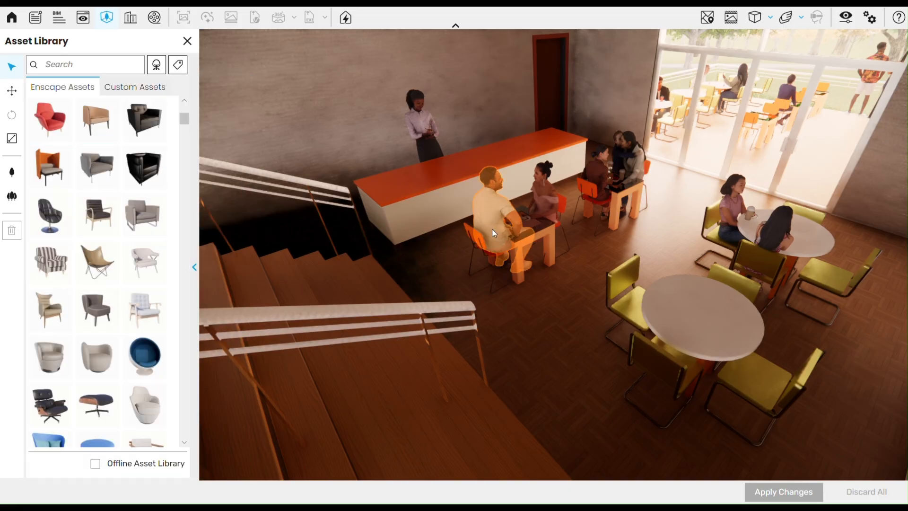
Place an Armchair 020 on the floor behind the orange-topped counter, between the wall and the standing woman
drag(492, 233, 591, 237)
key(w)
key(w)
drag(475, 320, 501, 388)
key(s)
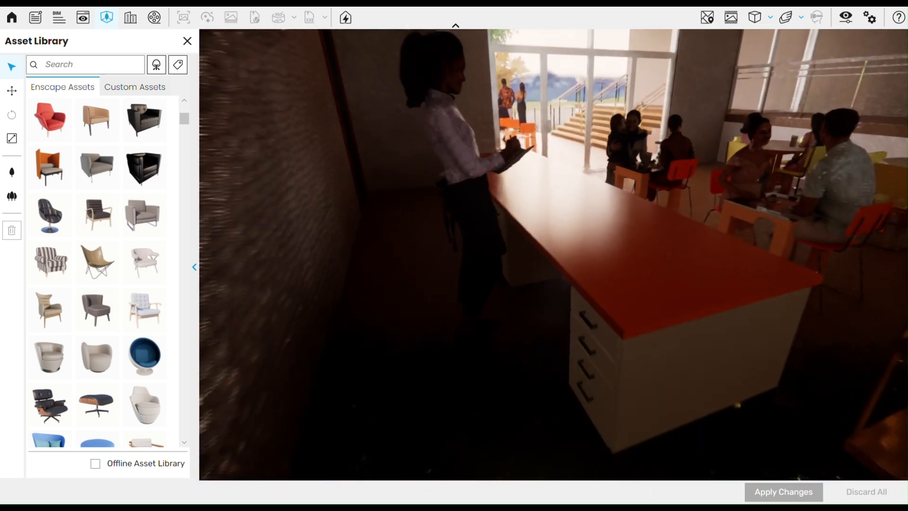
click(99, 216)
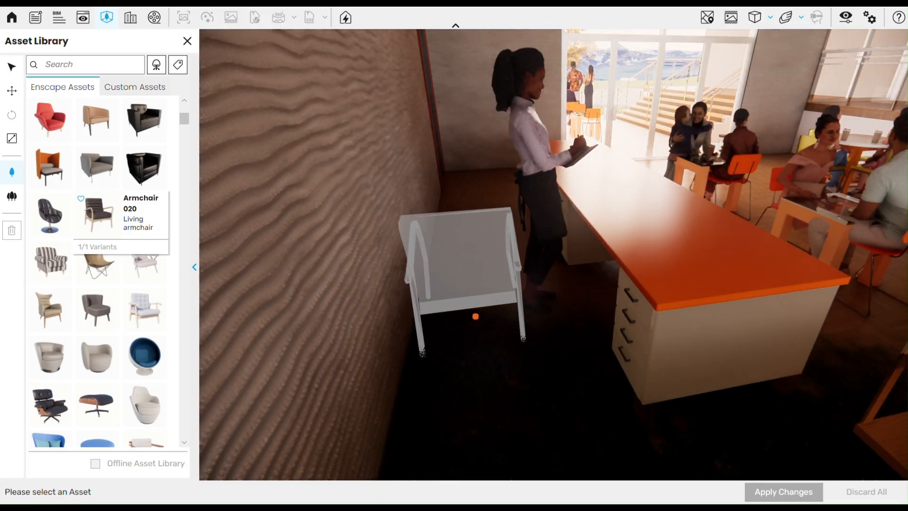
click(481, 306)
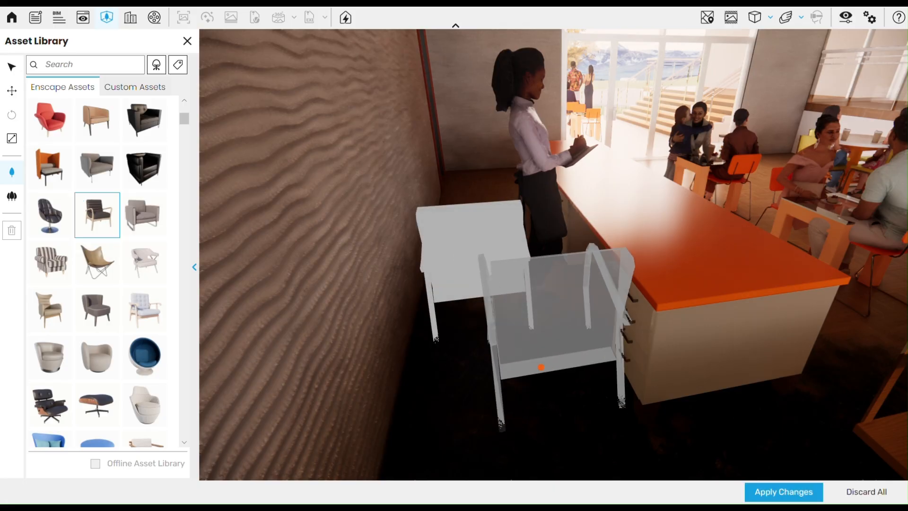
Rotate the placed Armchair 020 to 271.2° so it faces the counter and shift it along X to -267.443
click(11, 68)
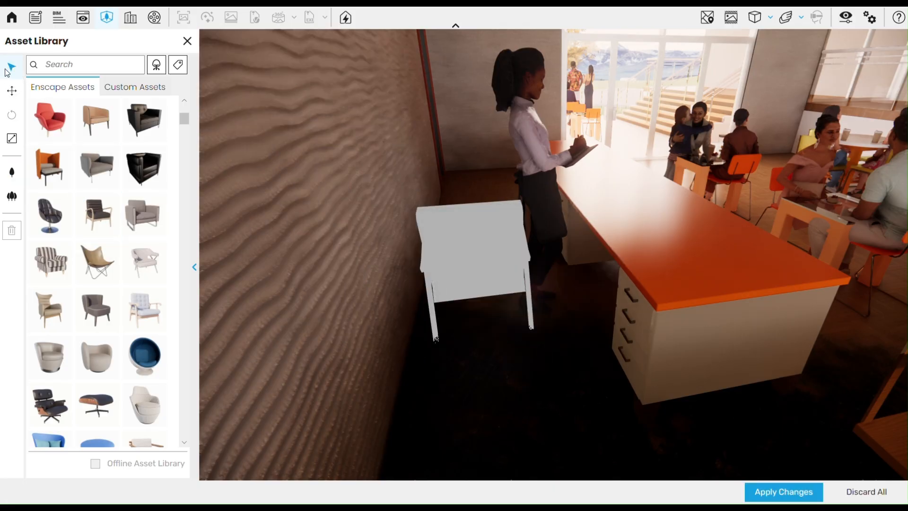
click(488, 286)
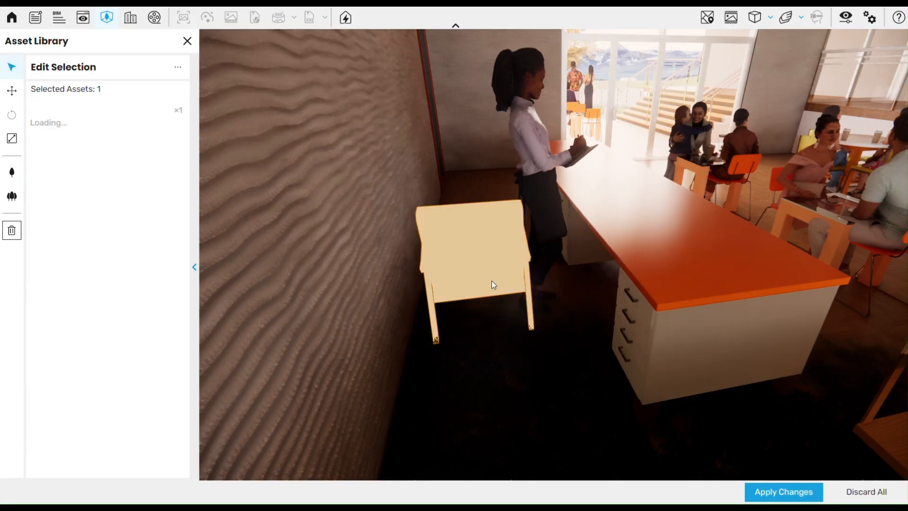
click(12, 91)
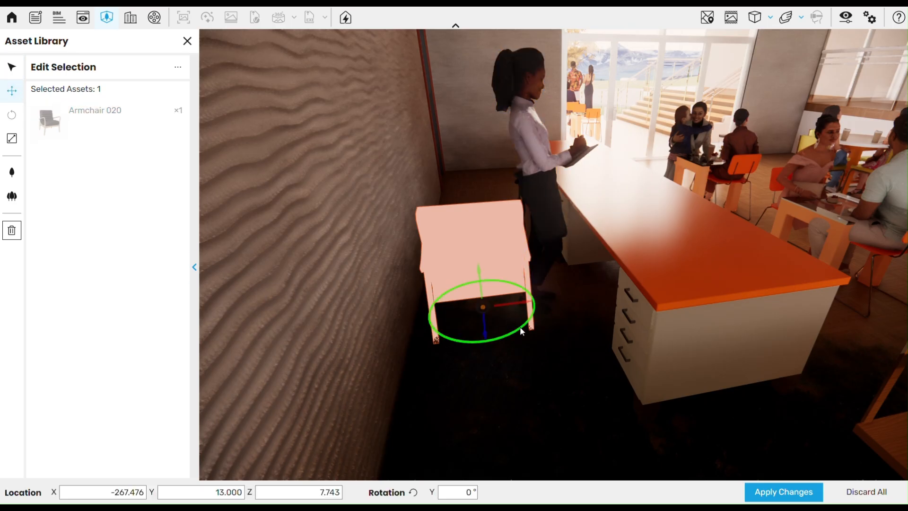
drag(517, 332, 447, 346)
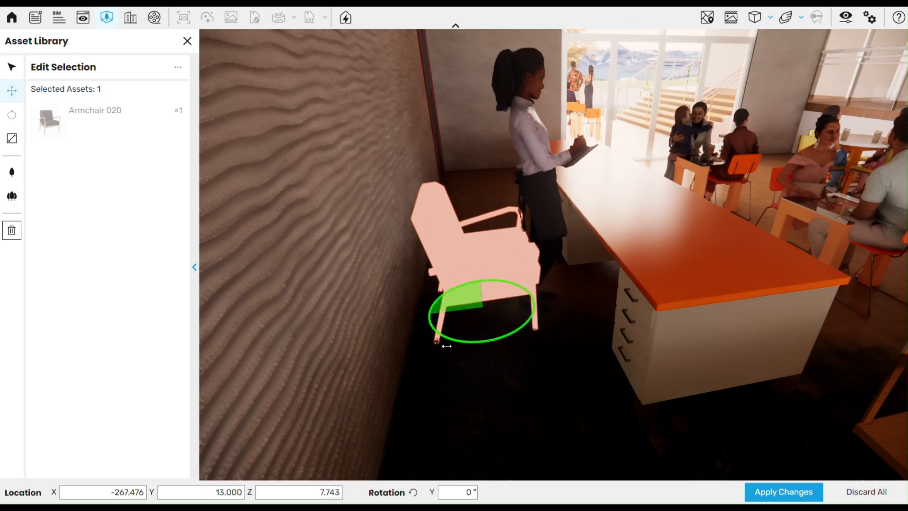
drag(514, 307, 509, 302)
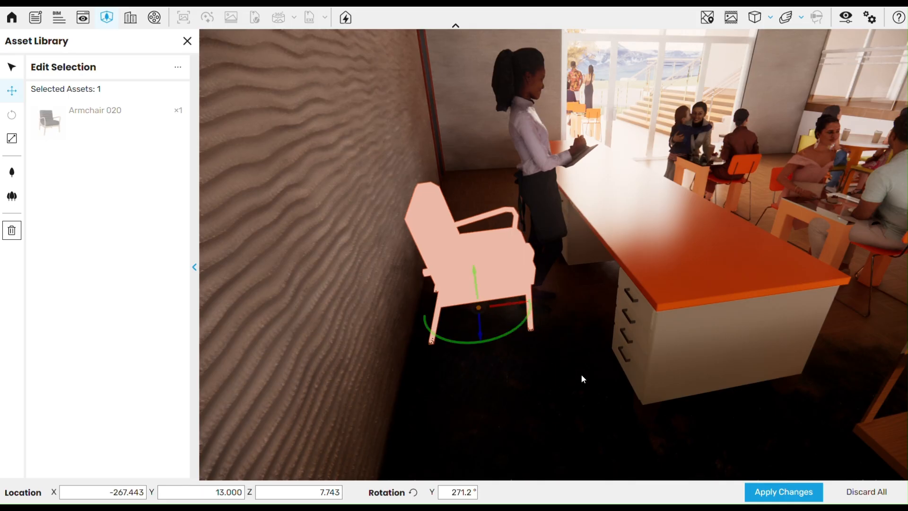
Check the rotated armchair between the wall and the counter and apply the pending asset changes to the model
right_drag(581, 375, 849, 495)
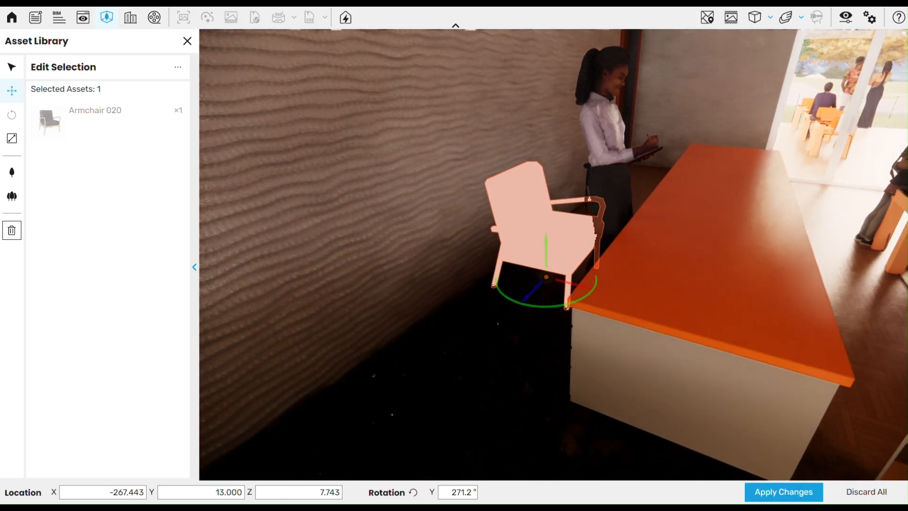
drag(640, 340, 689, 460)
scroll(689, 460, up, 3)
scroll(689, 459, down, 2)
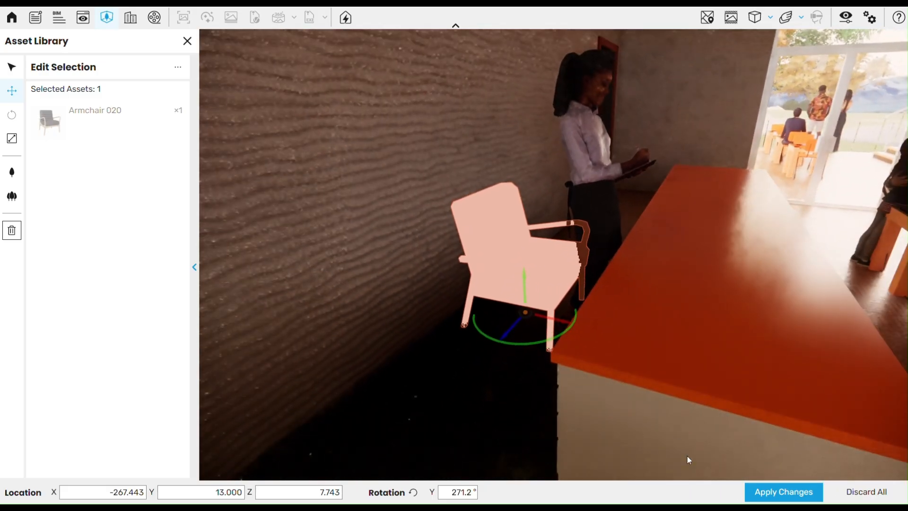
click(781, 491)
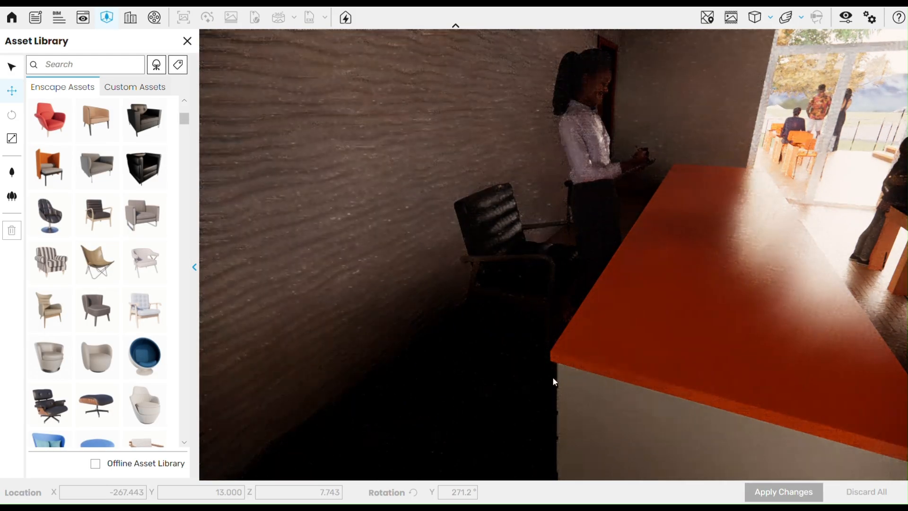
Inspect the finished armchair behind the counter up close and view the café seating from the customer side
right_drag(552, 376, 539, 361)
scroll(552, 376, up, 3)
scroll(540, 360, down, 3)
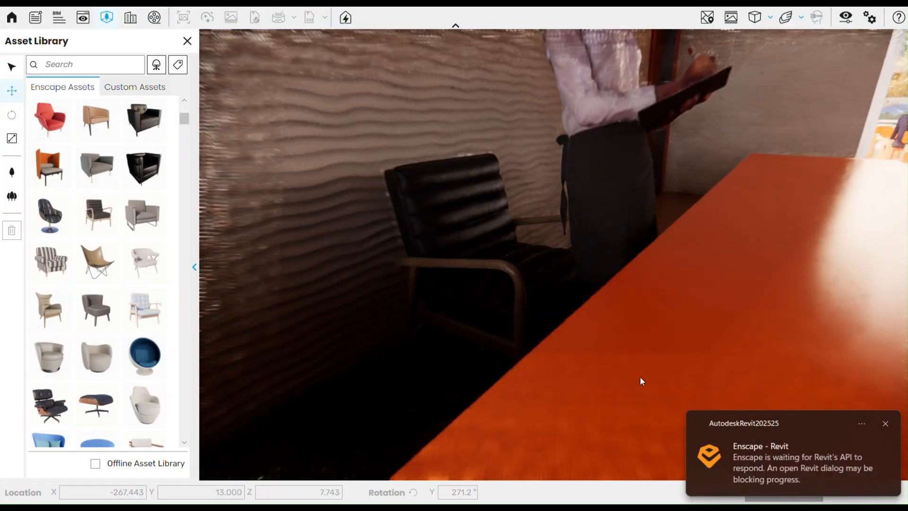
right_drag(640, 378, 591, 374)
scroll(525, 259, down, 4)
right_drag(591, 331, 610, 340)
scroll(137, 199, down, 1)
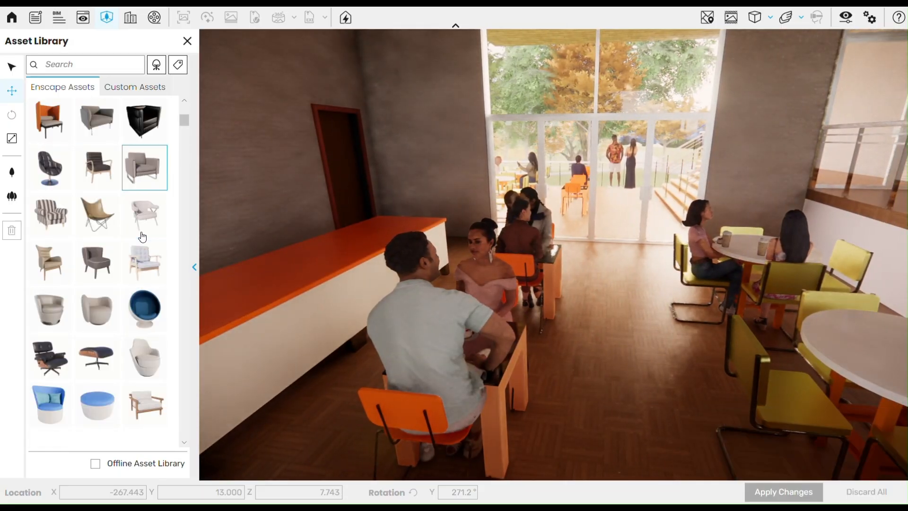
Browse back through the furniture assets and close the Asset Library
scroll(141, 208, up, 2)
scroll(144, 121, up, 3)
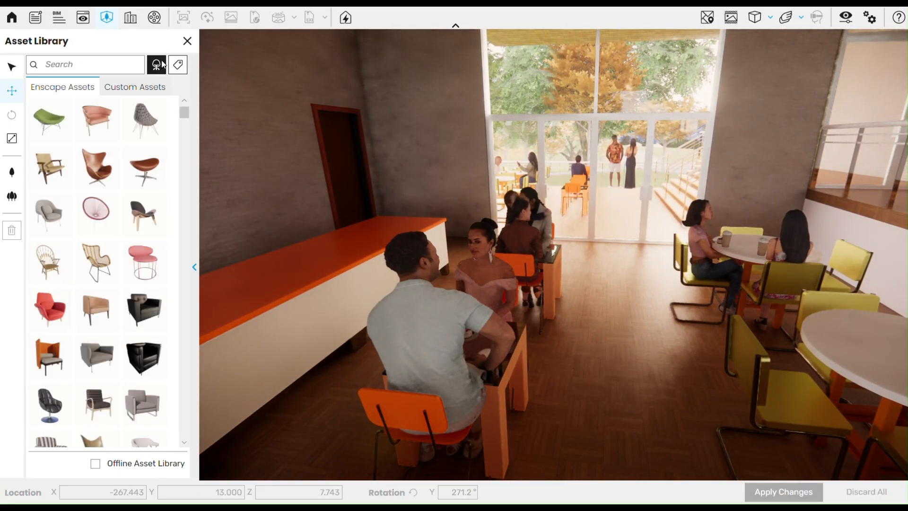
click(188, 41)
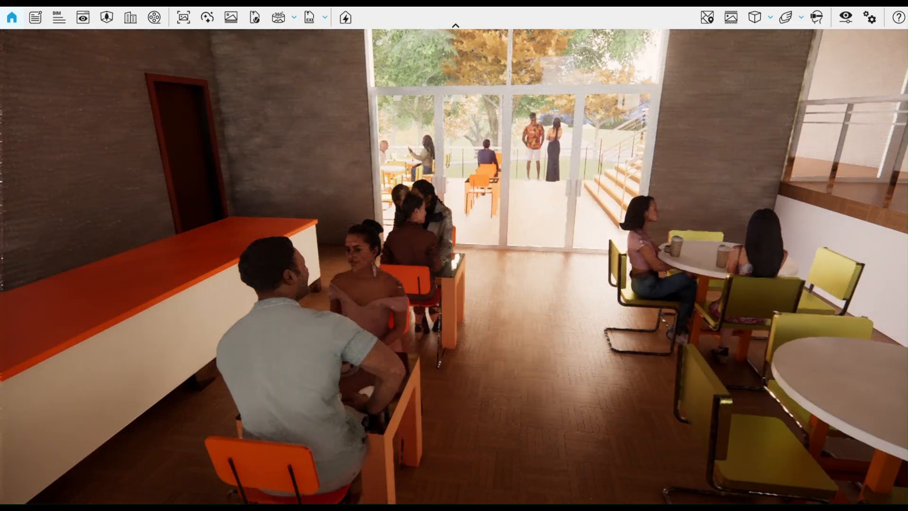
Look around the café interior, examining the couple's table with desserts and the seating facing the glass doors
scroll(455, 258, up, 2)
right_drag(455, 257, 520, 279)
scroll(454, 258, down, 2)
scroll(520, 280, up, 3)
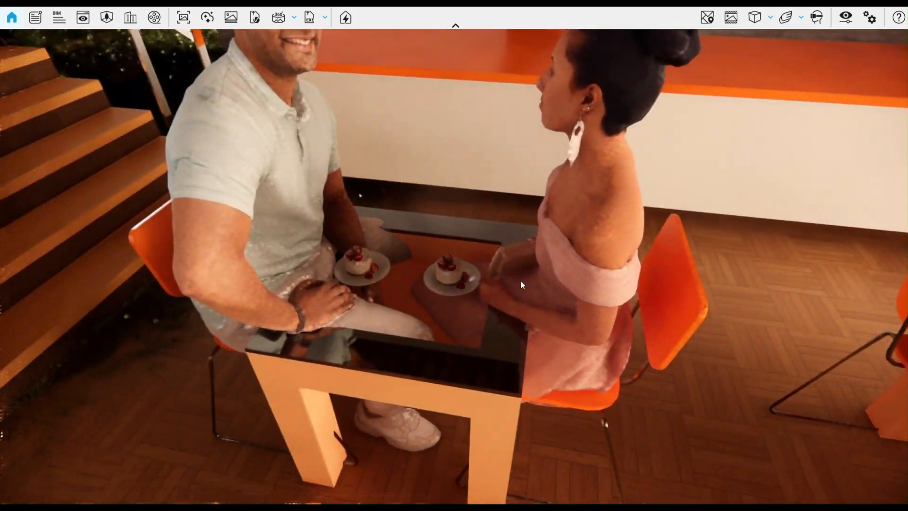
scroll(444, 256, down, 3)
drag(444, 256, 671, 204)
scroll(454, 256, up, 2)
right_drag(454, 256, 359, 284)
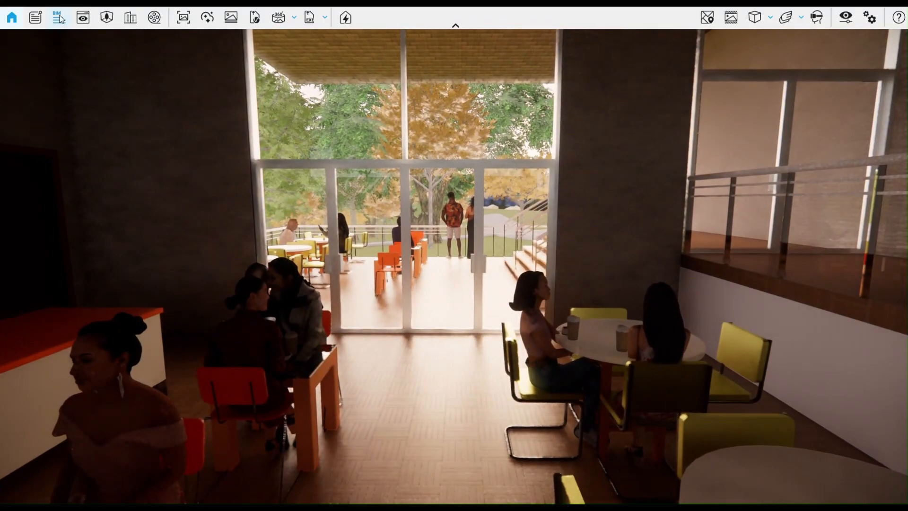
Load the saved Arrival Pavilion Enscape View and dismiss the Revit notification
click(82, 19)
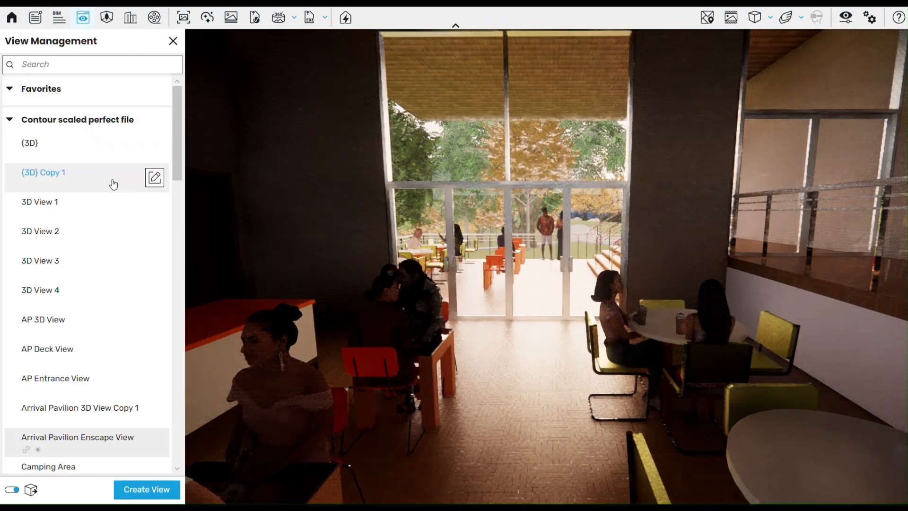
scroll(89, 377, down, 1)
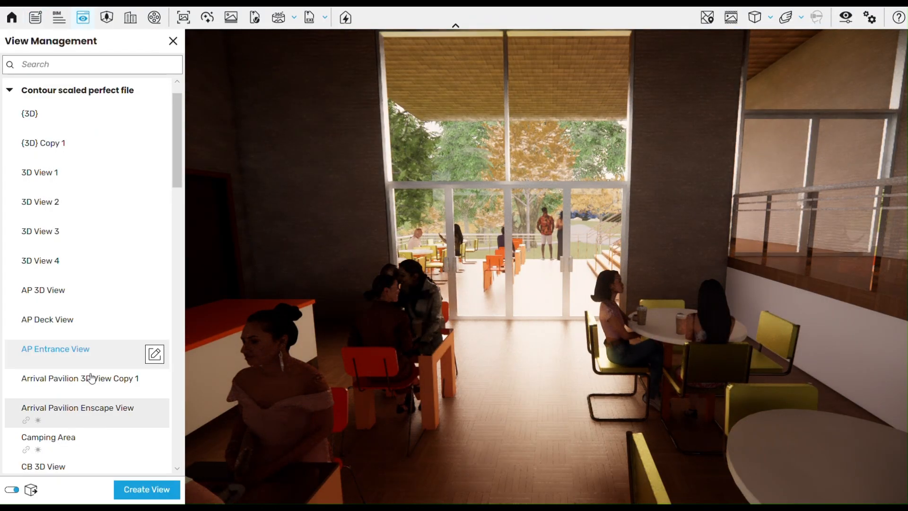
click(108, 413)
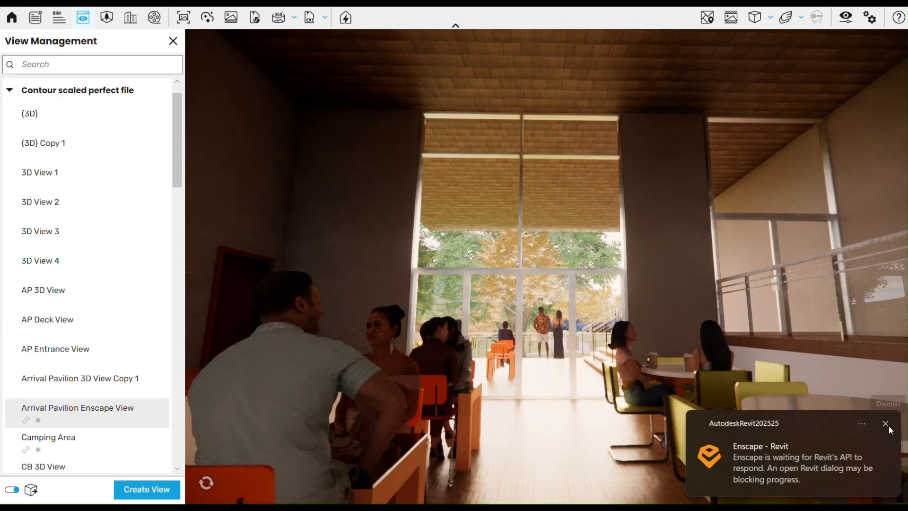
click(887, 424)
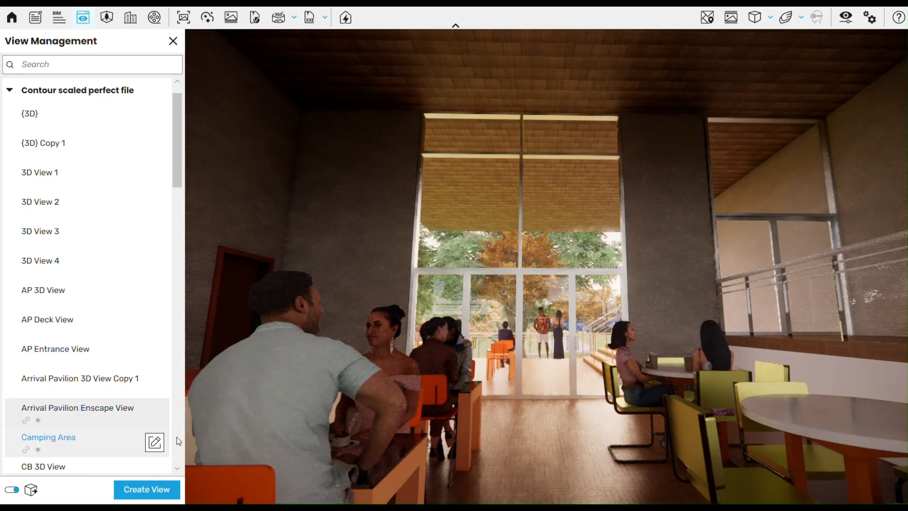
Frame the pavilion's outdoor seating deck under the wooden canopy and start creating a saved view from that camera
key(s)
drag(583, 259, 442, 249)
key(w)
key(s)
key(w)
key(s)
key(w)
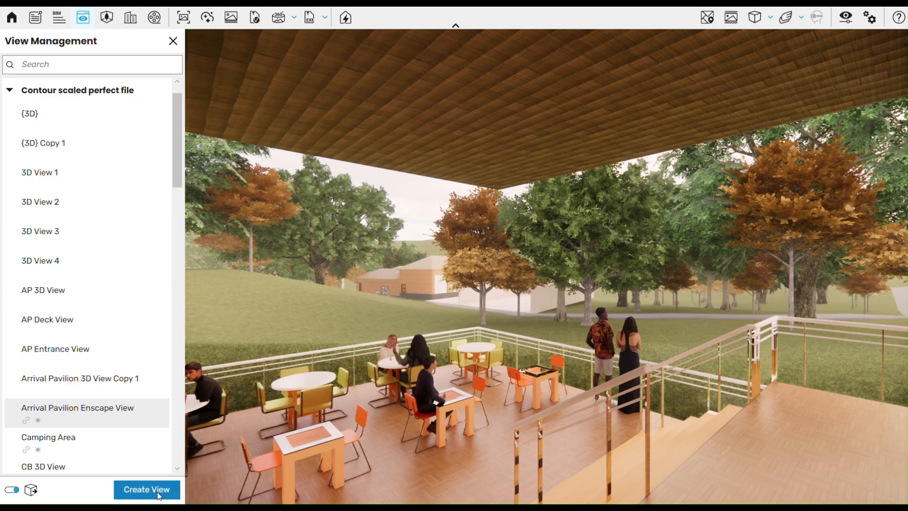
drag(315, 375, 300, 379)
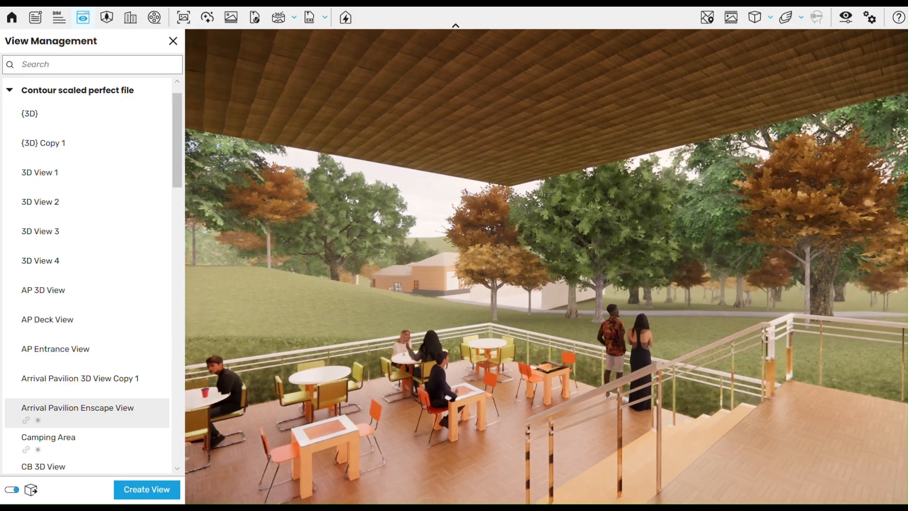
scroll(300, 378, down, 1)
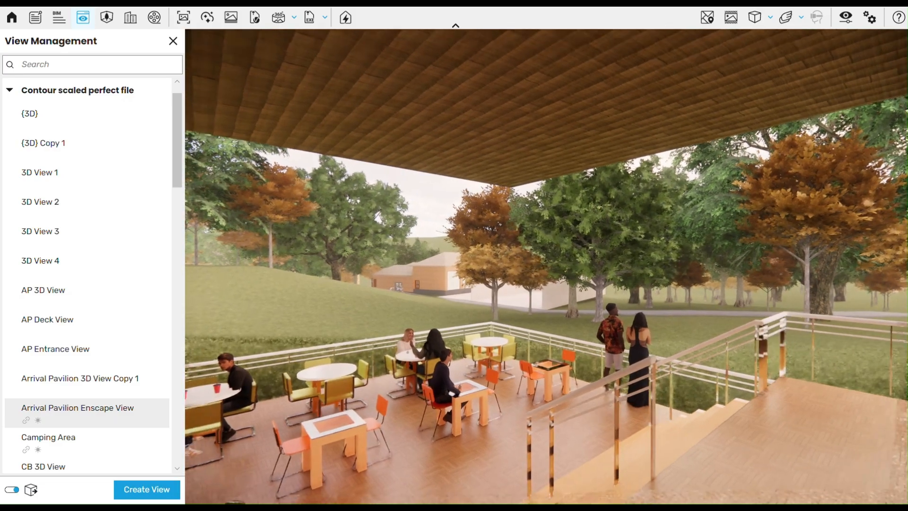
click(146, 489)
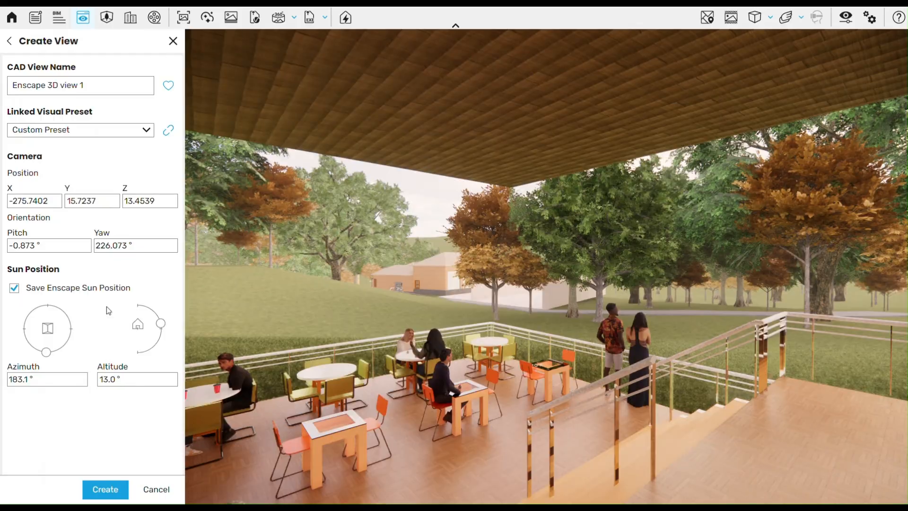
Set the new view's sun position to azimuth 216.0° and altitude 36.0°
mouse_move(47, 355)
mouse_down()
mouse_move(27, 327)
mouse_move(47, 309)
mouse_move(37, 346)
mouse_up()
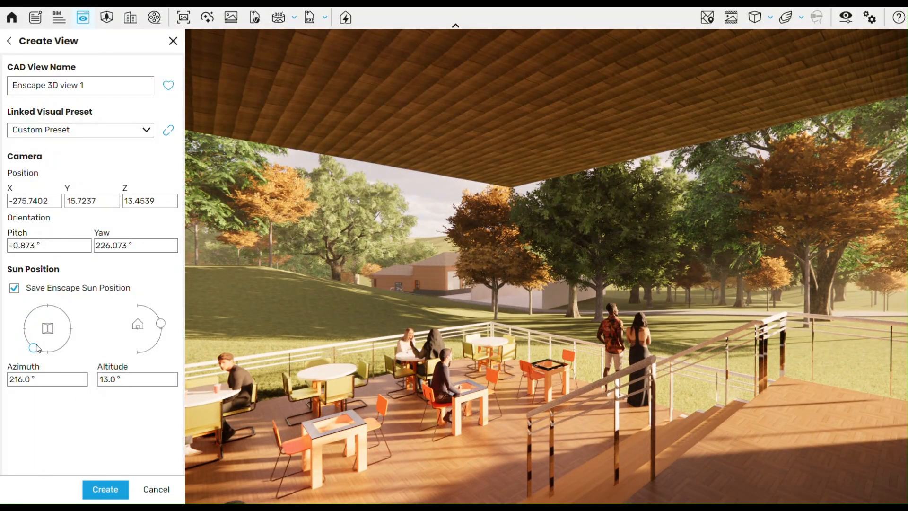
drag(157, 326, 157, 316)
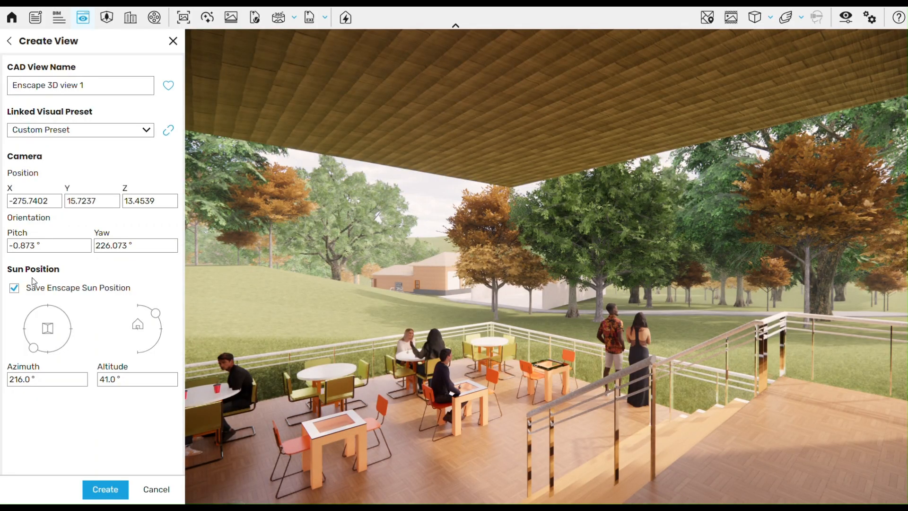
drag(157, 313, 158, 315)
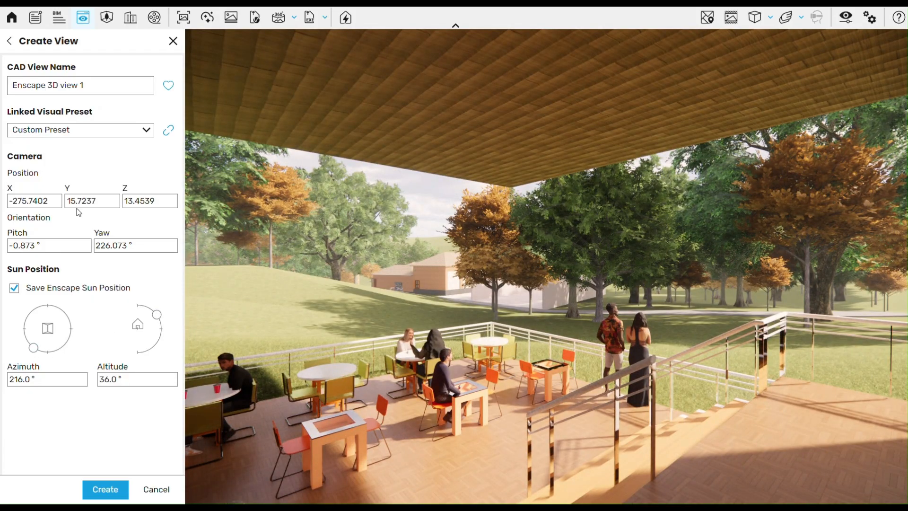
Name the new view Test View 1, keep Custom Preset as its linked visual preset, and create it
click(142, 130)
click(140, 126)
drag(105, 83, 1, 99)
text(RT)
key(BackSpace)
key(BackSpace)
text(Te)
click(114, 491)
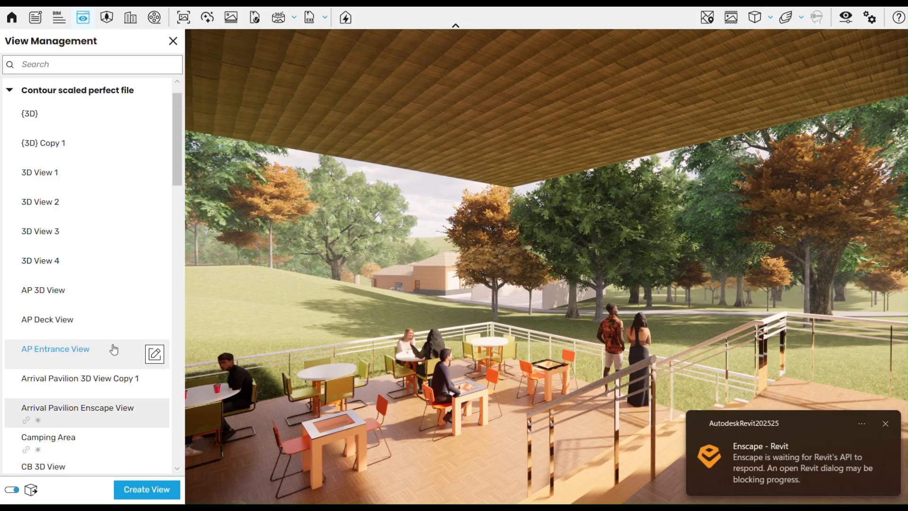
Find Test View 1 among the project's saved views and open it for editing
scroll(111, 331, down, 10)
scroll(102, 365, down, 7)
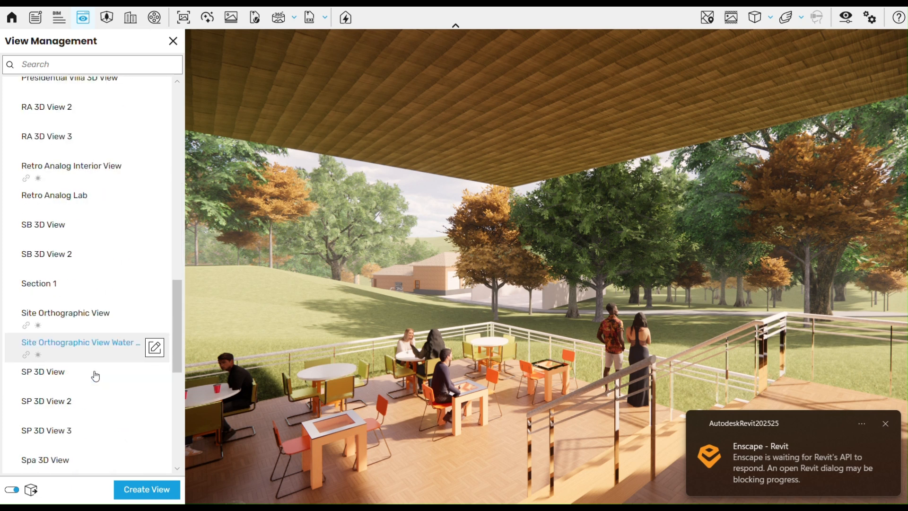
scroll(90, 308, up, 2)
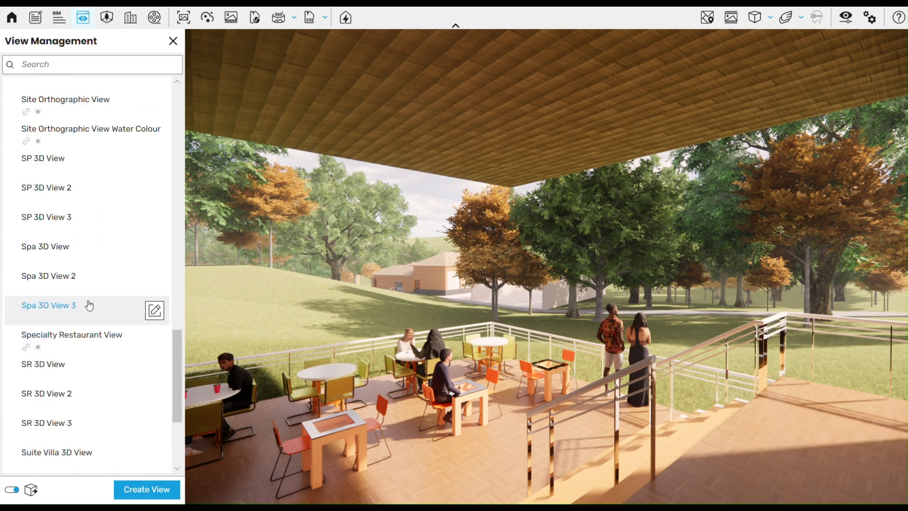
scroll(87, 304, down, 3)
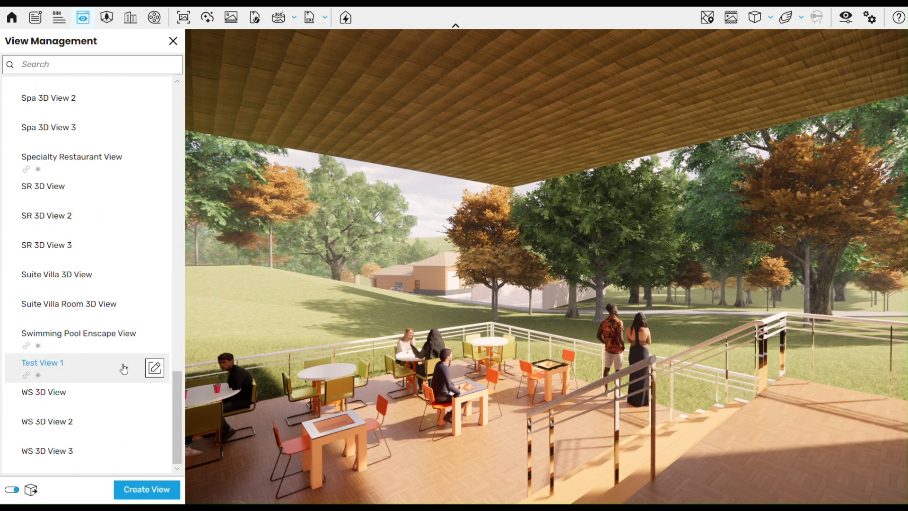
click(154, 367)
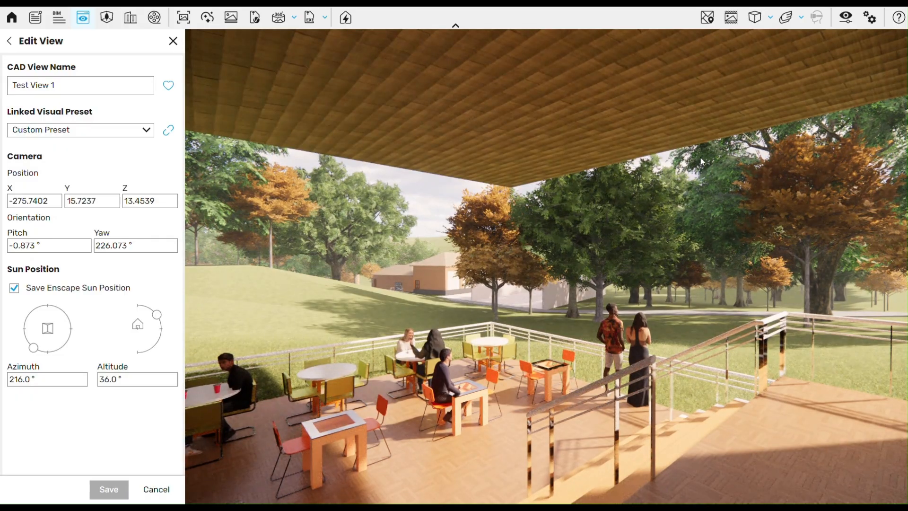
Open the Visual Settings clear of the deck scene and set the style mode to White
click(845, 18)
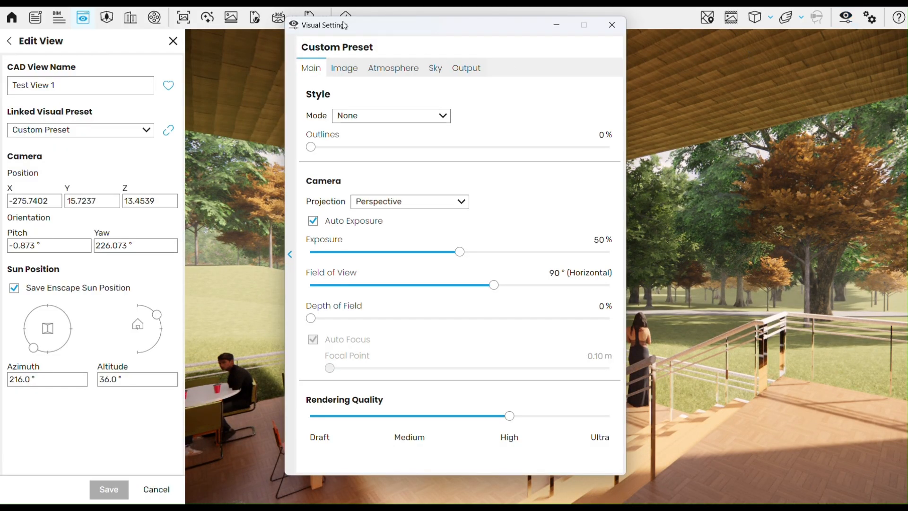
drag(344, 25, 677, 39)
click(742, 142)
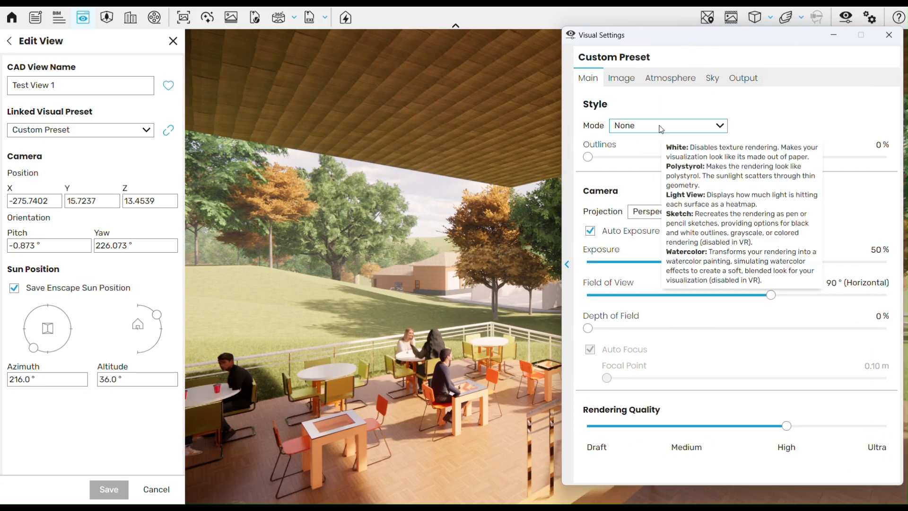
click(659, 127)
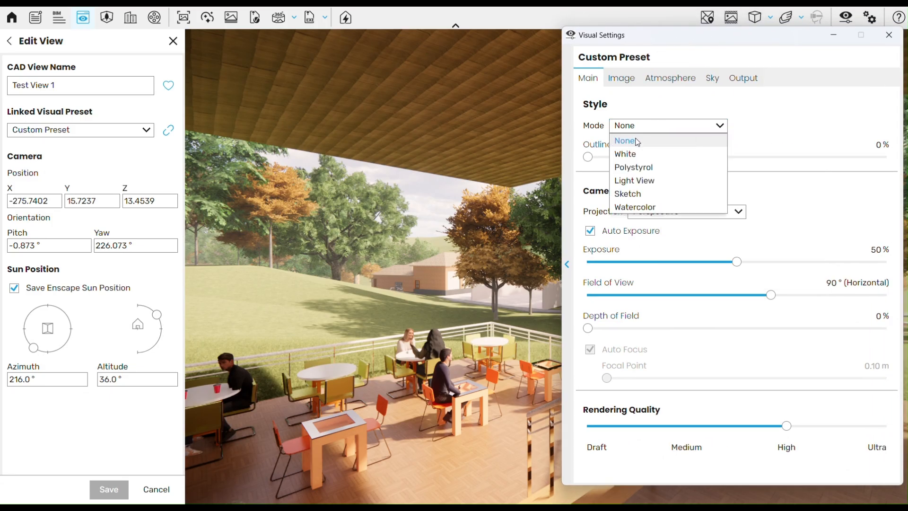
click(634, 154)
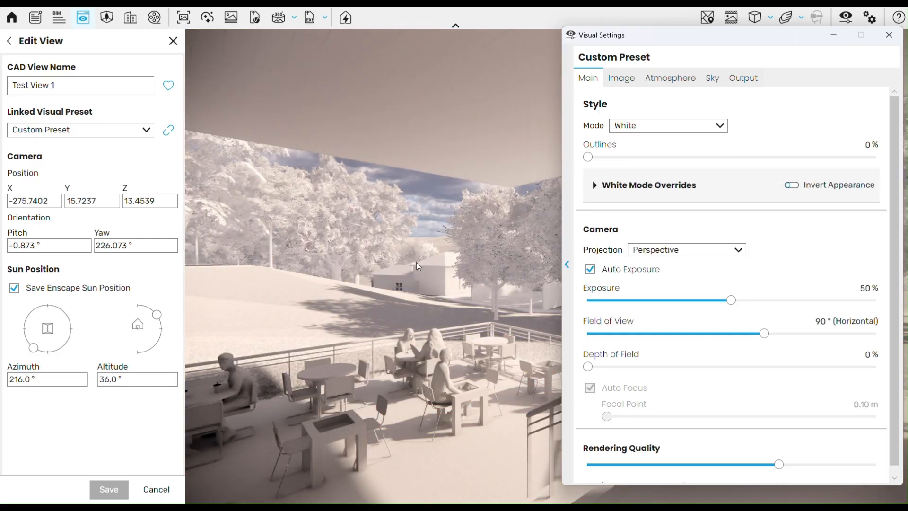
drag(662, 39, 637, 44)
click(623, 128)
click(623, 128)
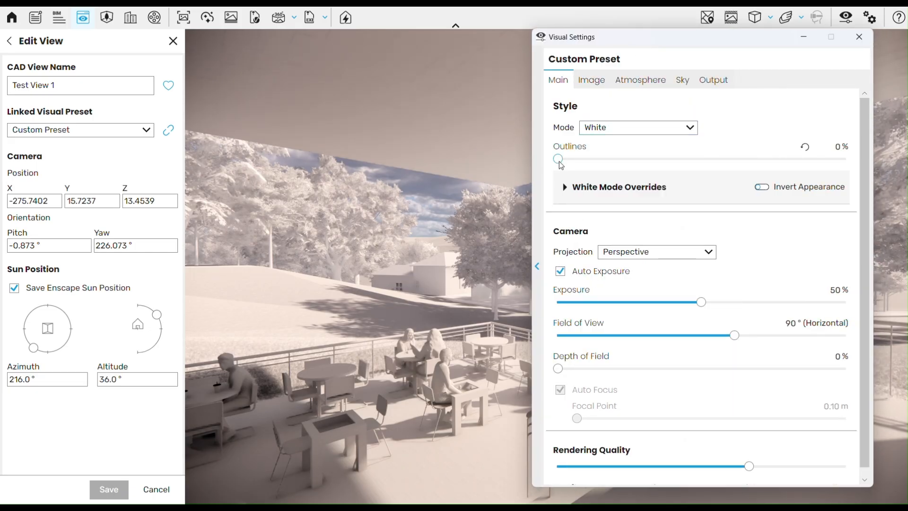
Try the White style with 46 % outlines and return the outlines to 0 %
drag(560, 159, 690, 159)
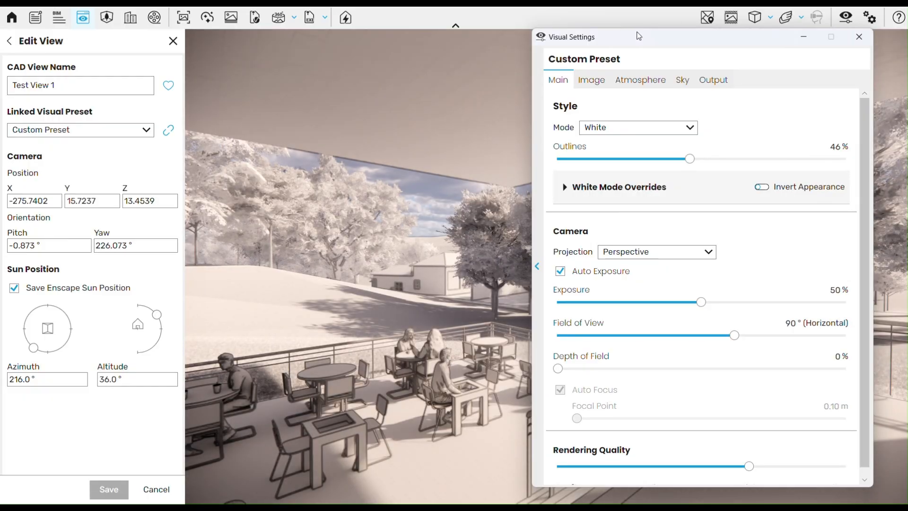
drag(620, 42, 618, 21)
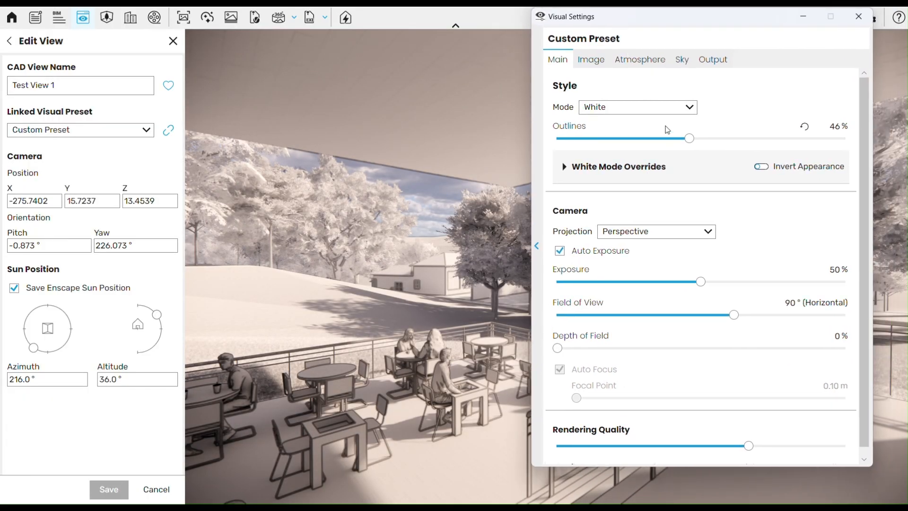
drag(690, 138, 528, 159)
Set the style mode to Polystyrol and move the Visual Settings aside to view the deck scene
click(616, 108)
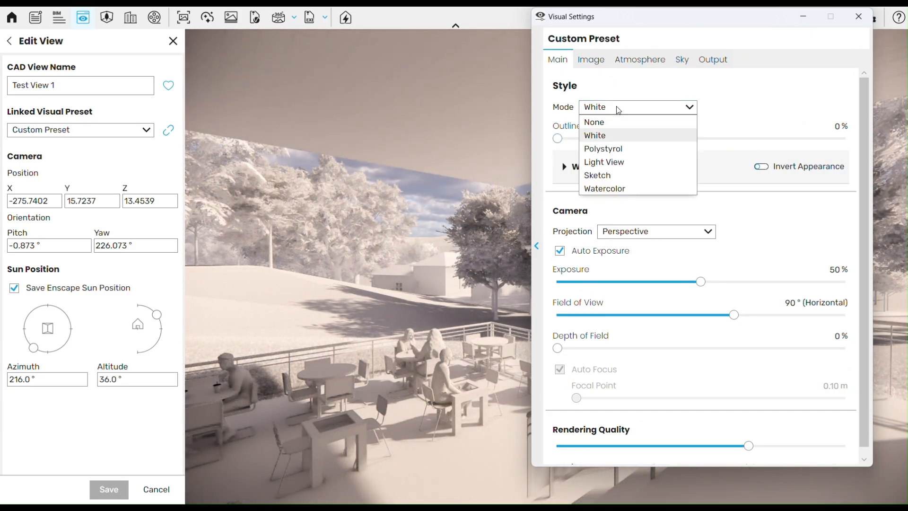
click(625, 152)
drag(637, 19, 670, 174)
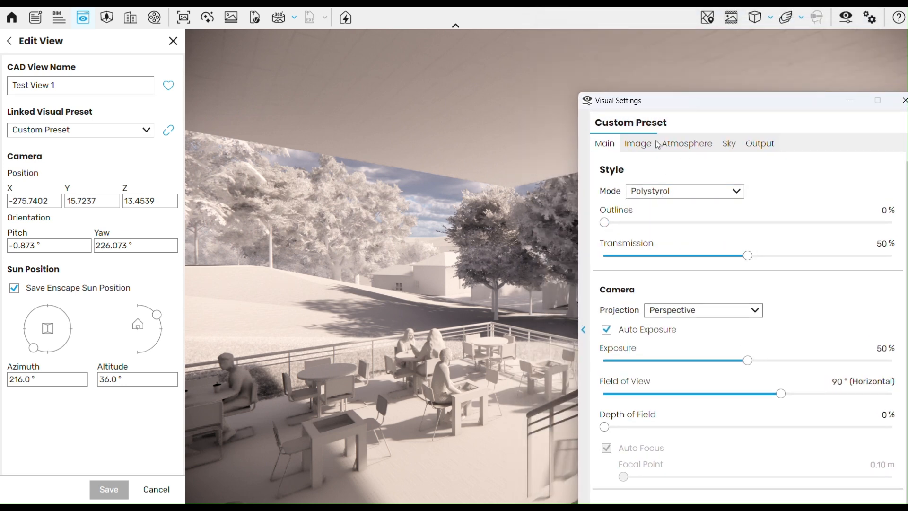
drag(671, 104, 733, 190)
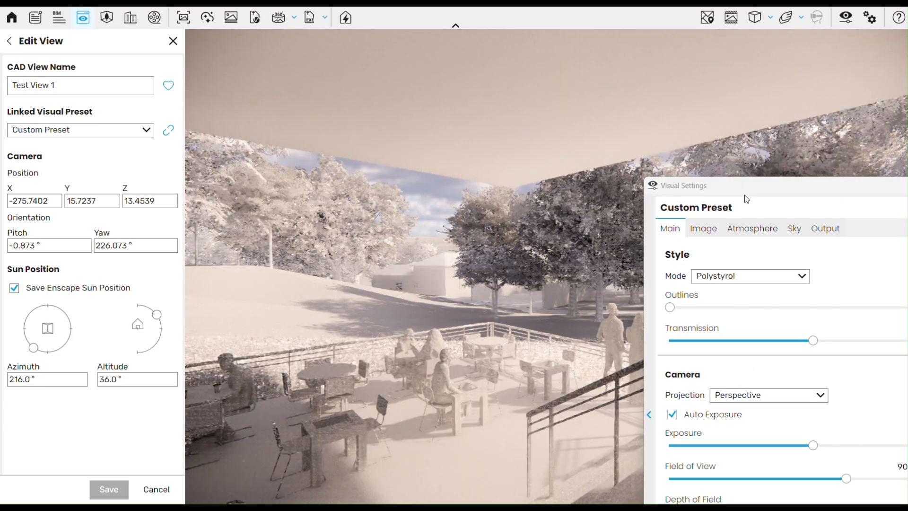
drag(728, 186, 632, 63)
mouse_move(637, 157)
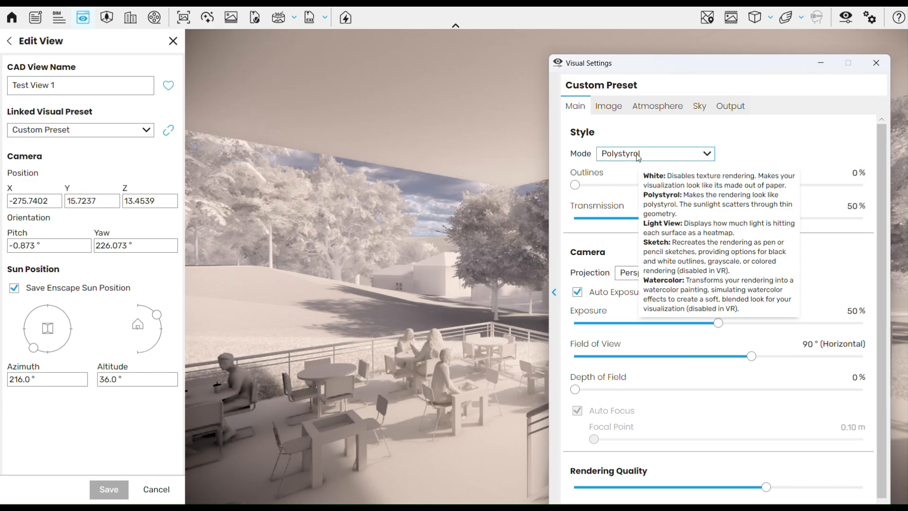
Set the style mode to Light View and uncover the deck scene to examine its light heatmap
click(638, 156)
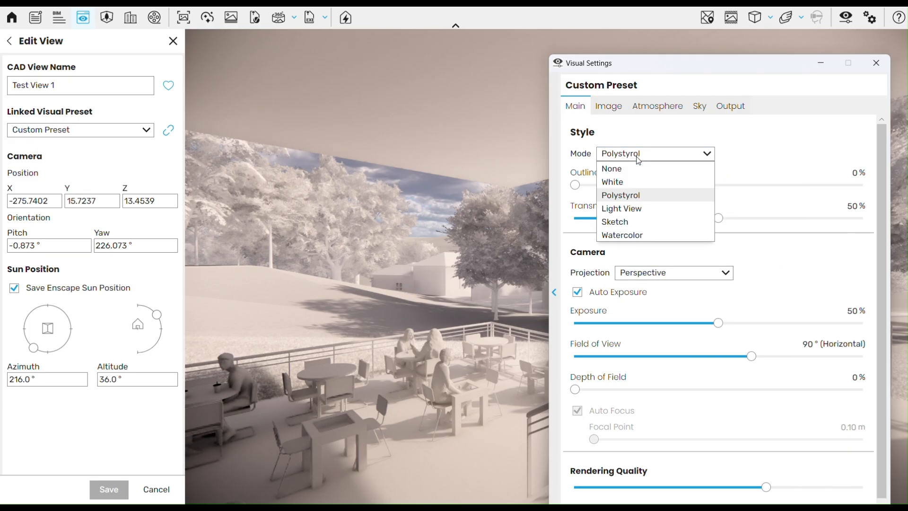
click(638, 210)
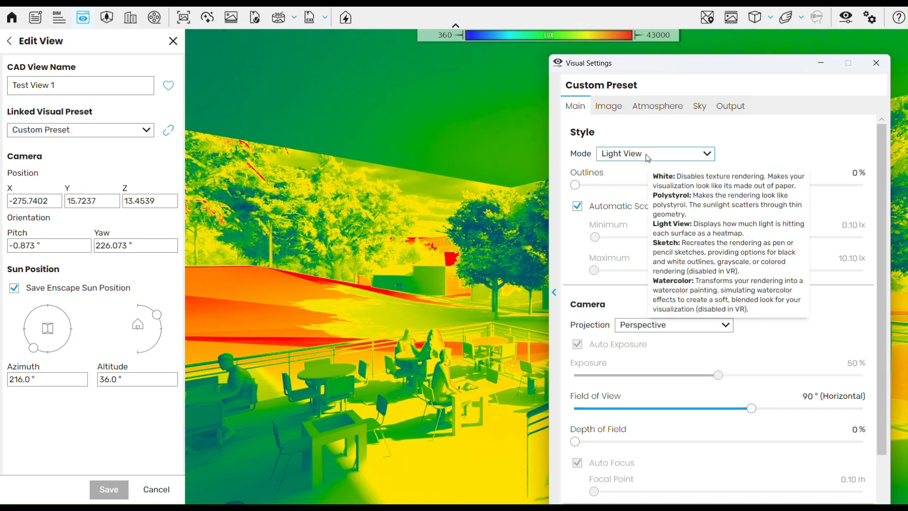
drag(666, 70, 799, 212)
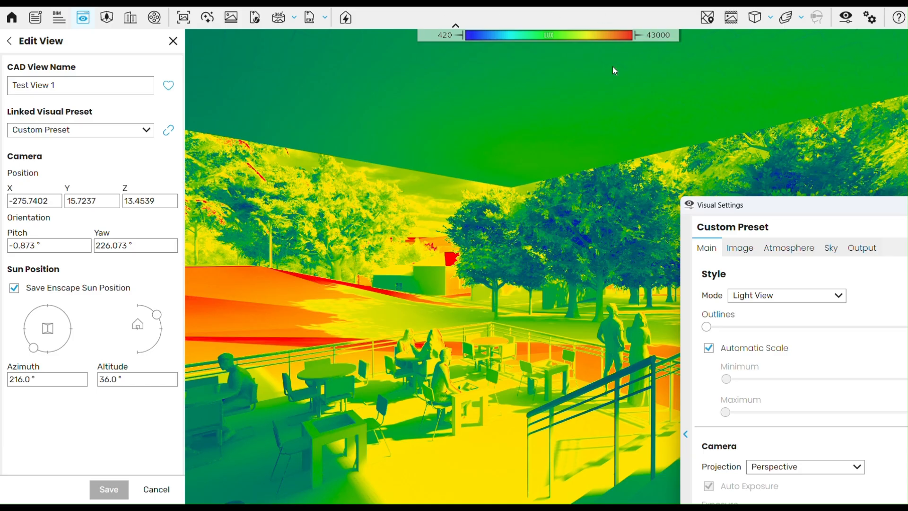
drag(732, 210, 618, 63)
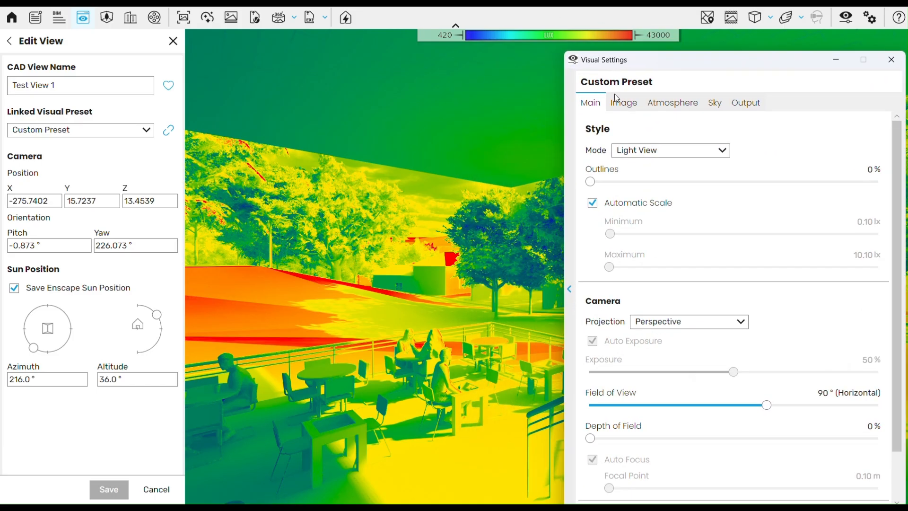
Set the style mode to Sketch and reduce the outline thickness to Thin
click(652, 152)
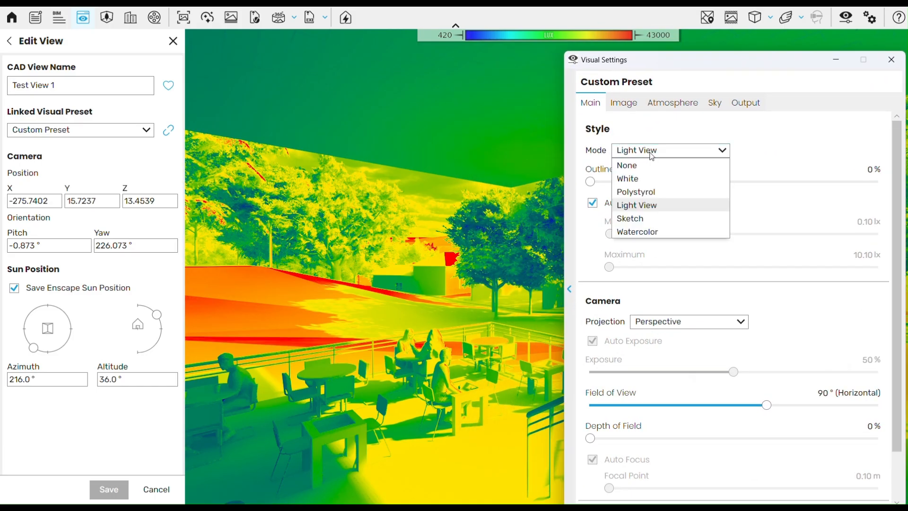
click(666, 219)
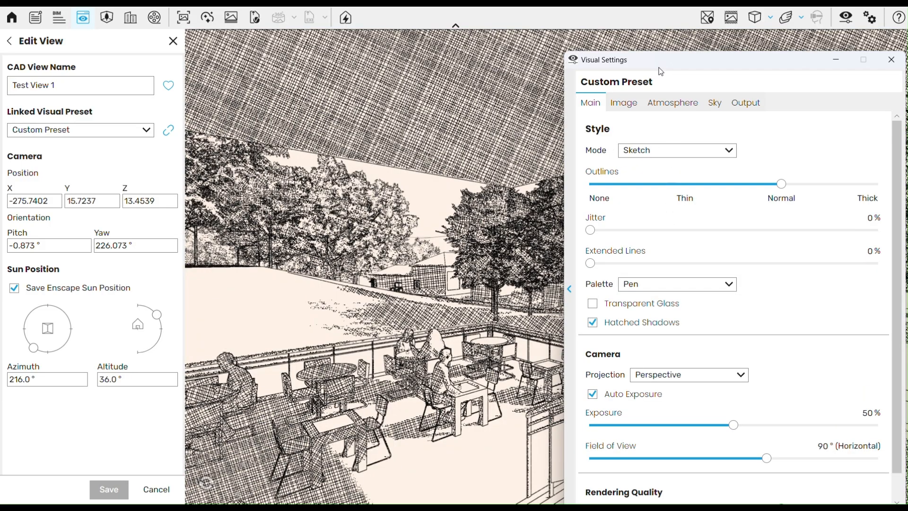
drag(659, 67, 658, 114)
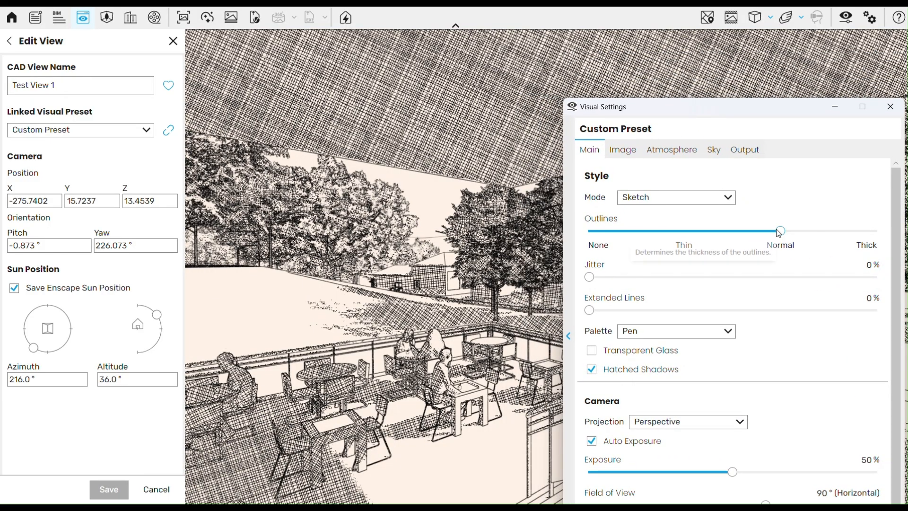
mouse_move(767, 233)
mouse_down()
mouse_move(626, 233)
mouse_move(684, 235)
mouse_up()
Try the sketch lines with 84 % jitter and reset the jitter to 0 %
mouse_move(589, 277)
mouse_down()
mouse_move(875, 280)
mouse_move(831, 286)
mouse_up()
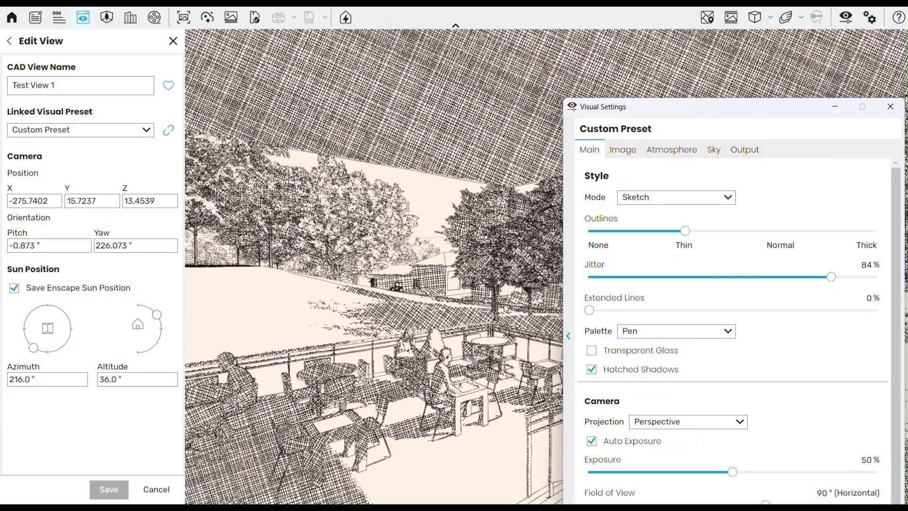
mouse_move(590, 310)
mouse_down()
mouse_move(763, 314)
mouse_move(589, 312)
mouse_up()
click(836, 265)
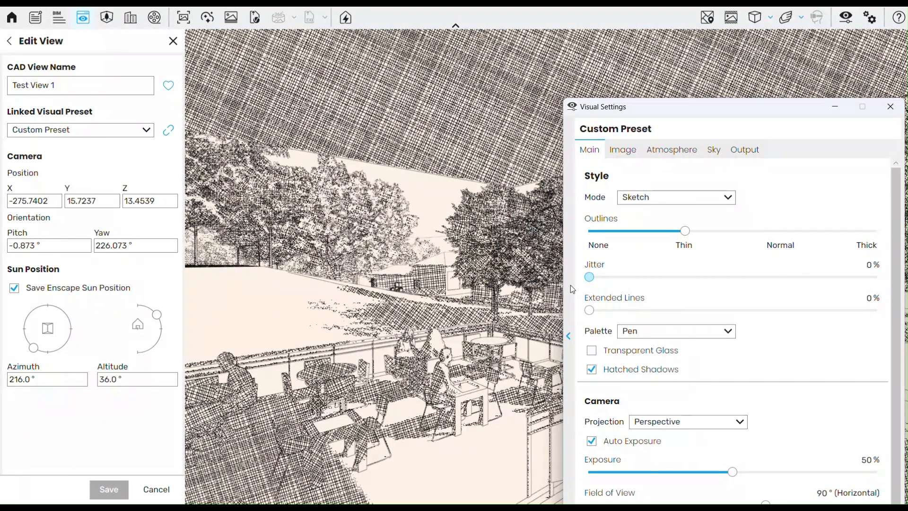
Try the Pencil palette on the sketch, settle on Colored Pencil, and reposition the Visual Settings window
click(668, 331)
click(669, 360)
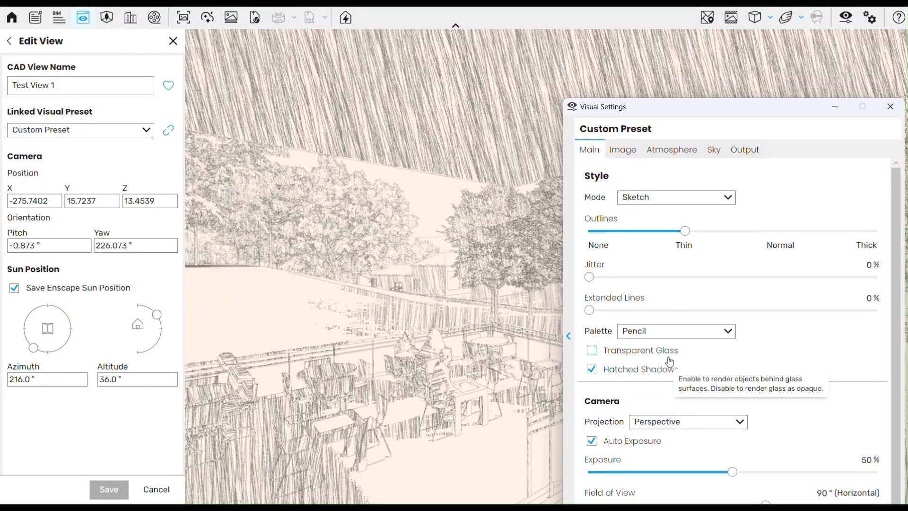
click(655, 331)
click(673, 373)
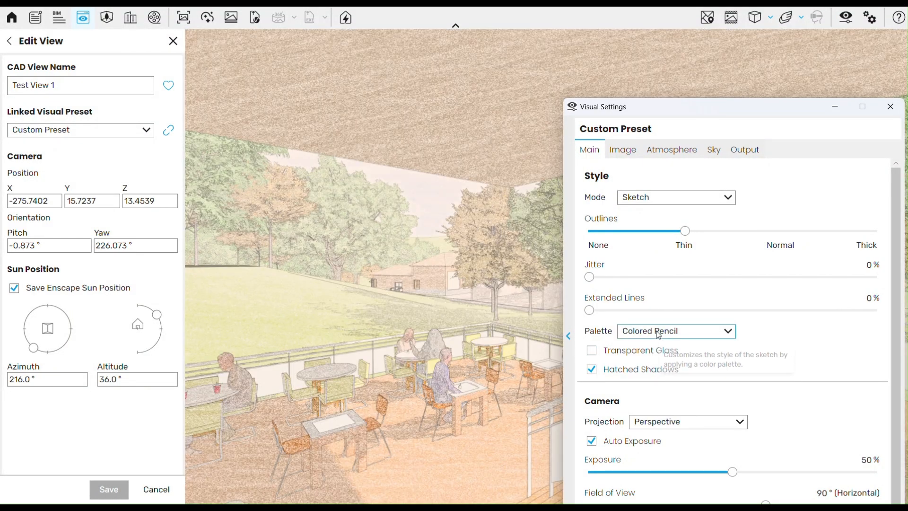
drag(664, 114, 663, 66)
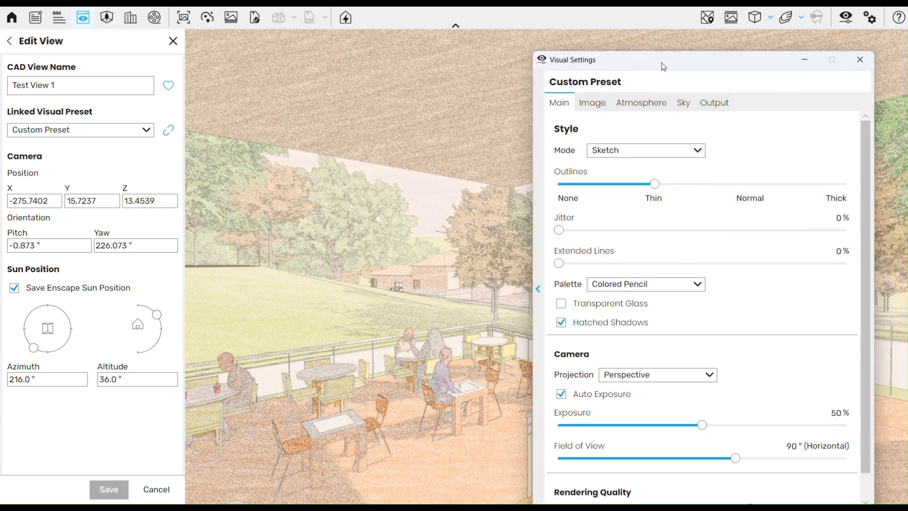
Enable Transparent Glass for the sketch, comparing it off and on, and compare Hatched Shadows off and on
click(604, 305)
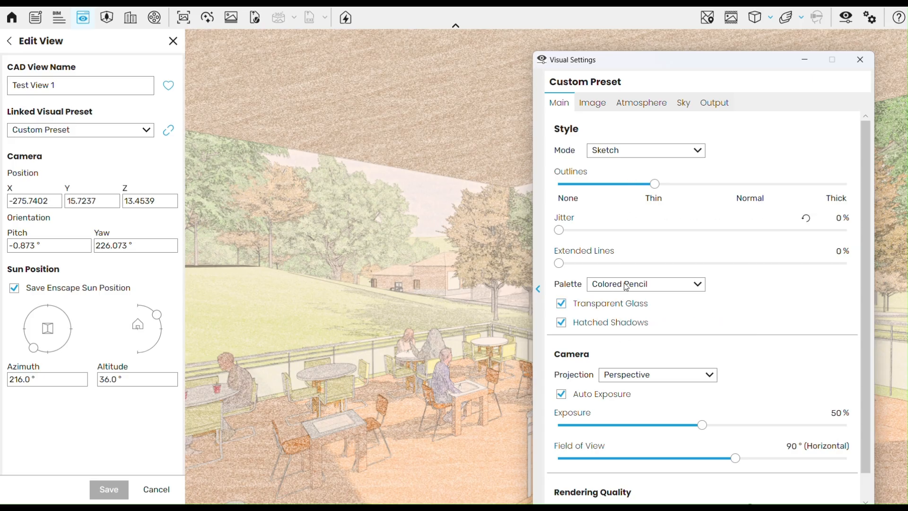
click(609, 305)
click(593, 306)
click(617, 327)
click(617, 326)
Set the style mode to Watercolor and shift the Visual Settings to view the deck scene
scroll(662, 357, down, 1)
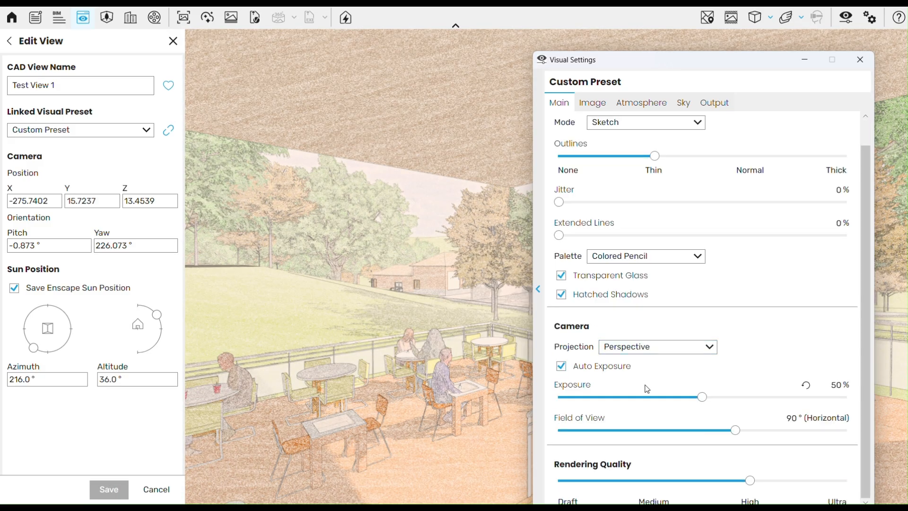
click(641, 124)
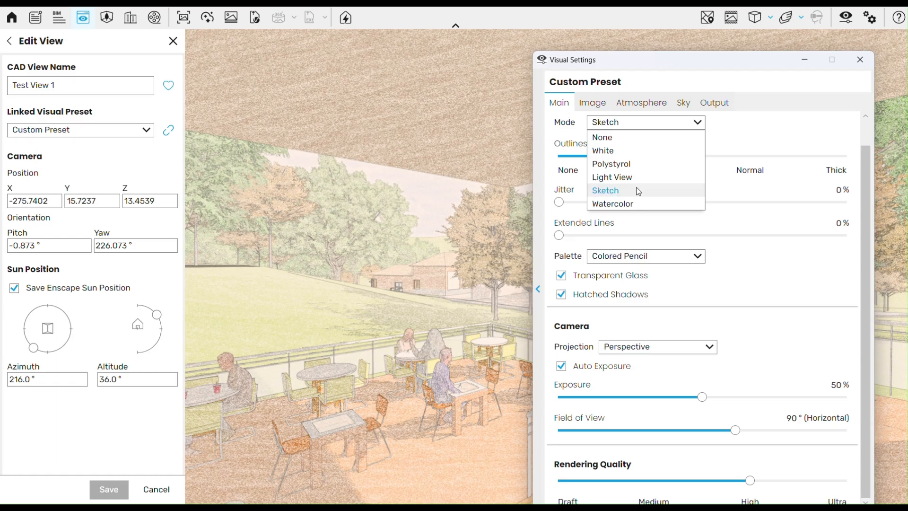
click(636, 205)
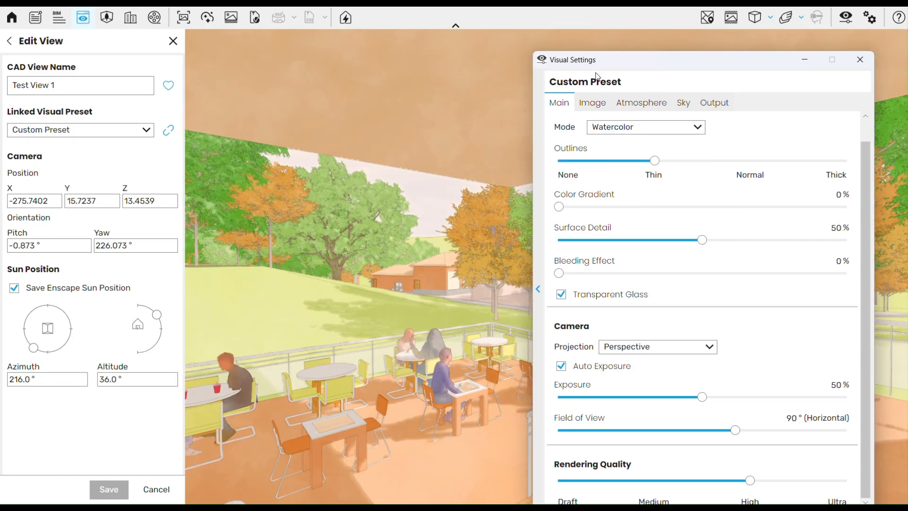
drag(597, 76, 610, 93)
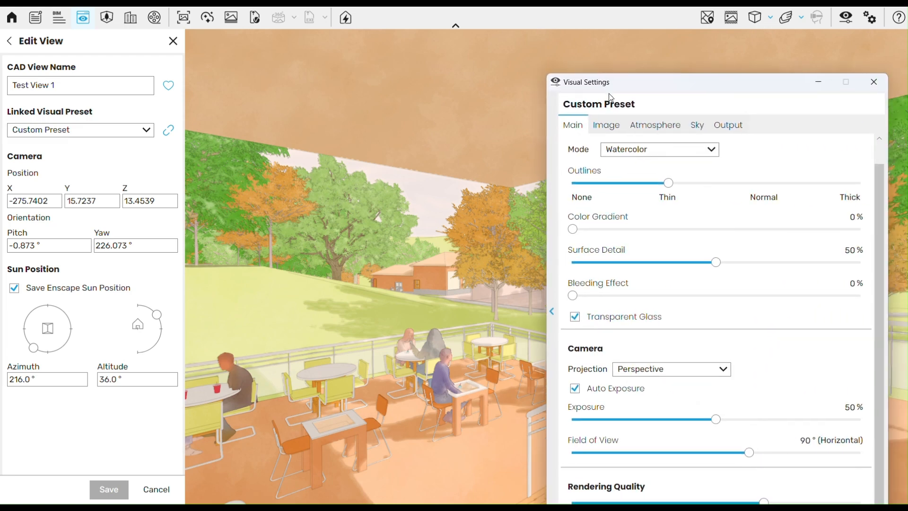
Set the style mode to None and reposition the window so all main settings are in view
click(636, 151)
click(643, 163)
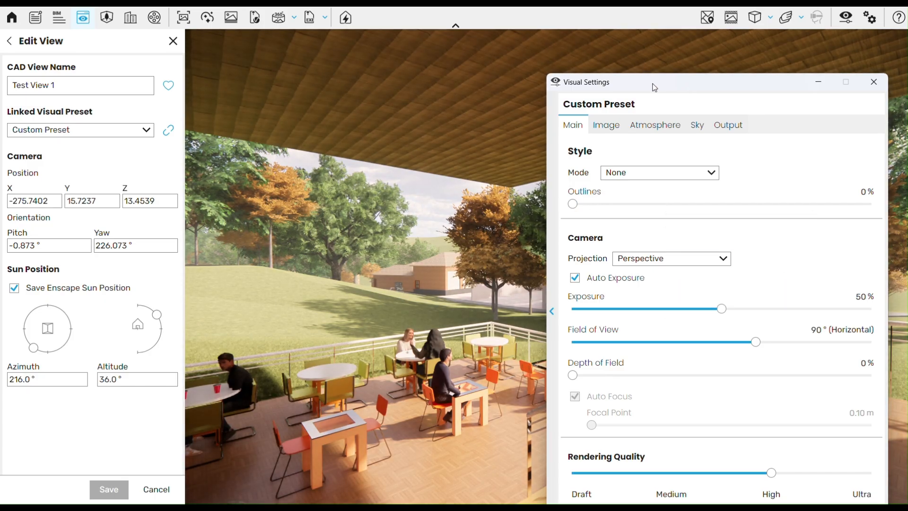
drag(655, 87, 632, 40)
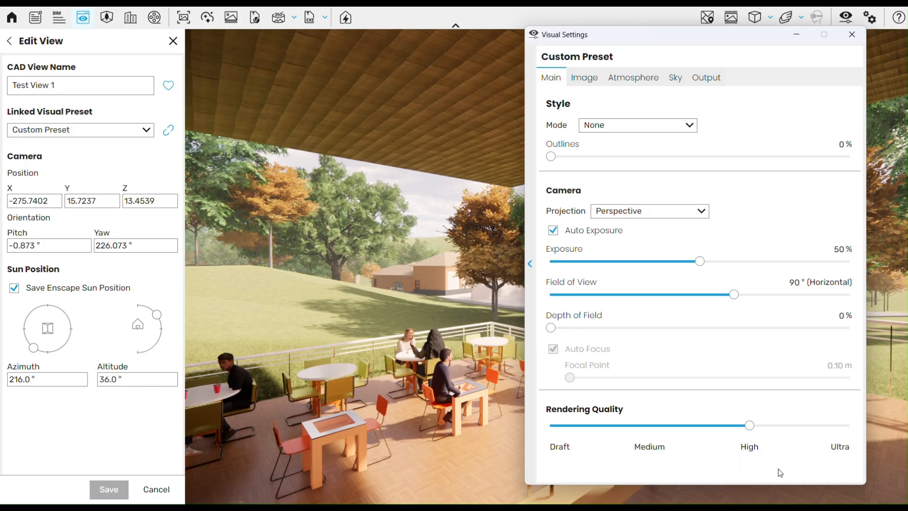
Try the Ultra rendering quality, view the deck scene with it, and return the quality to High
click(838, 427)
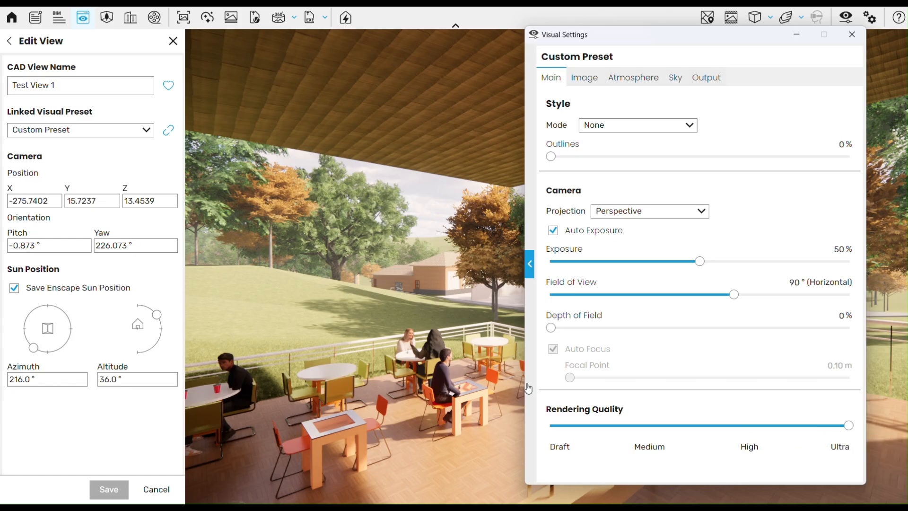
click(400, 254)
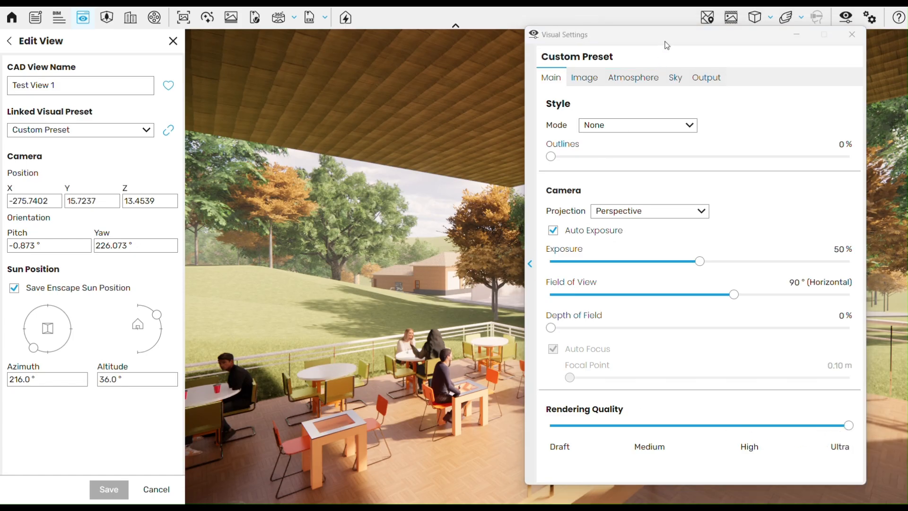
drag(705, 42, 748, 80)
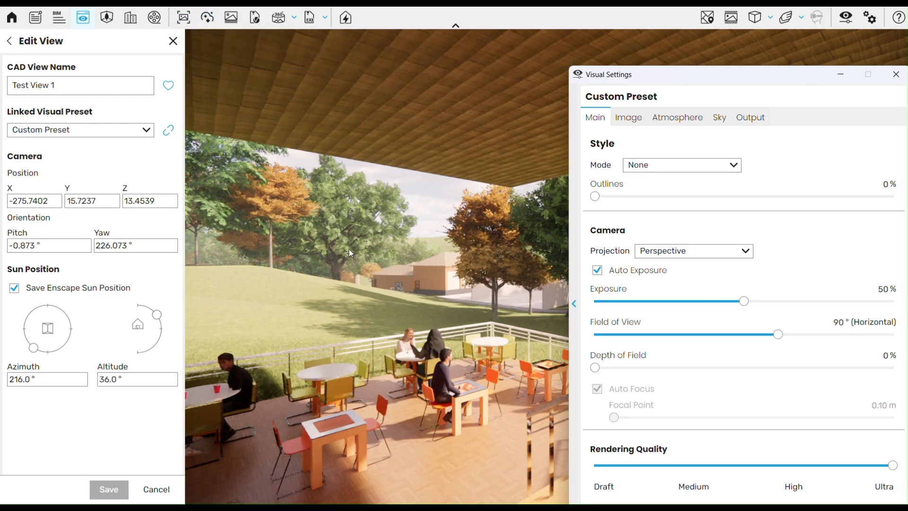
drag(712, 79, 591, 67)
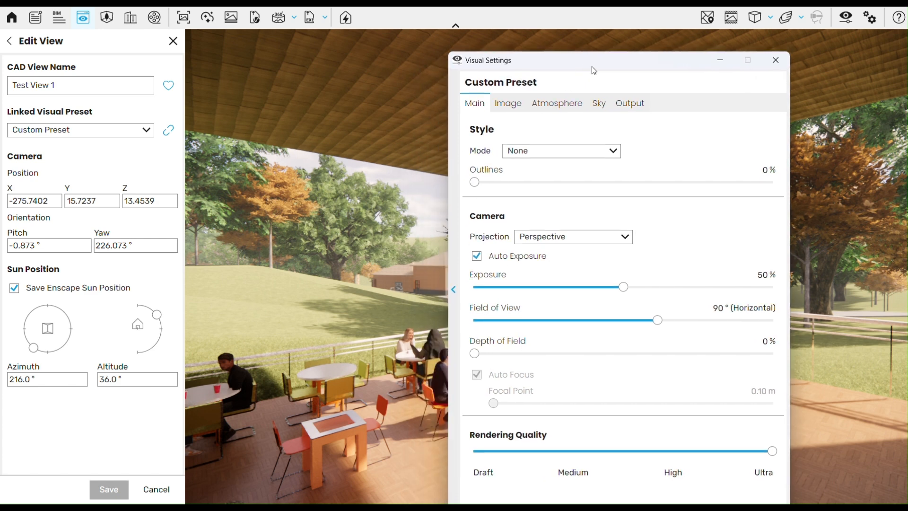
drag(766, 451, 706, 463)
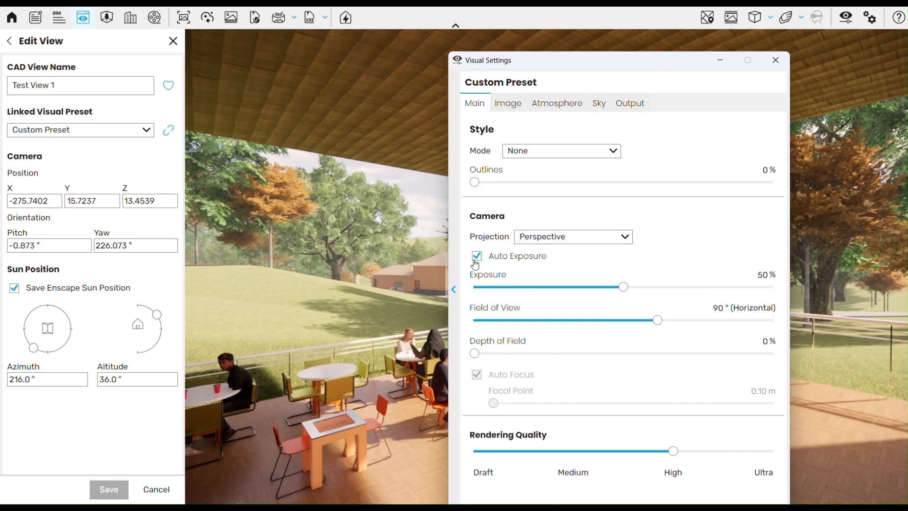
Try the Two-Point camera projection and then the Orthographic projection on the deck view
click(594, 238)
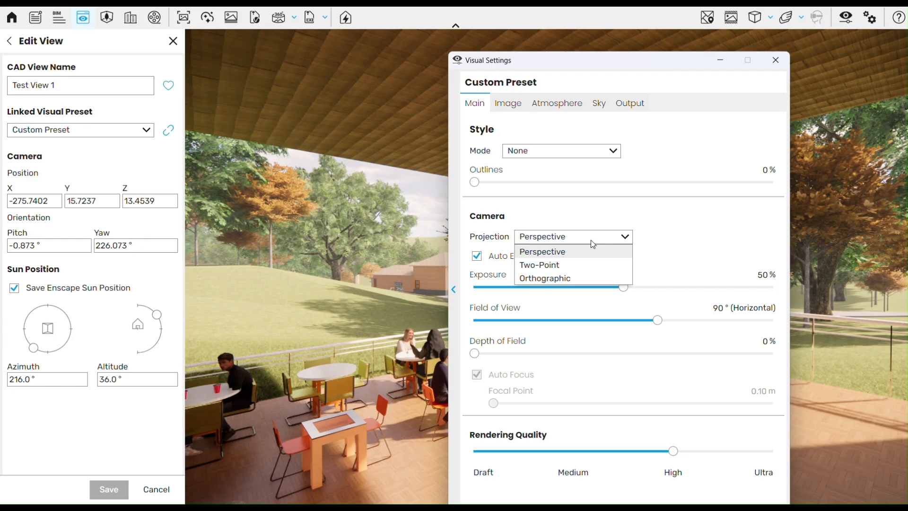
click(571, 263)
click(567, 238)
click(559, 278)
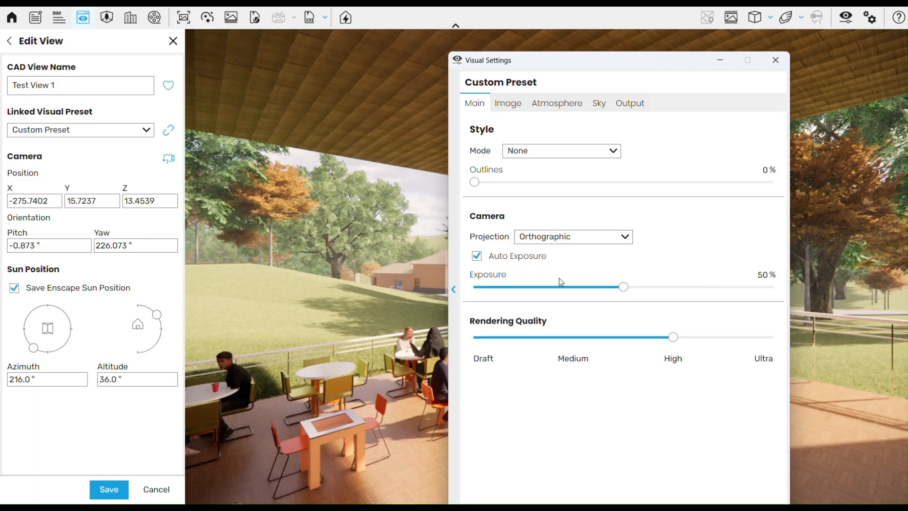
Switch the camera projection through Two-Point to Perspective and minimize the Visual Settings window
click(578, 236)
click(571, 264)
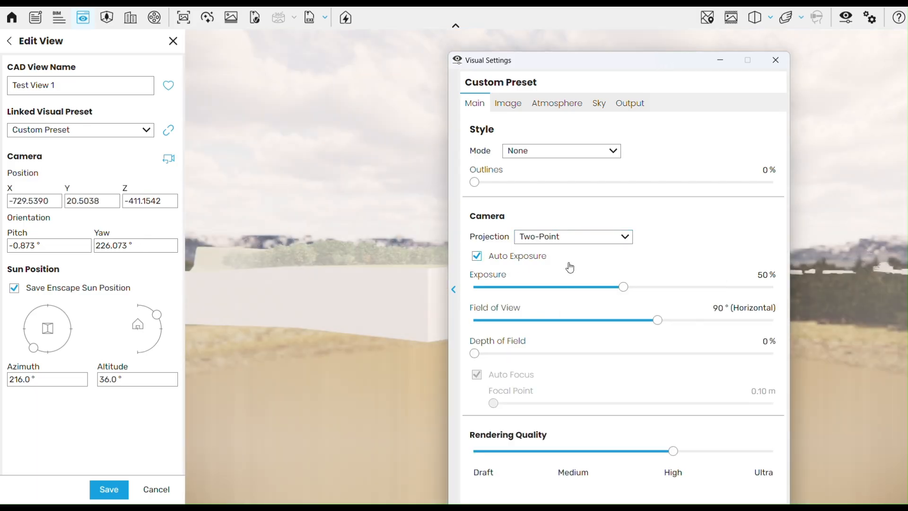
click(571, 239)
click(568, 252)
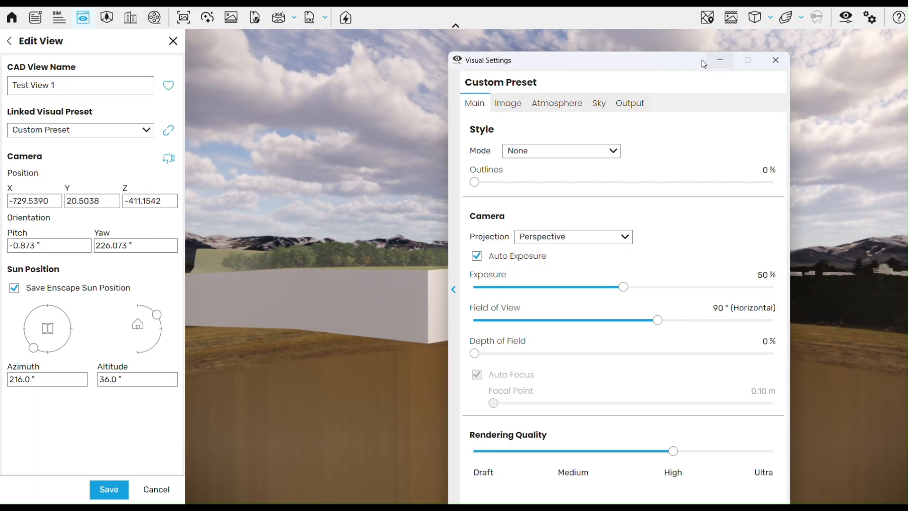
click(717, 63)
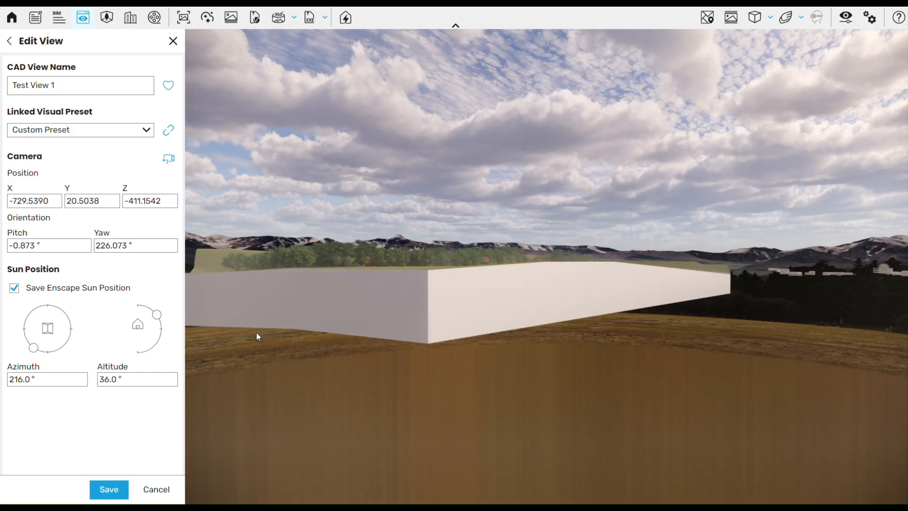
Leave the editing of Test View 1 without saving its changes and dismiss the notification about the waiting Revit API
click(18, 43)
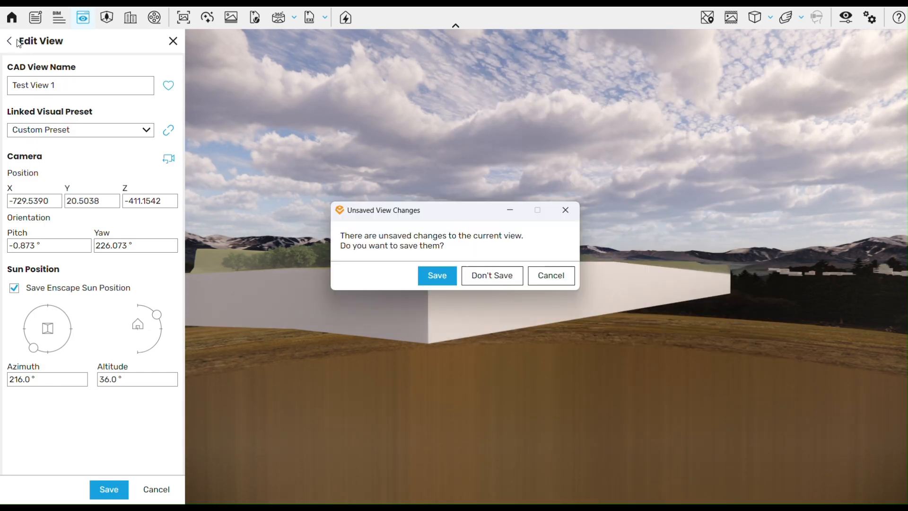
click(476, 280)
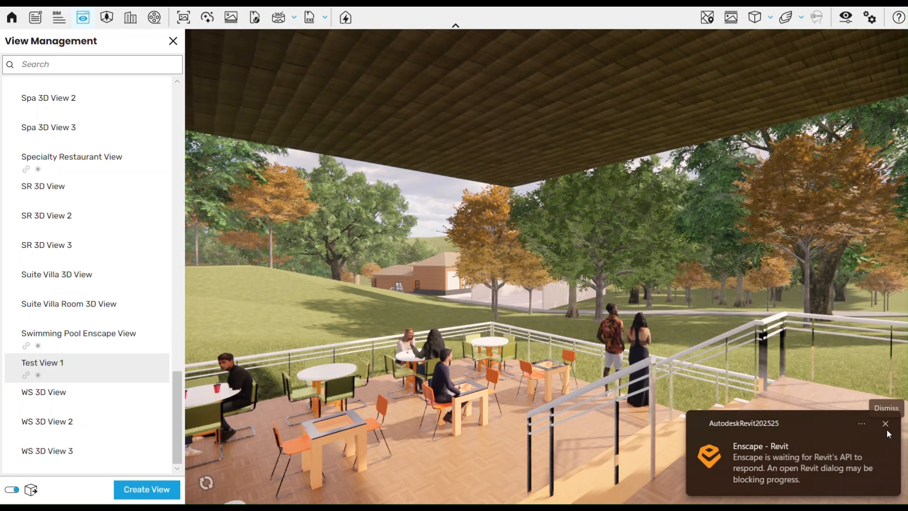
click(886, 428)
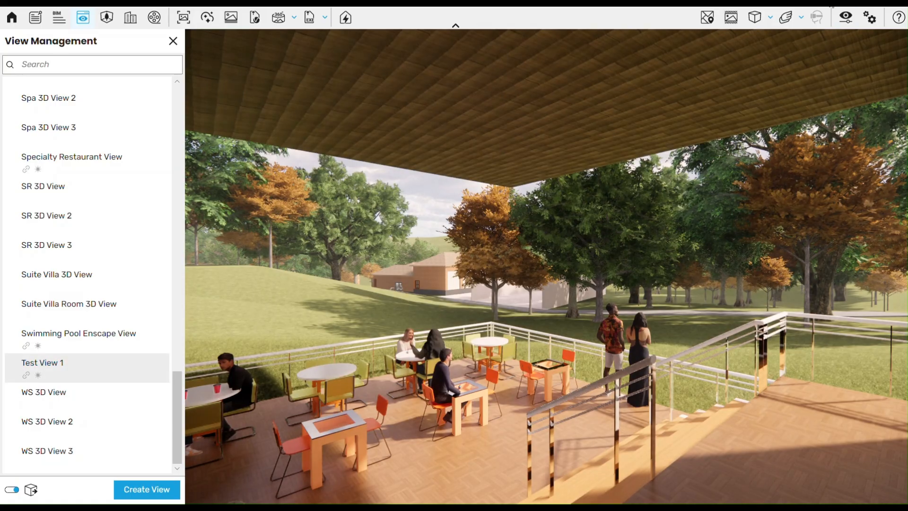
Bring up the main visual settings for a brief look, minimize them and look around the deck scene
click(845, 17)
drag(566, 72, 713, 59)
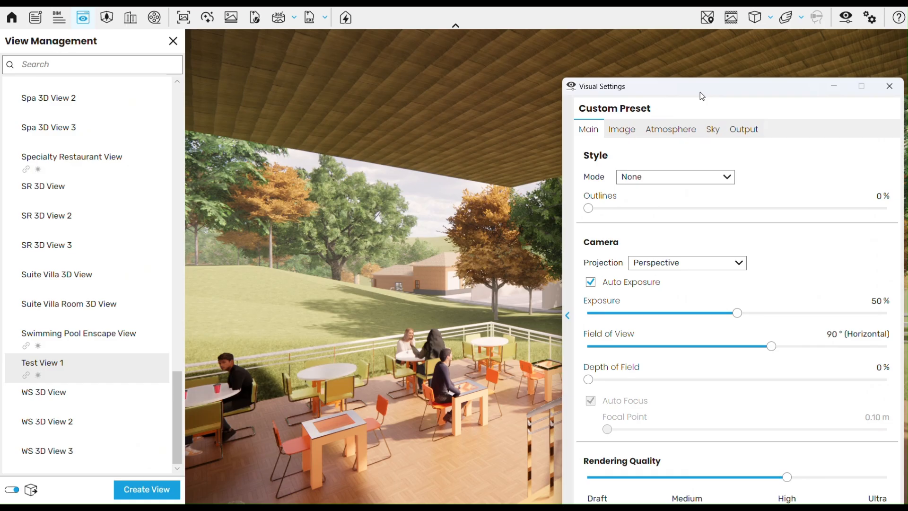
click(835, 87)
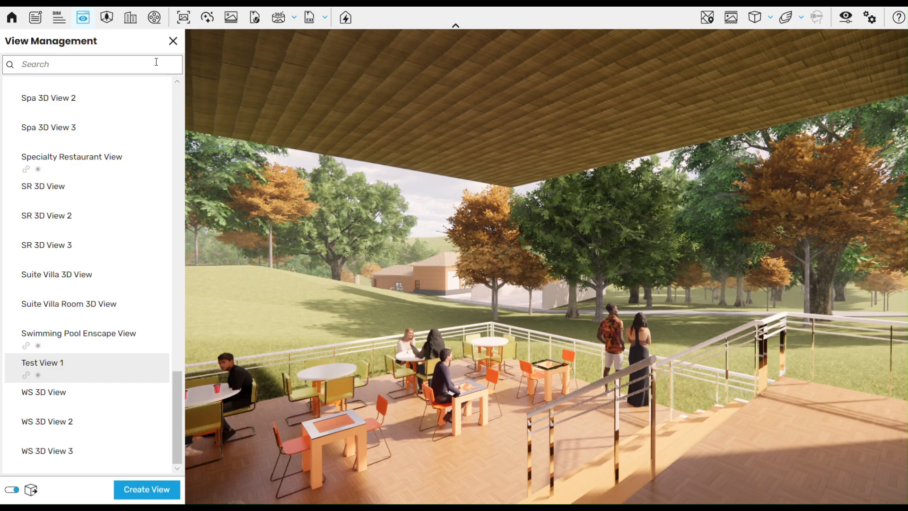
mouse_move(593, 260)
mouse_down()
mouse_move(580, 274)
mouse_move(426, 294)
mouse_move(582, 283)
mouse_move(331, 293)
mouse_move(639, 270)
mouse_move(586, 251)
mouse_up()
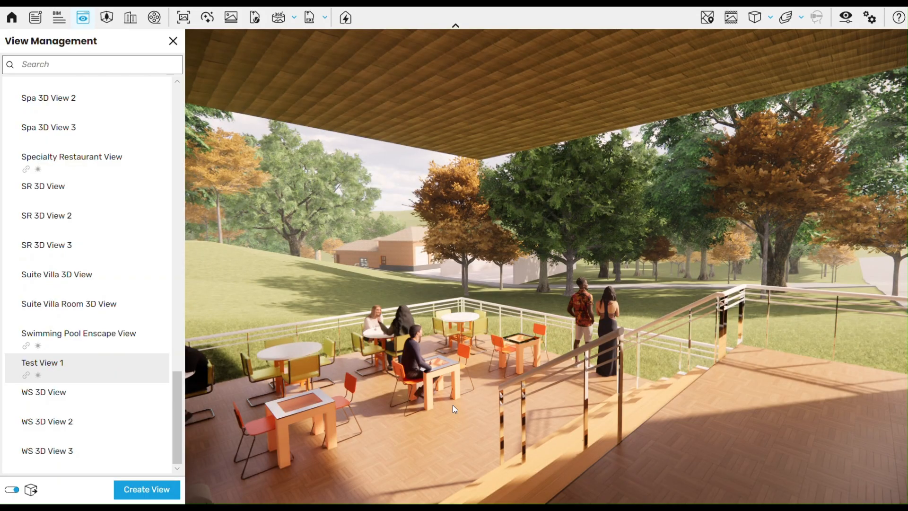
Switch to Revit, show the {3D} view, and ungroup the Arrival Pavilion 2 model group
key(alt+Tab)
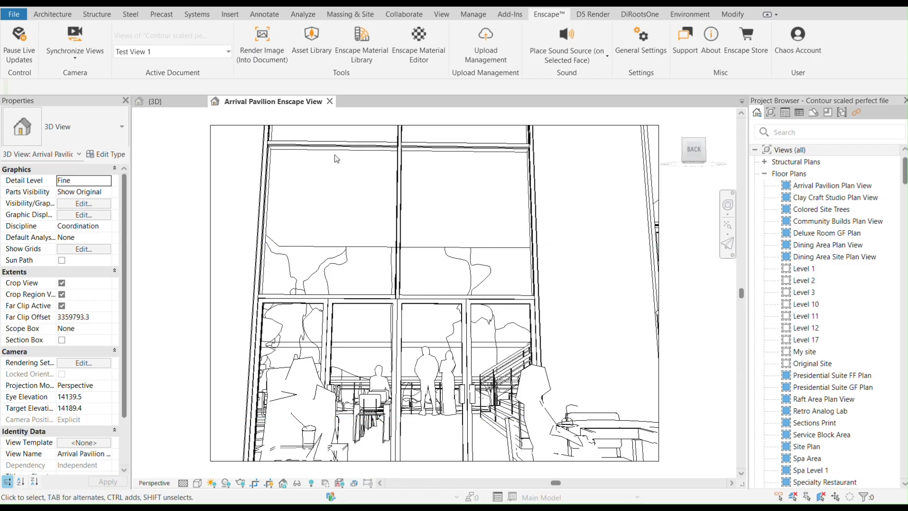
click(169, 105)
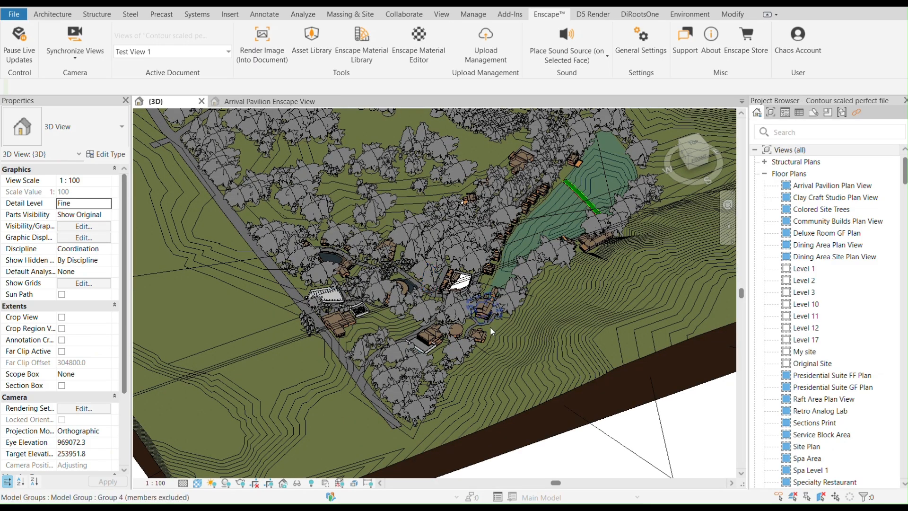
scroll(475, 306, down, 4)
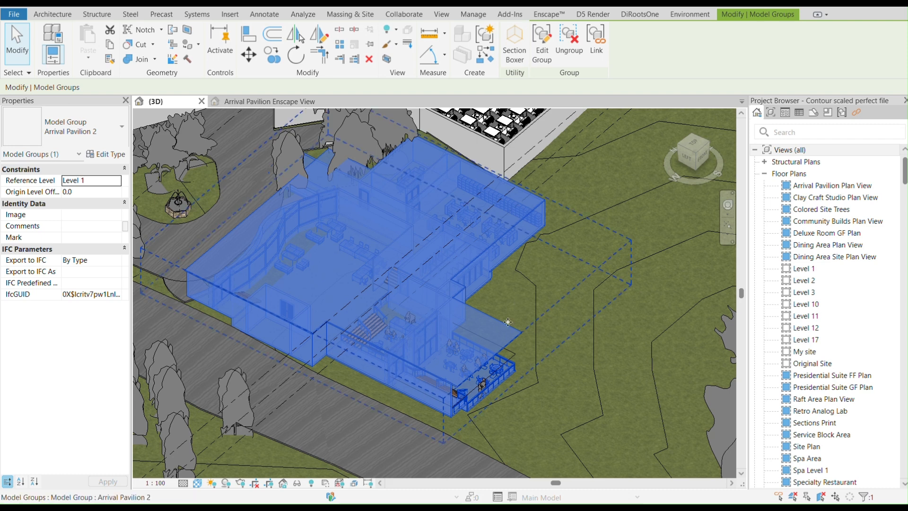
scroll(425, 416, up, 2)
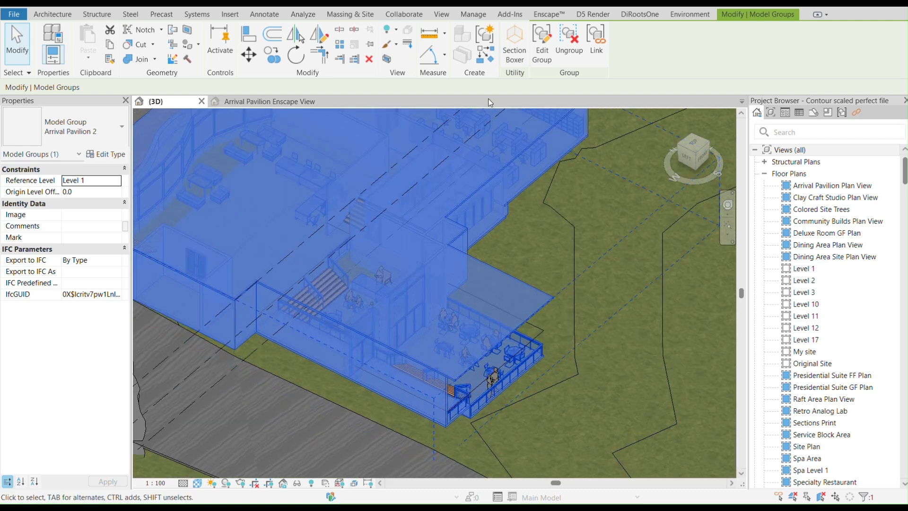
click(567, 48)
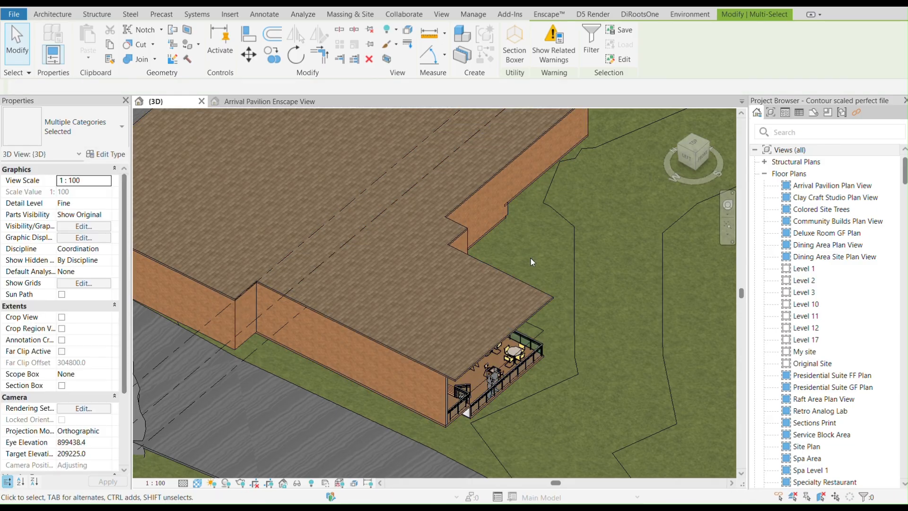
Select the pavilion roof above the deck, inspect the material in its type's layer structure, and close the dialogs without changes
scroll(453, 330, down, 4)
scroll(466, 335, up, 3)
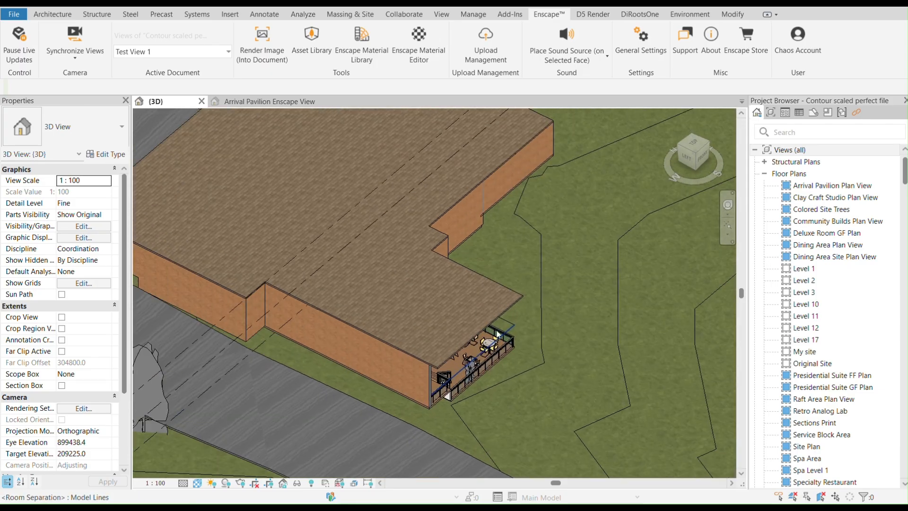
click(507, 310)
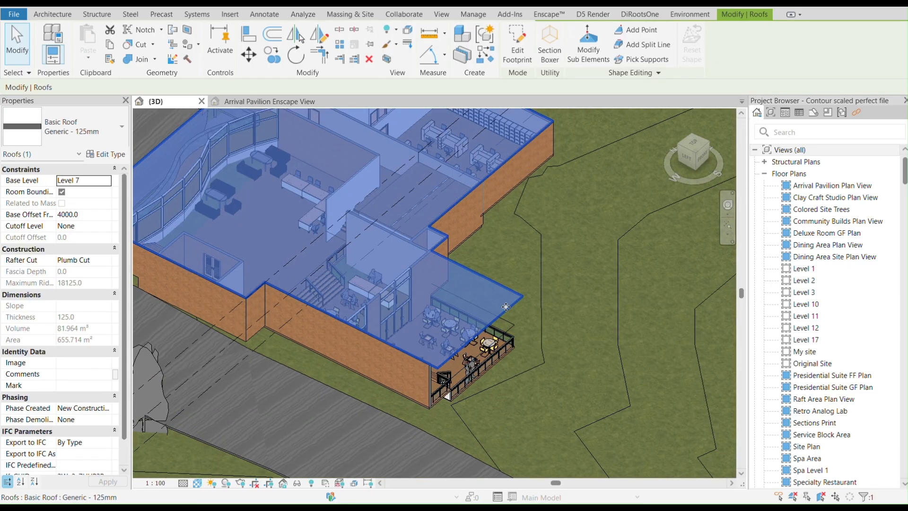
click(115, 156)
click(502, 213)
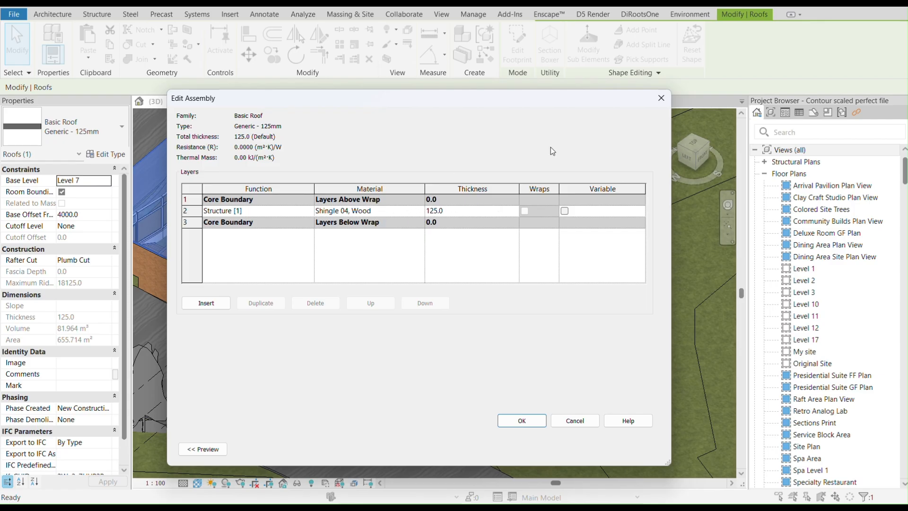
click(661, 98)
click(662, 96)
Search the Enscape Material Library for "wood", import the Shingle 05, Wood material, and close the library
click(560, 15)
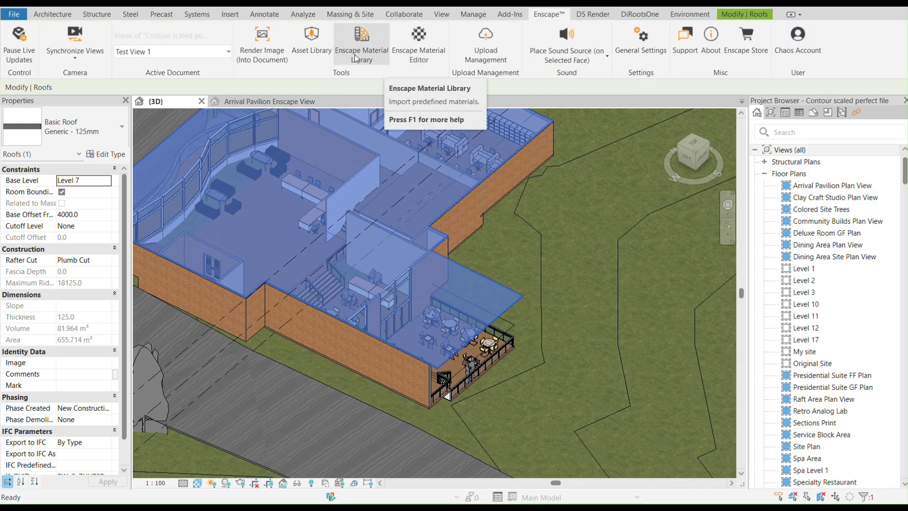
click(358, 55)
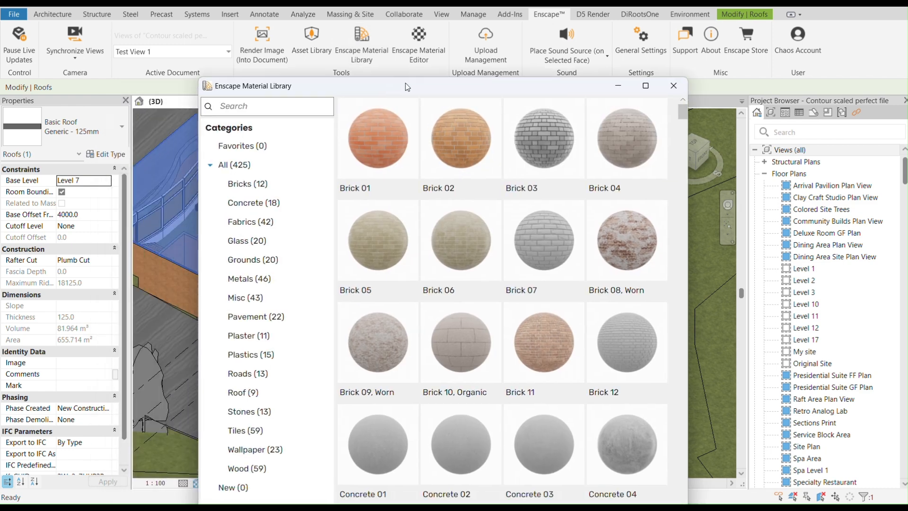
click(284, 110)
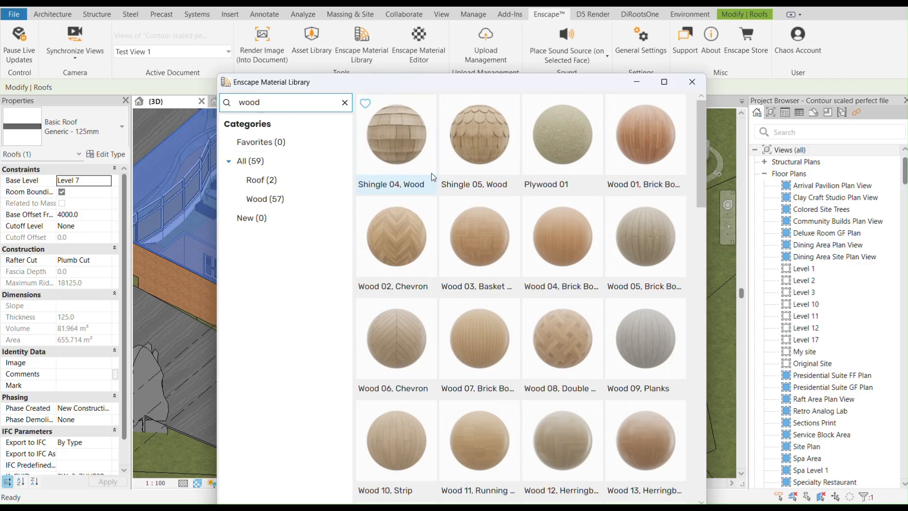
click(475, 152)
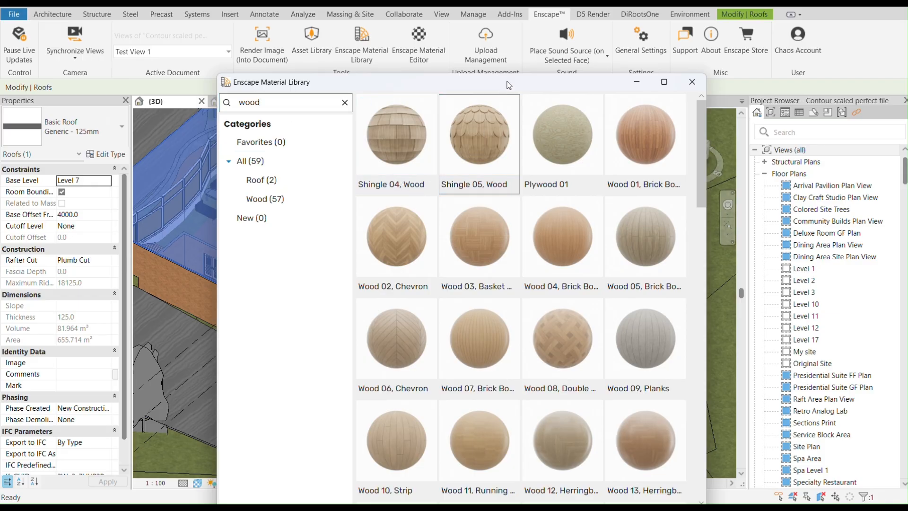
drag(509, 84, 487, 60)
click(592, 495)
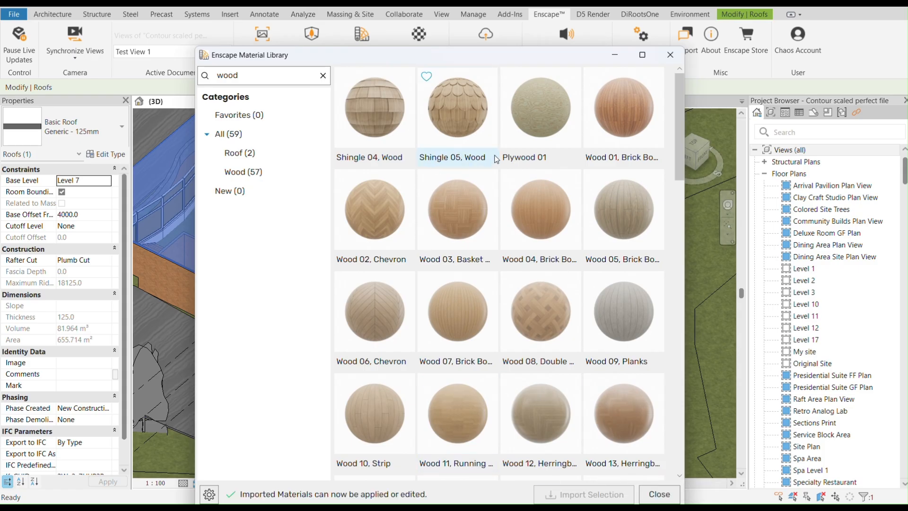
click(671, 55)
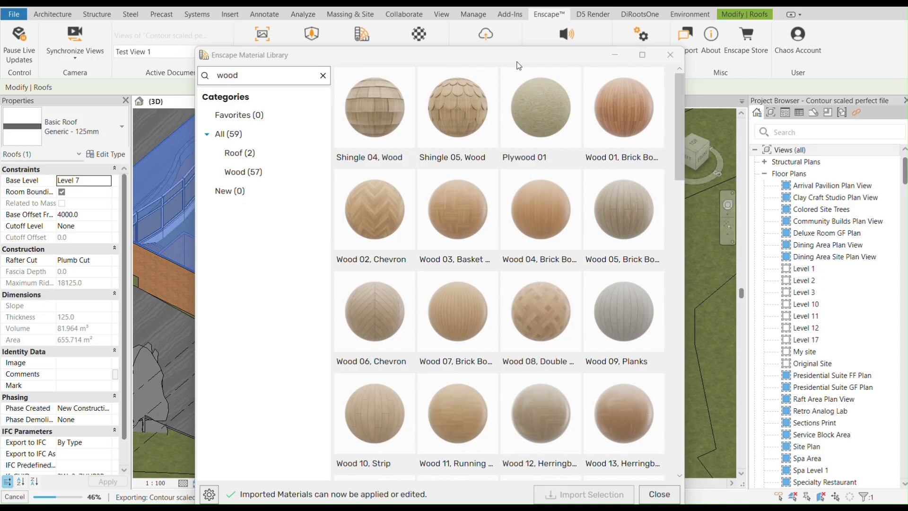
click(664, 495)
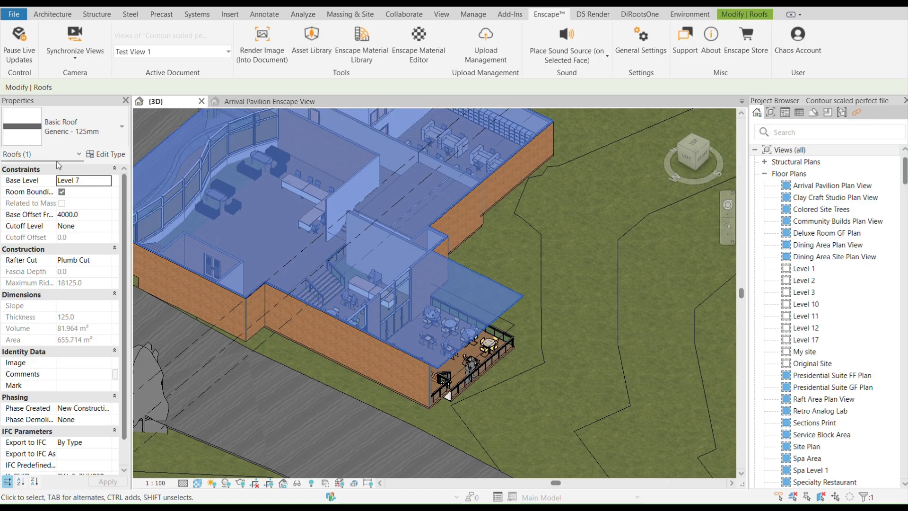
Assign the Shingle 05, Wood material to the structure layer of the Generic - 125mm roof type and deselect the roof
click(107, 155)
click(486, 213)
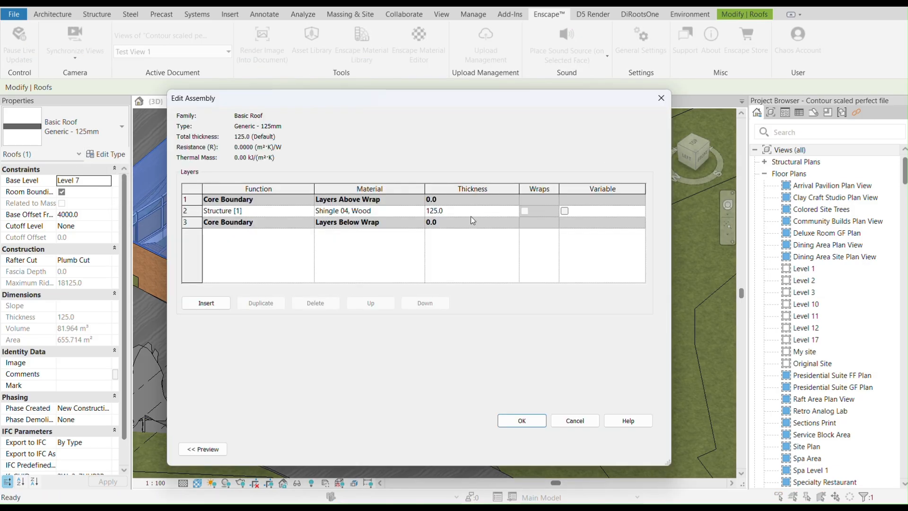
click(423, 213)
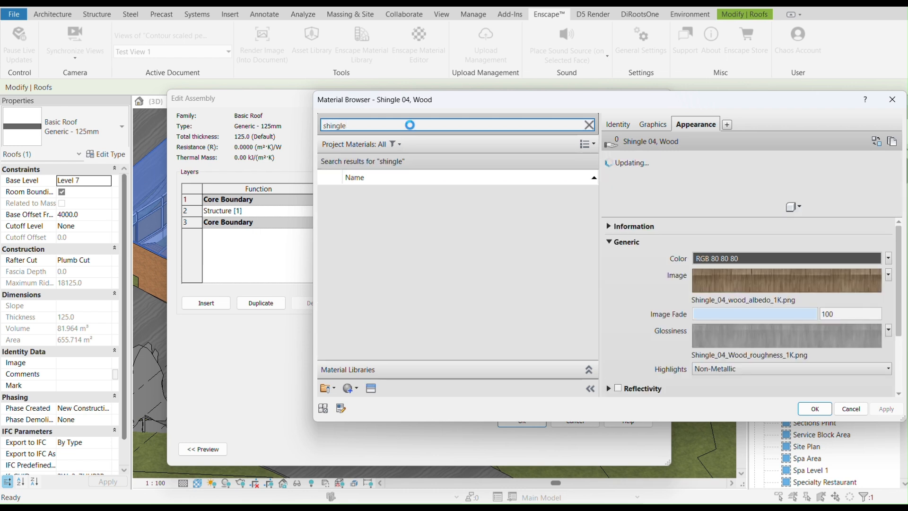
click(433, 219)
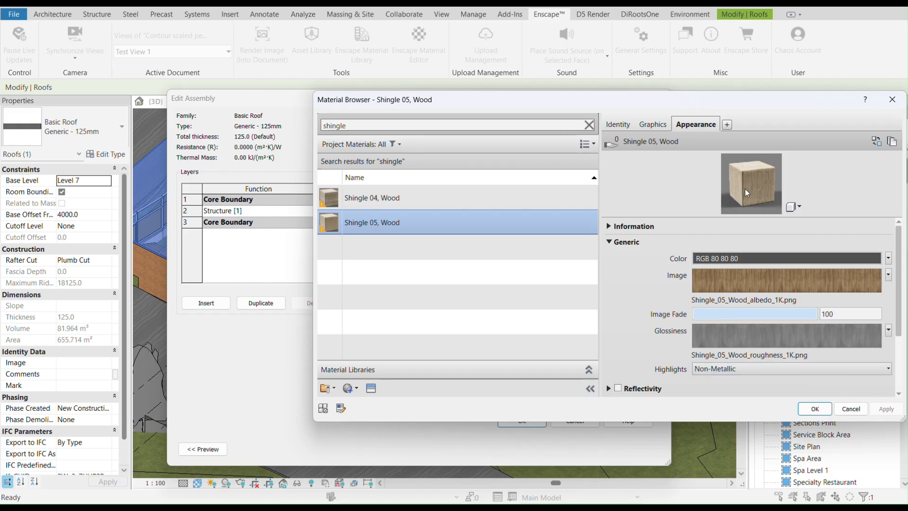
click(817, 409)
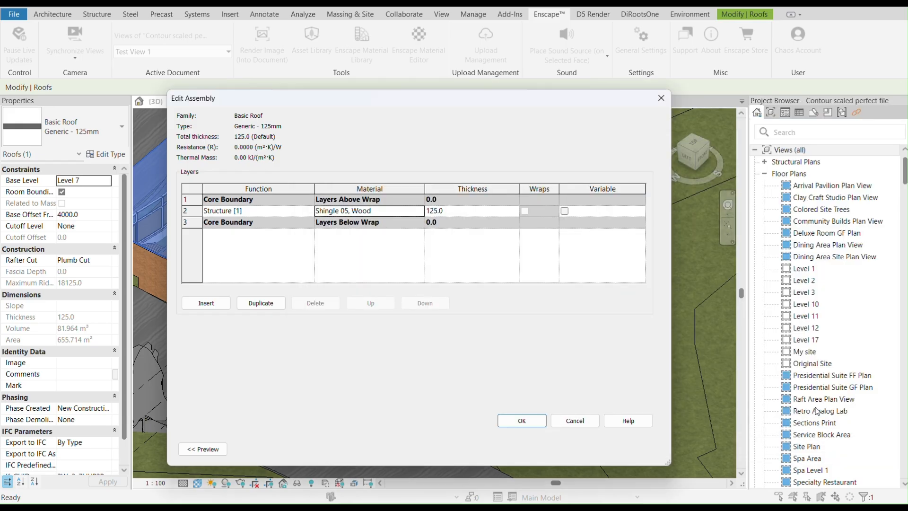
click(523, 419)
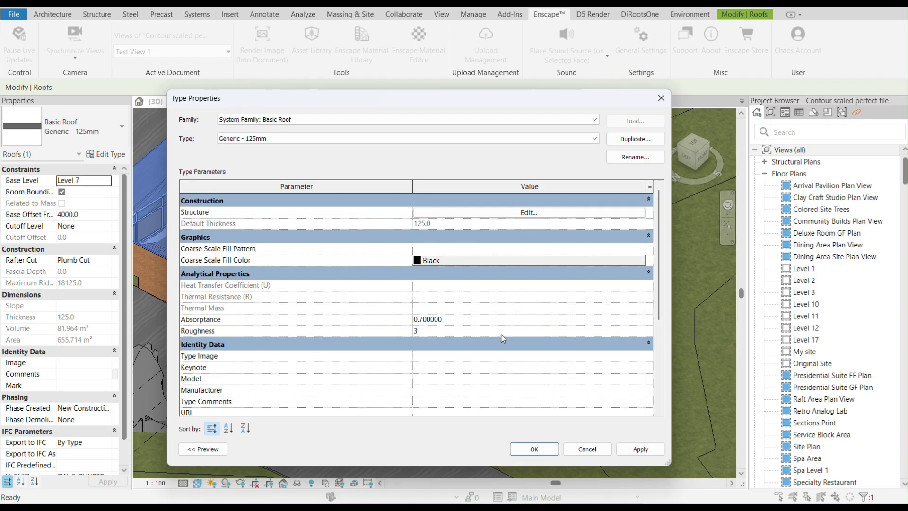
click(534, 449)
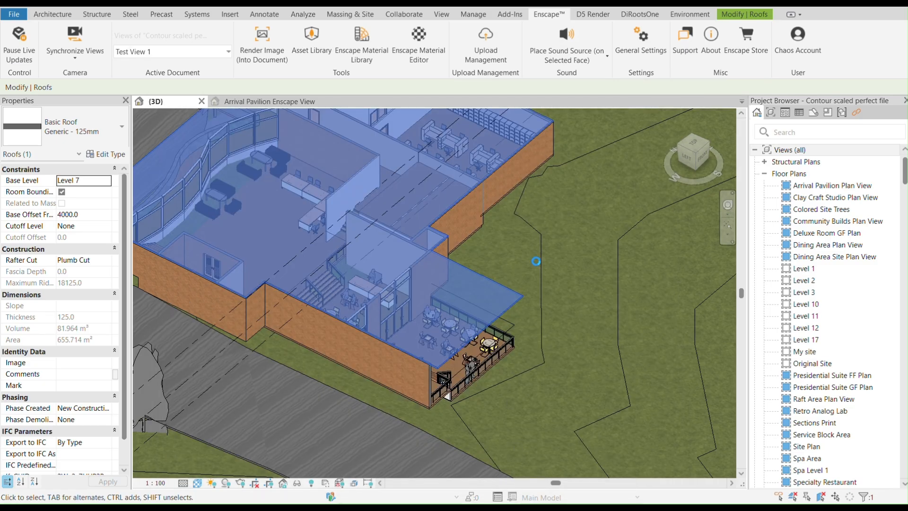
click(510, 254)
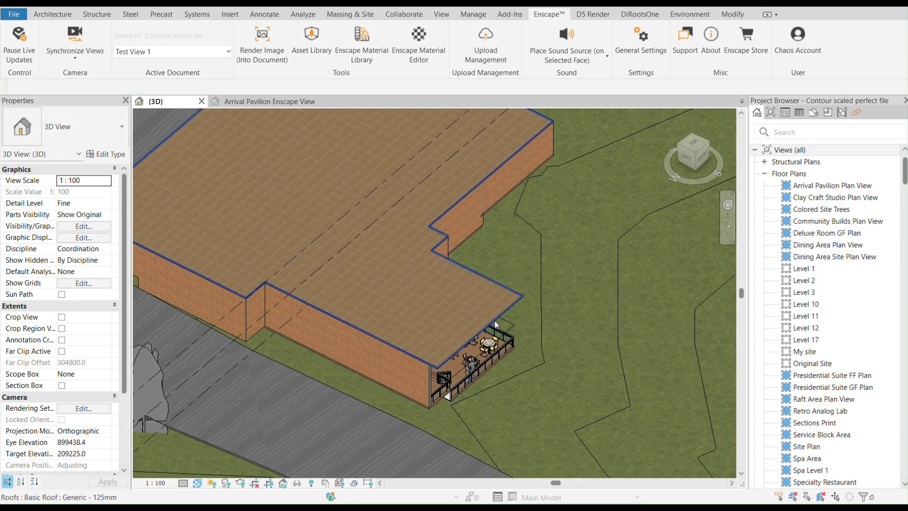
Switch to the Enscape render, move closer to examine the roof's new shingle material, and return to Revit
key(alt+Tab)
mouse_move(545, 230)
mouse_down()
mouse_move(525, 78)
mouse_move(265, 156)
mouse_move(709, 189)
mouse_move(355, 203)
mouse_move(303, 227)
mouse_move(327, 270)
mouse_move(204, 298)
mouse_move(360, 312)
mouse_move(468, 237)
mouse_move(556, 242)
mouse_up()
key(w)
key(w)
key(alt+Tab)
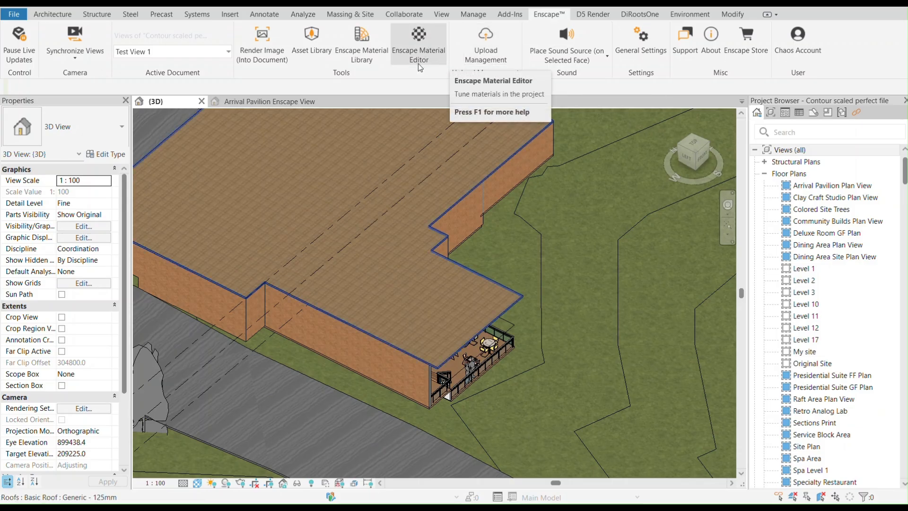
Open the Enscape Material Editor, search for "shingle", and select Shingle 05, Wood for editing
click(423, 52)
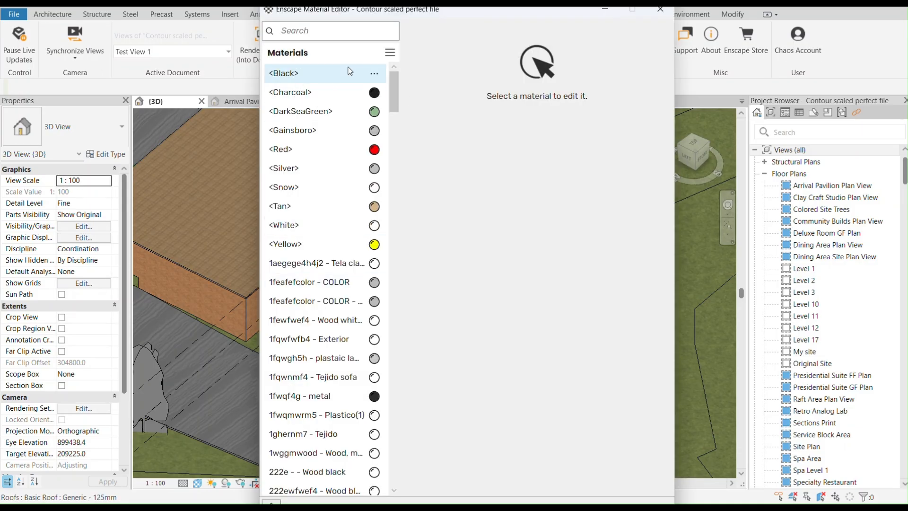
click(339, 29)
text(shingle)
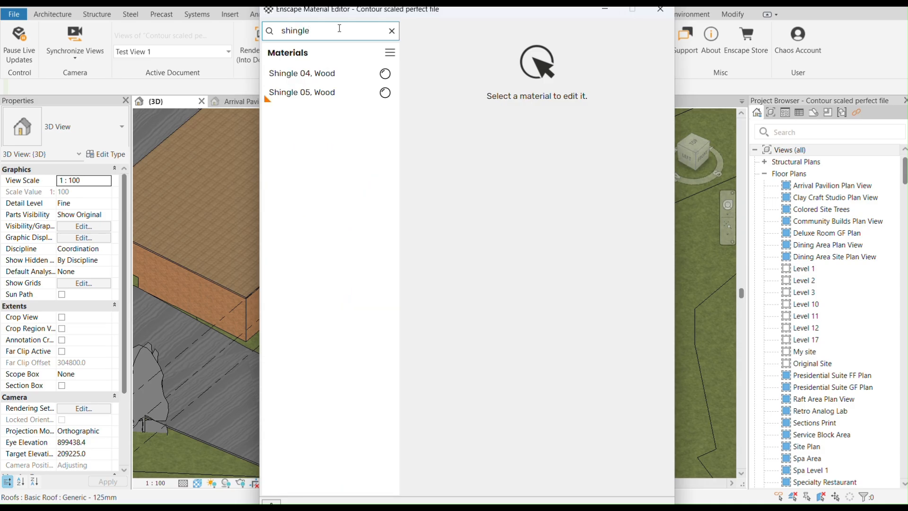
click(336, 92)
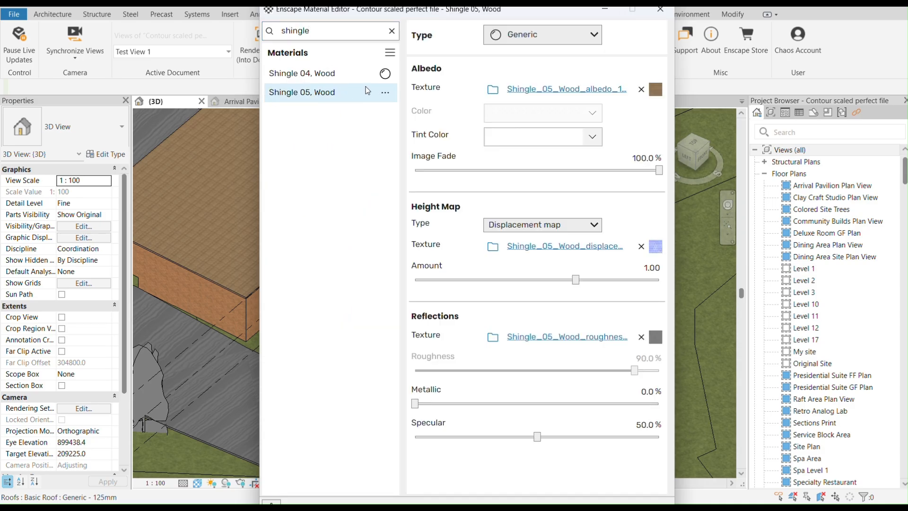
Check the tint color, remove the reflections texture of Shingle 05, Wood, and lower its roughness to near the minimum
click(583, 138)
click(572, 137)
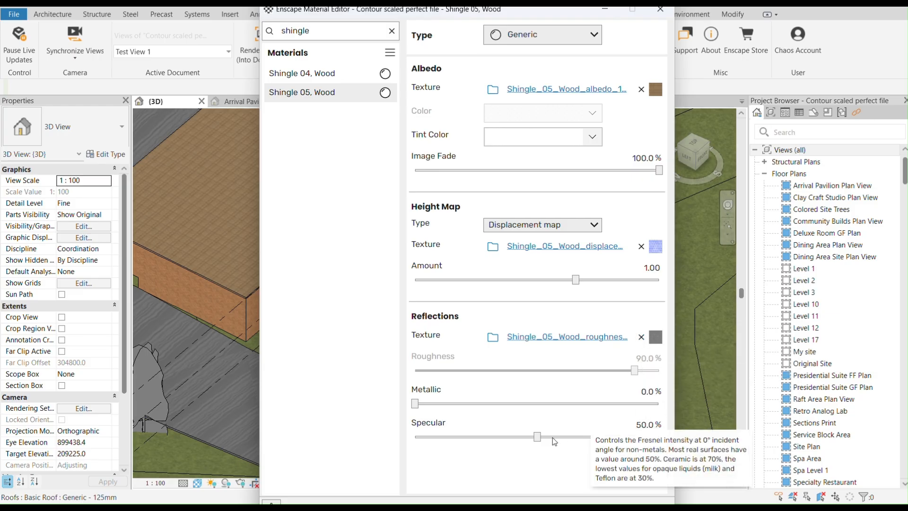
click(641, 337)
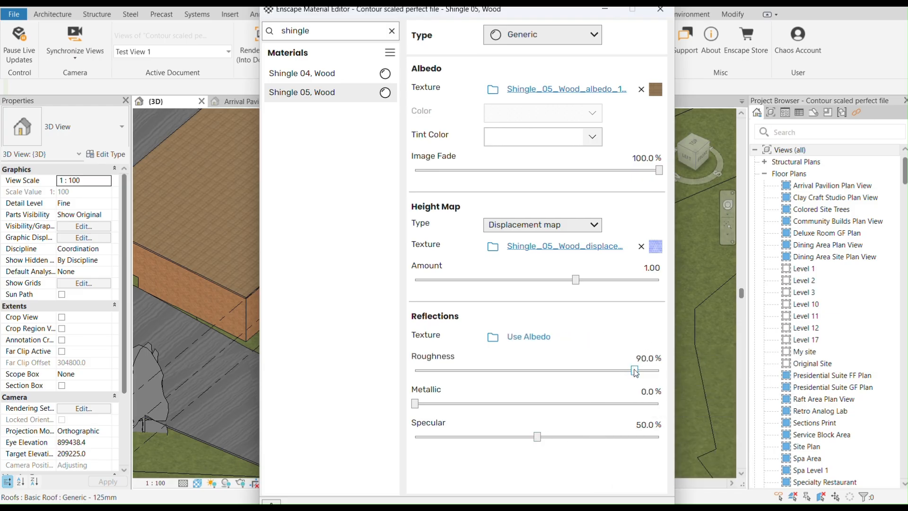
drag(634, 370, 448, 377)
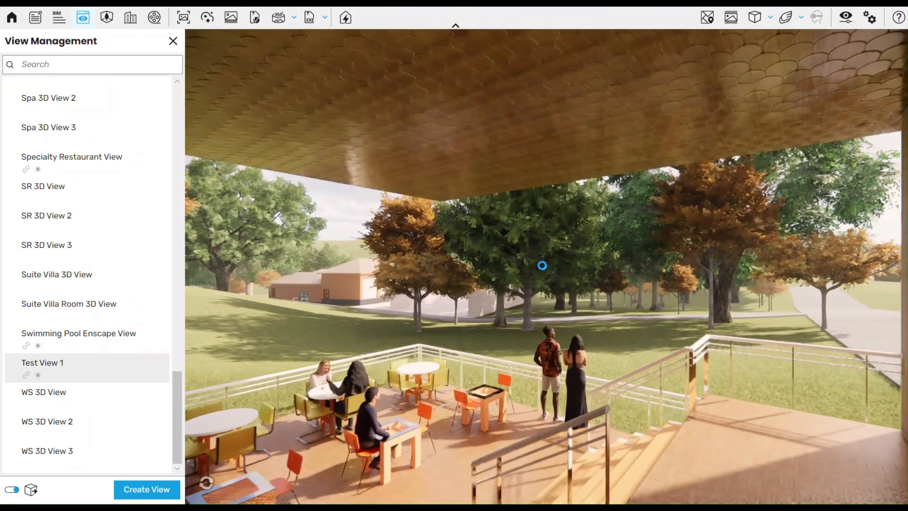
Lower the albedo image fade of Shingle 05, Wood to 37.6 % and check the roof in the Enscape render
key(alt+Tab)
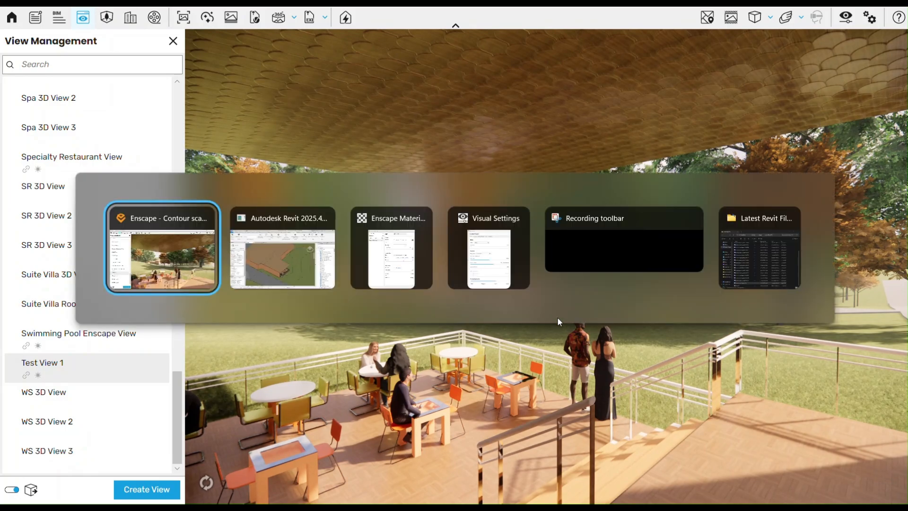
key(alt+Tab)
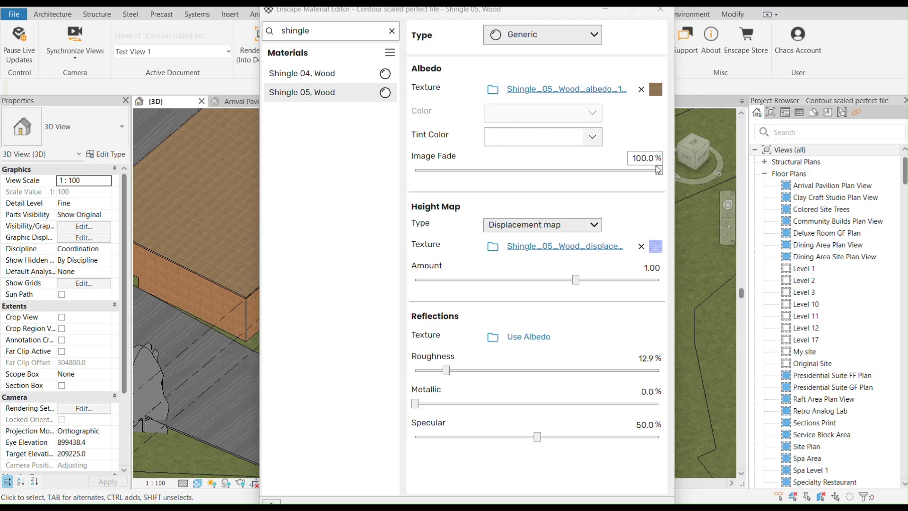
drag(657, 171, 502, 171)
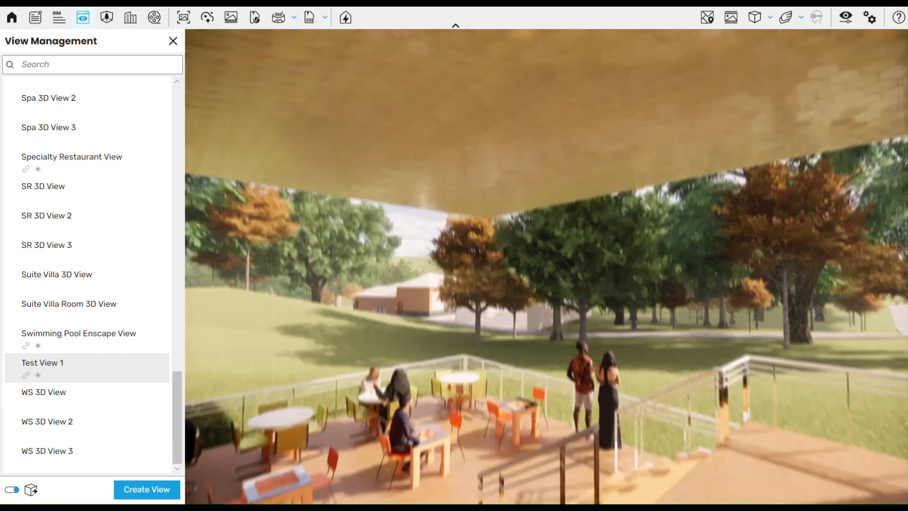
mouse_move(548, 303)
mouse_down()
mouse_move(543, 126)
mouse_move(550, 303)
mouse_up()
Return to the Enscape Material Editor and restore the albedo image fade of Shingle 05, Wood to 100 %
key(alt+Tab)
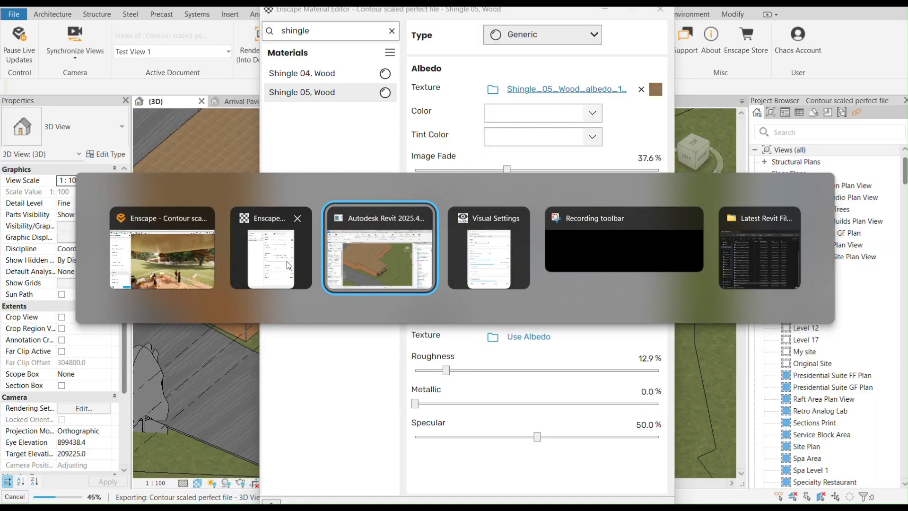
click(383, 266)
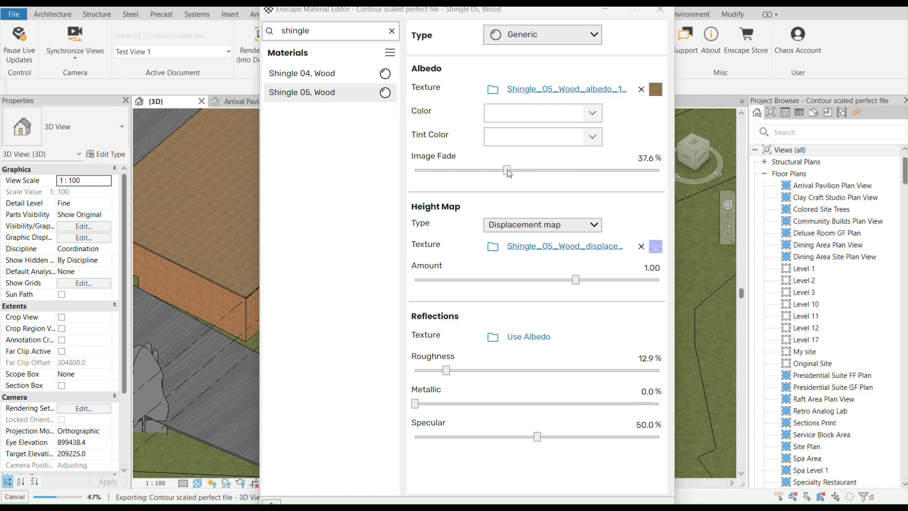
drag(507, 170, 682, 180)
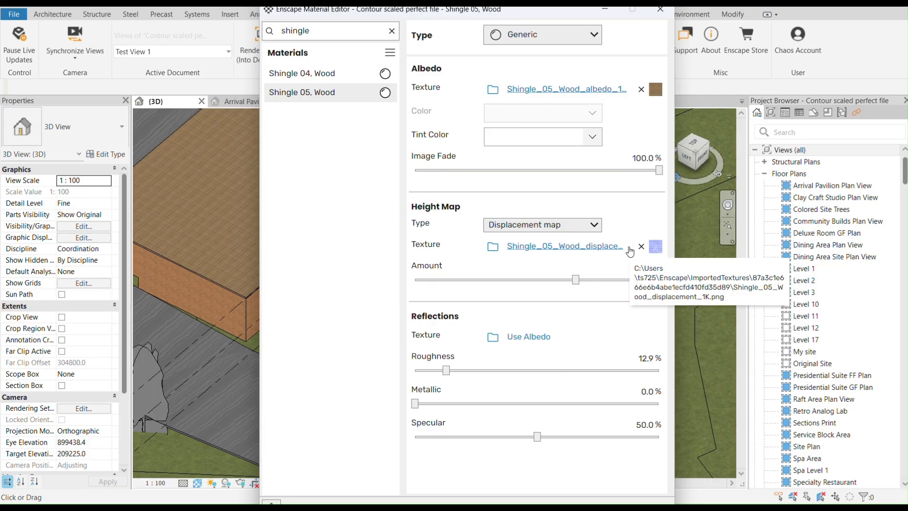
mouse_move(656, 252)
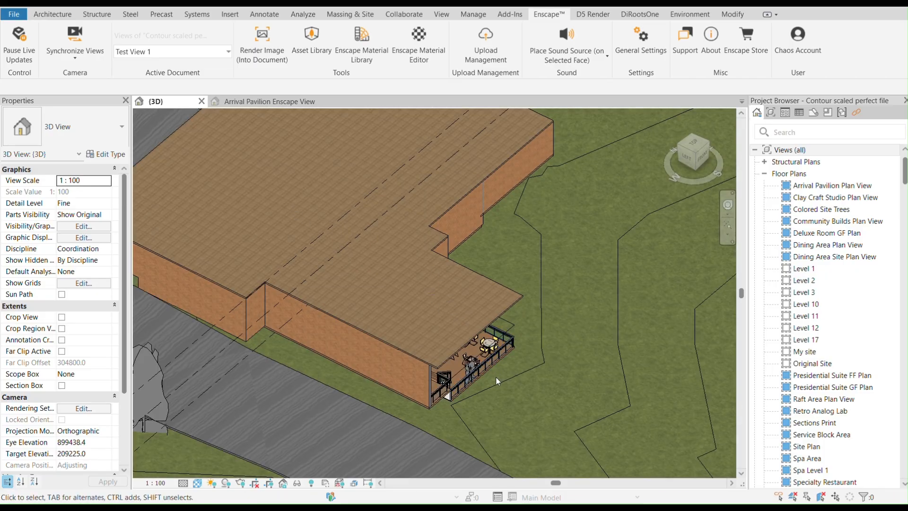
Select the long Generic - 200mm wall beside the café deck and examine its layer assembly without changing it
scroll(481, 331, up, 3)
shift+middle_drag(509, 376, 558, 295)
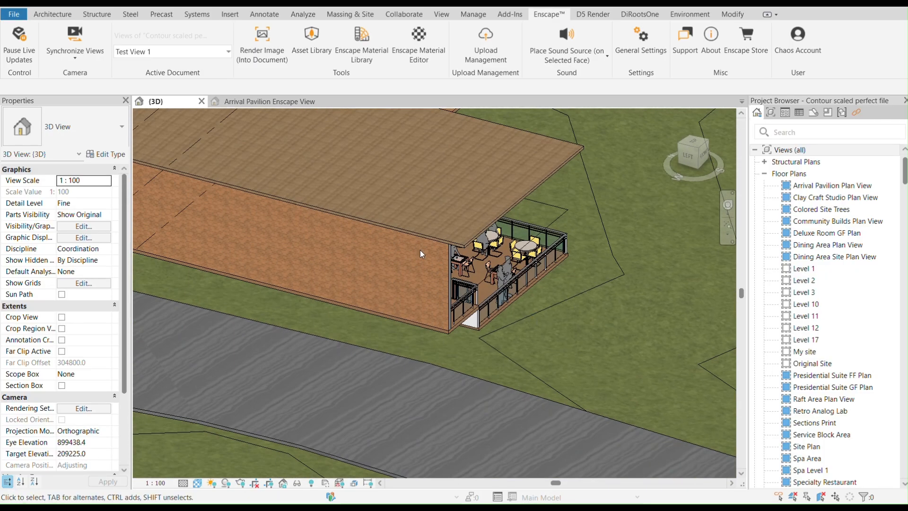
scroll(454, 263, up, 3)
click(450, 273)
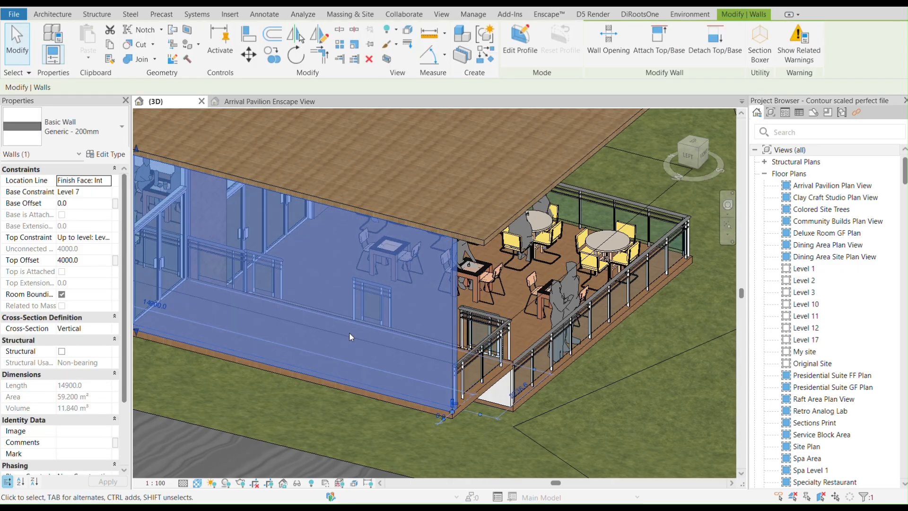
scroll(349, 332, down, 3)
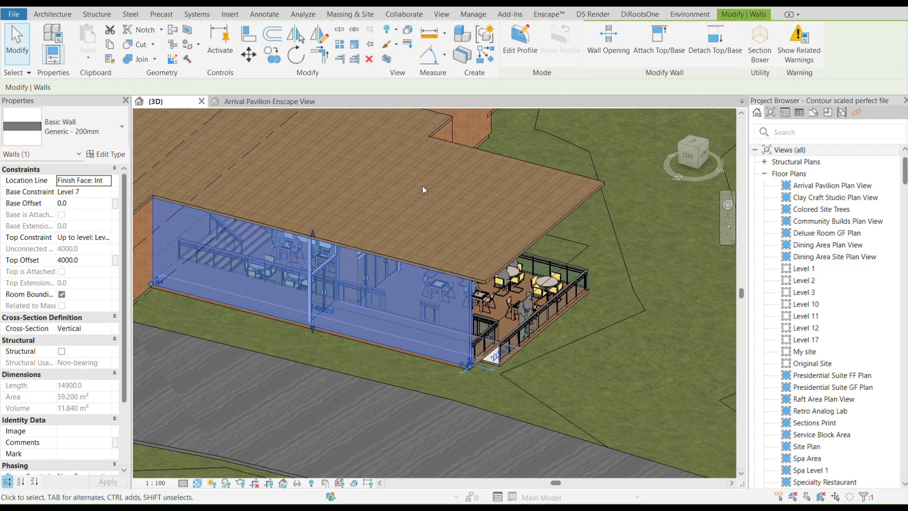
click(105, 154)
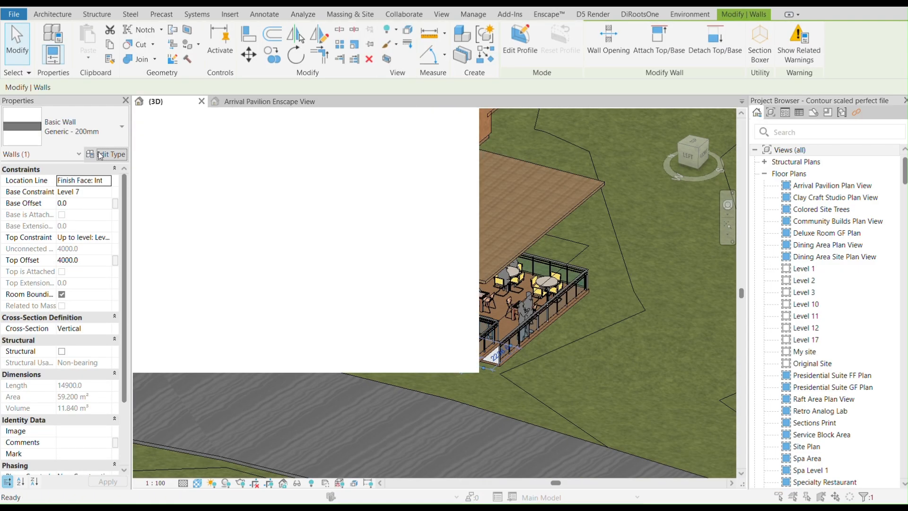
click(629, 213)
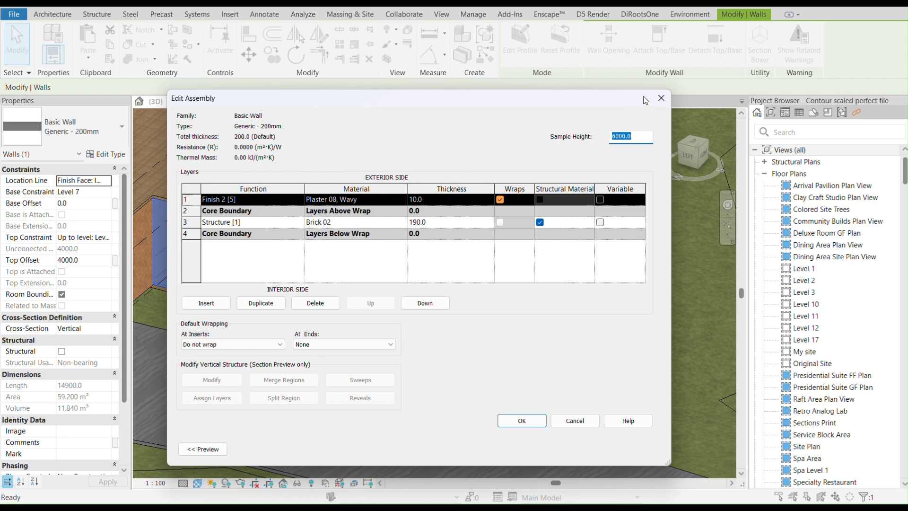
click(662, 98)
Switch to the Enscape render, examine the brick walls around the deck, and return to Revit
key(alt+Tab)
click(527, 249)
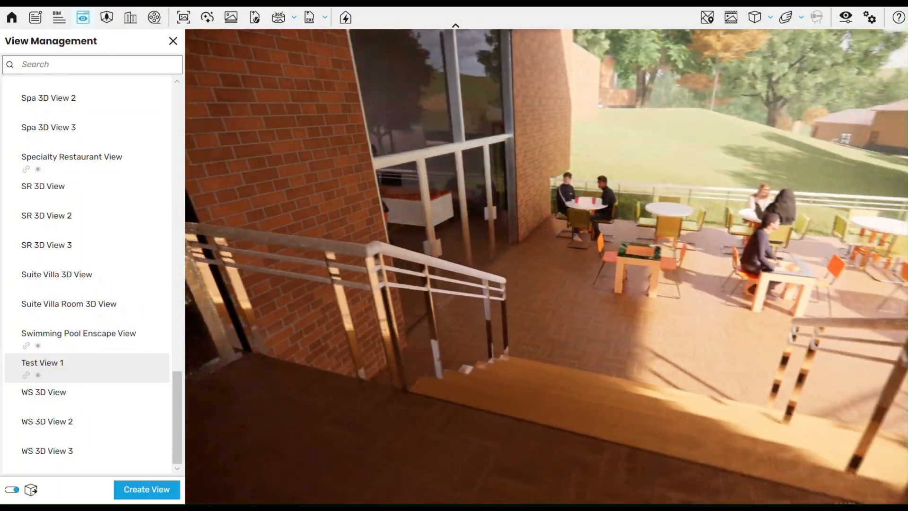
key(alt+Tab)
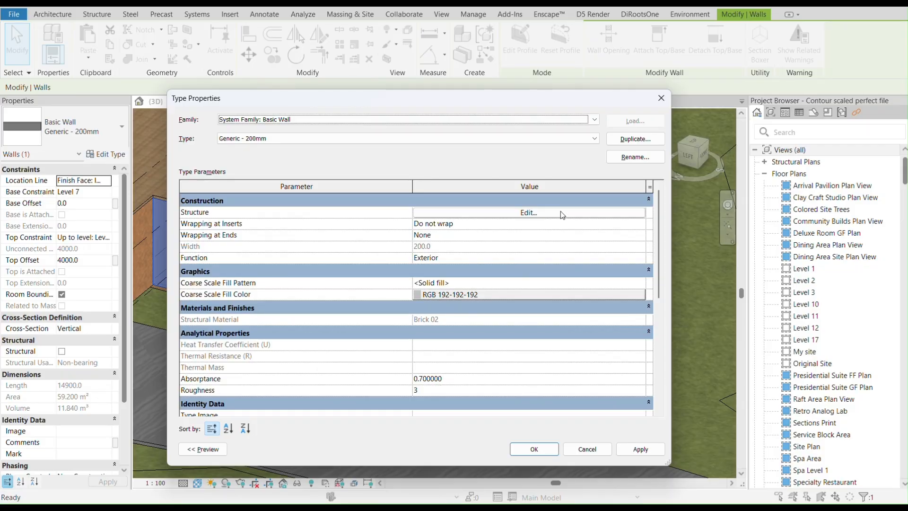
Inspect the appearance image of Brick 02, the wall's structure layer material, and close the wall type dialogs without changes
click(457, 214)
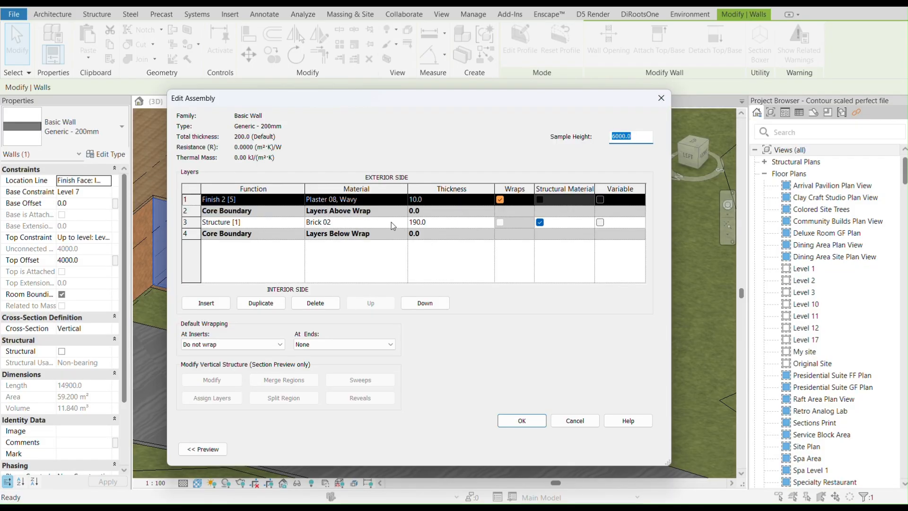
click(403, 222)
click(404, 223)
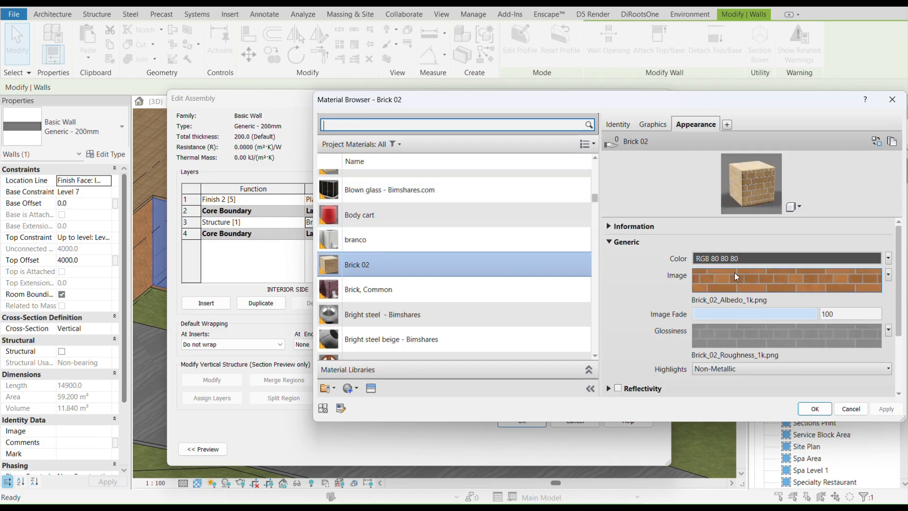
drag(697, 105, 558, 93)
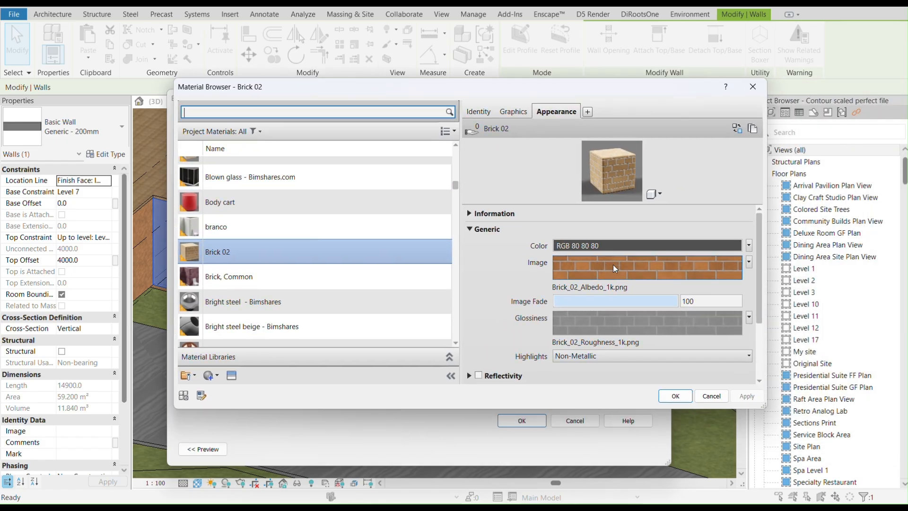
mouse_move(614, 269)
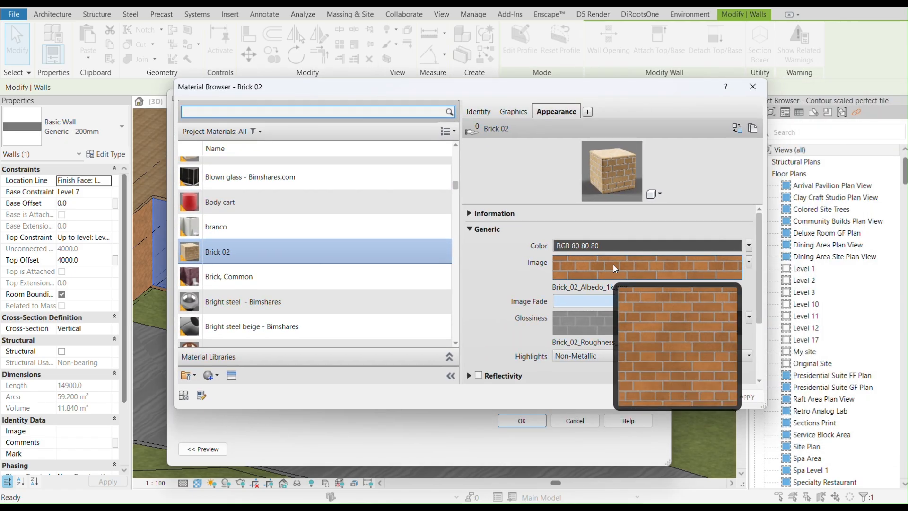
click(753, 87)
click(661, 99)
key(Escape)
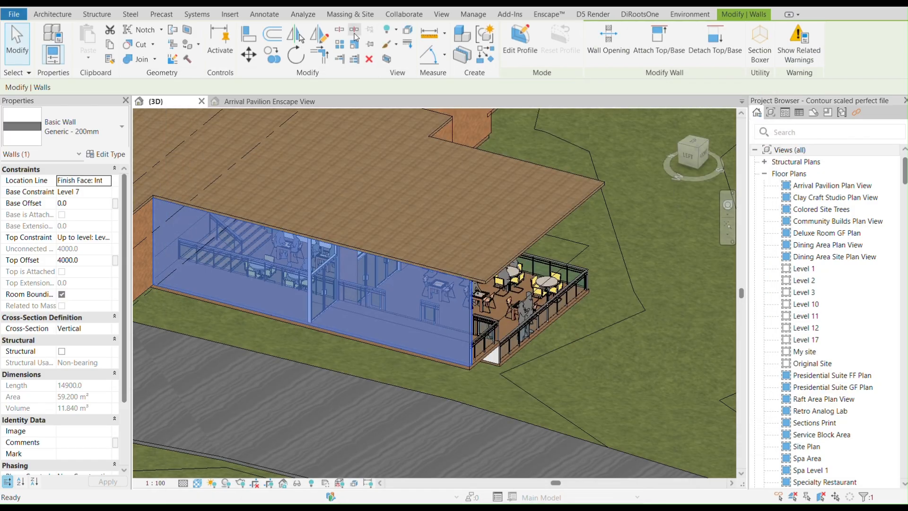
Examine the albedo texture size settings of Shingle 05, Wood in the Enscape Material Editor, close it, and deselect the wall
click(549, 14)
click(418, 56)
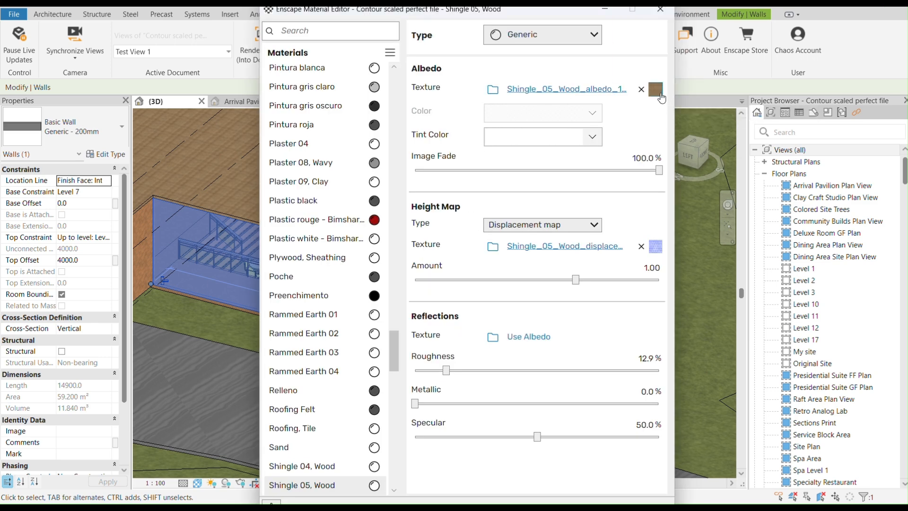
click(655, 89)
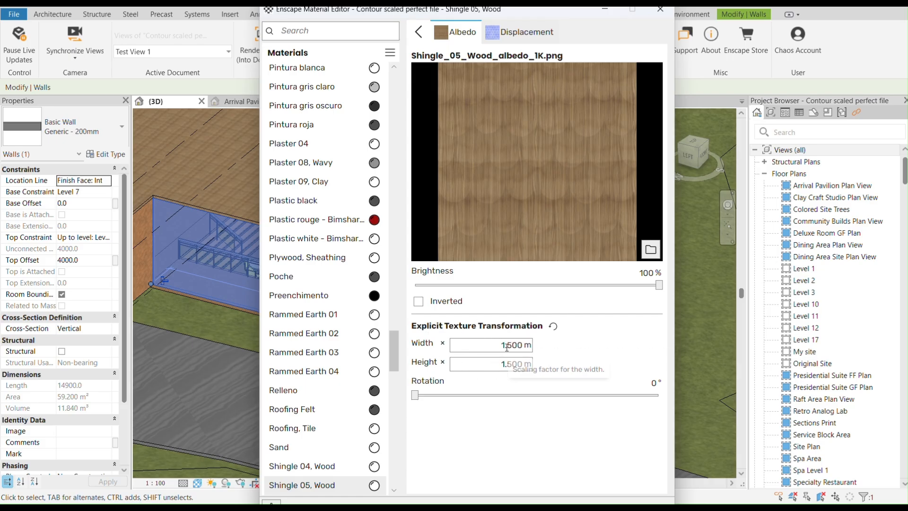
click(418, 32)
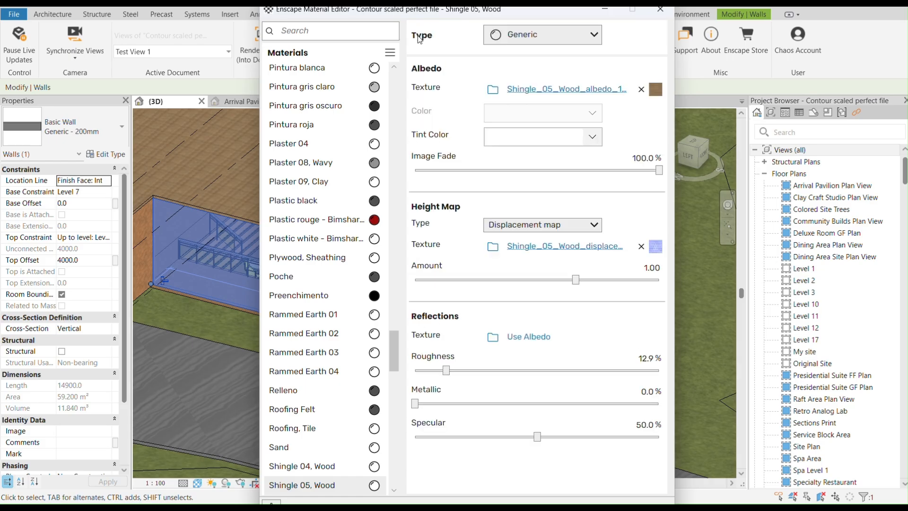
click(659, 14)
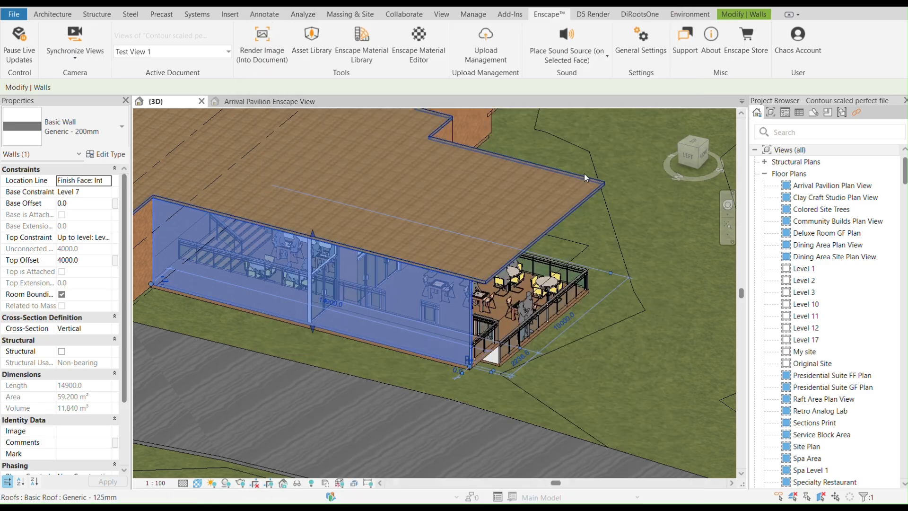
click(690, 260)
Switch to the Enscape render, recall Test View 1, and move from the deck into the café interior
key(alt+Tab)
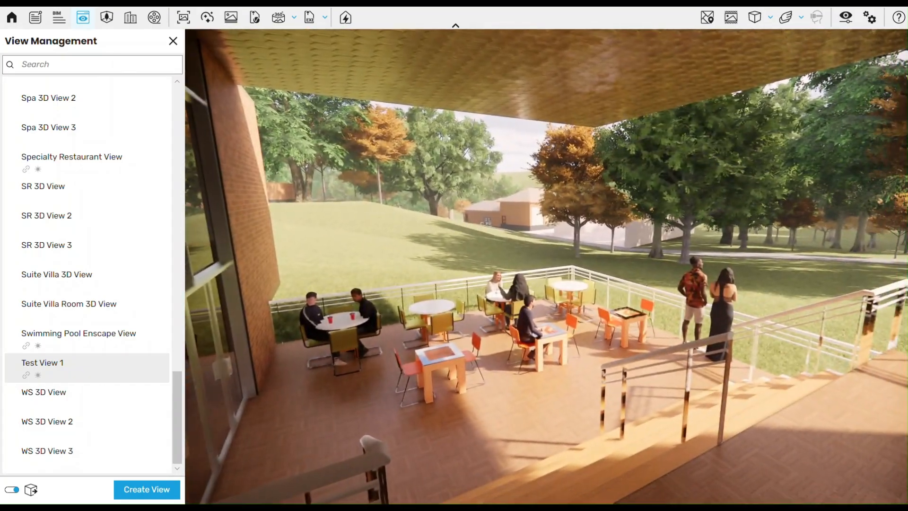
click(89, 377)
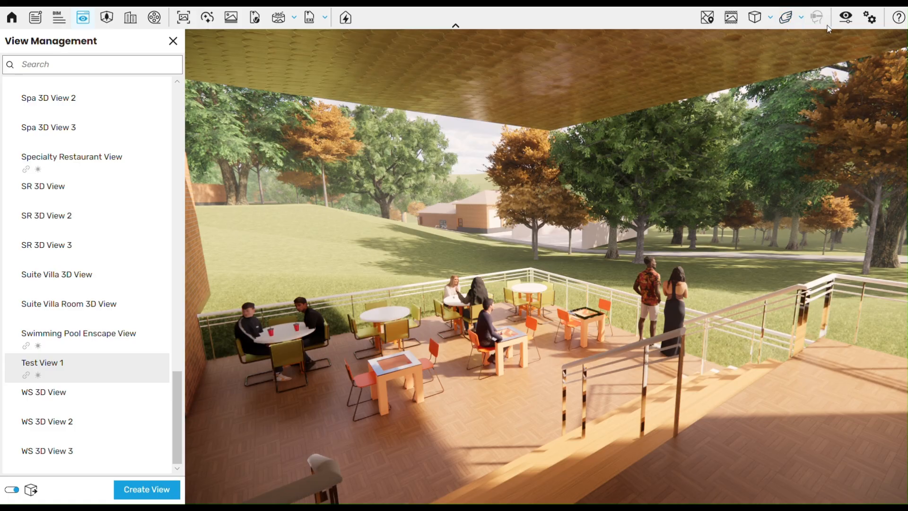
drag(600, 210, 550, 221)
key(w)
key(w)
key(s)
key(s)
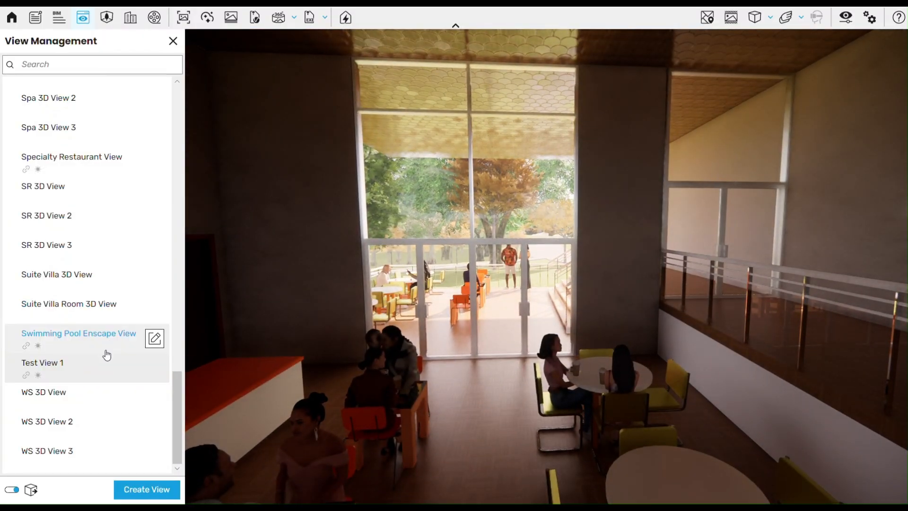
Find the Arrival Pavilion Enscape View among the saved views and select it
scroll(97, 255, up, 10)
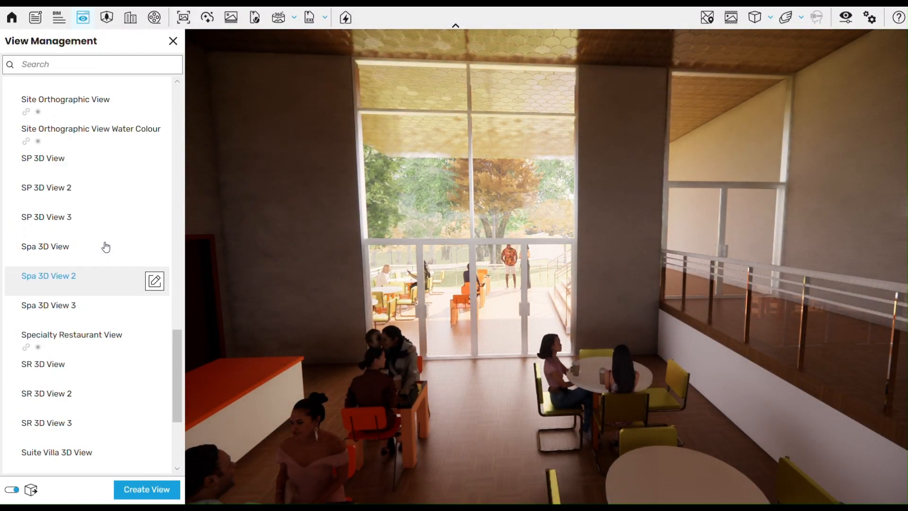
scroll(87, 306, up, 10)
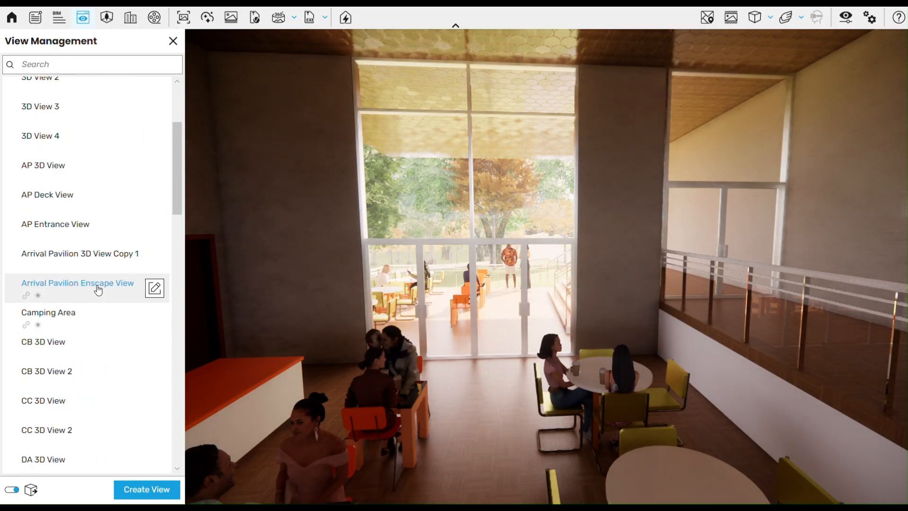
click(98, 286)
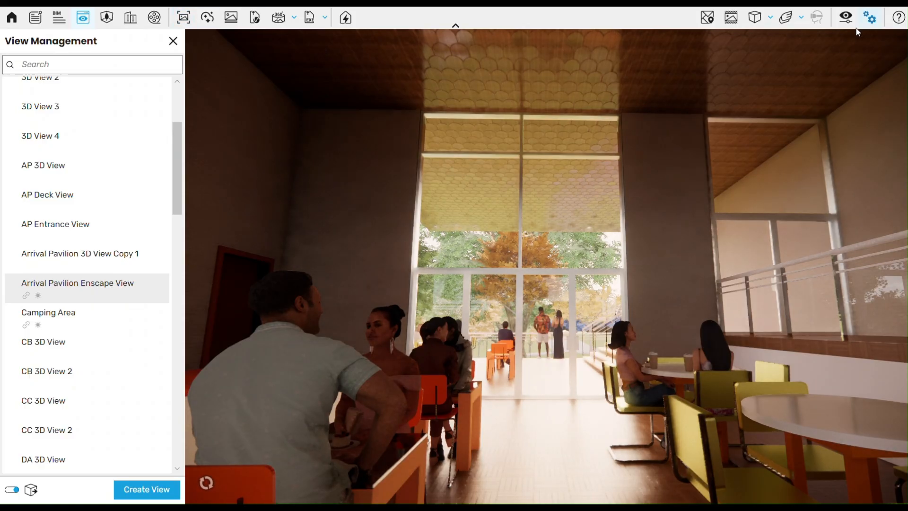
Capture a screenshot of the café interior render and browse to the Desktop as its save location
click(182, 15)
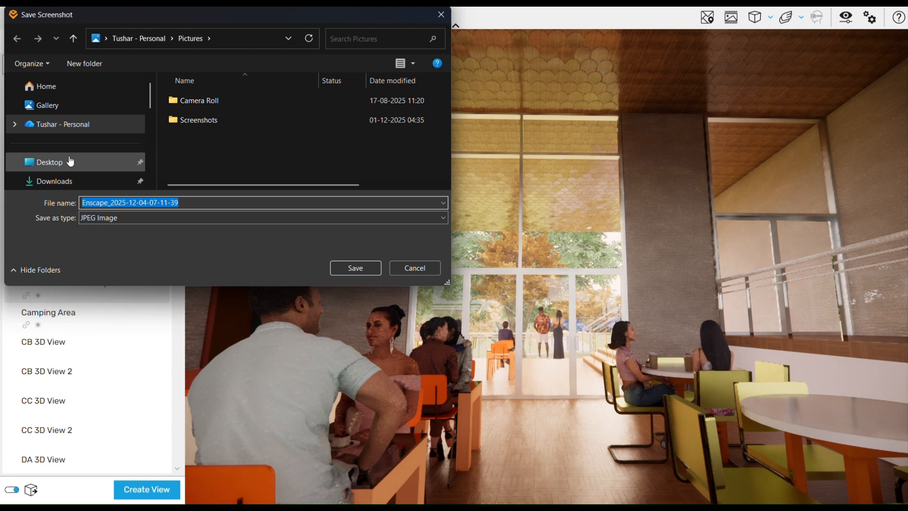
click(67, 161)
scroll(268, 137, down, 3)
scroll(263, 129, up, 6)
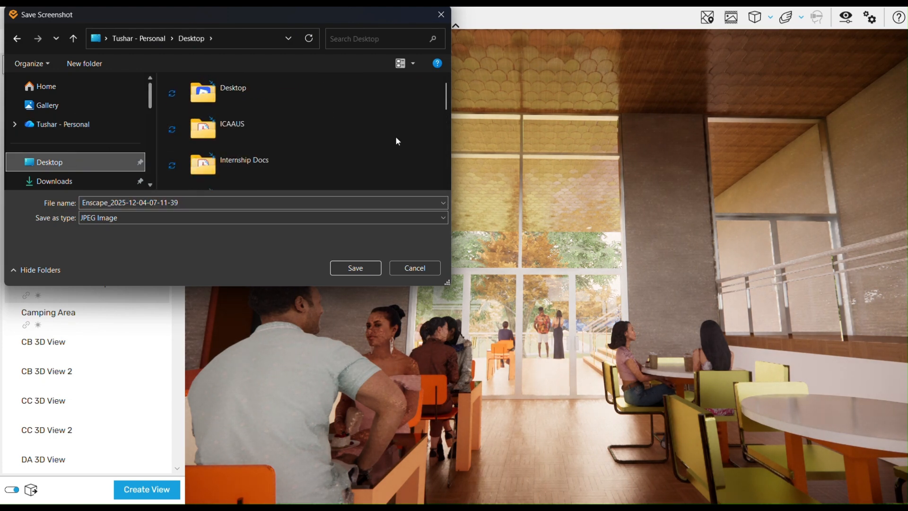
scroll(362, 133, down, 6)
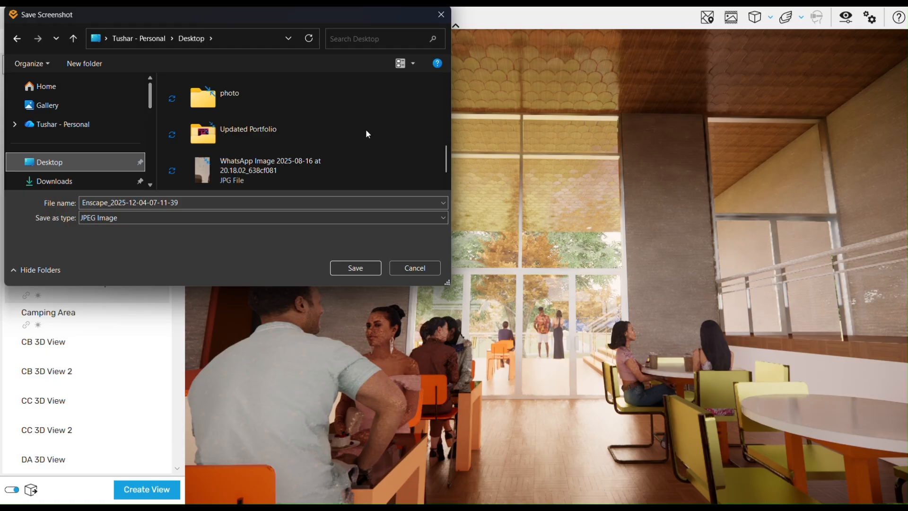
Create a folder named Enscape Test on the Desktop and open it as the screenshot's save location
right_click(367, 131)
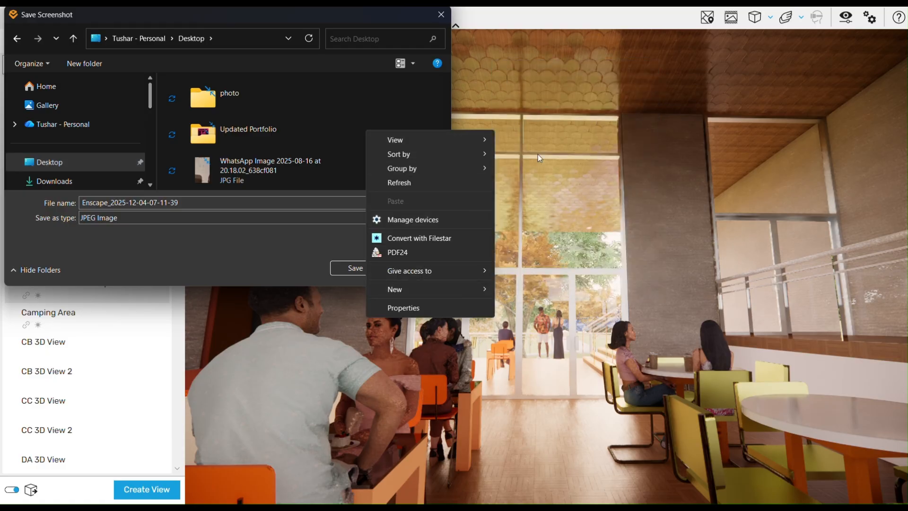
mouse_move(466, 294)
click(546, 71)
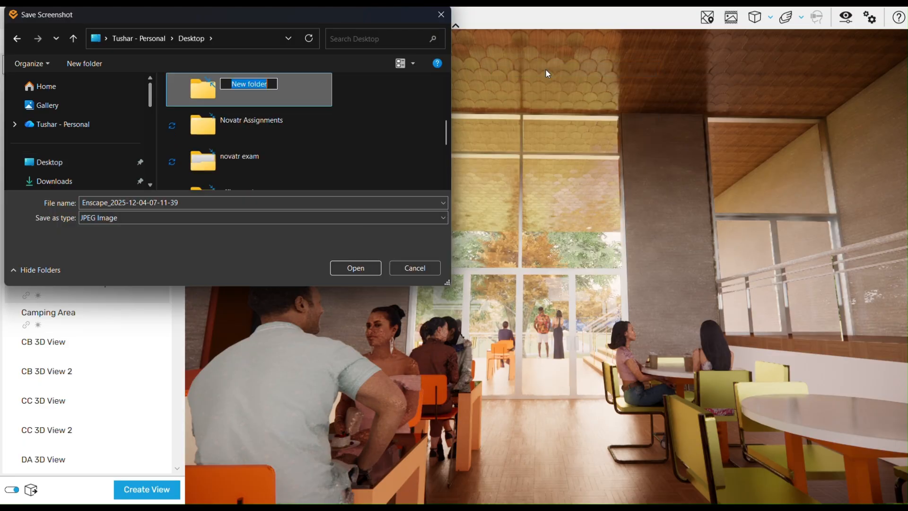
text(Enscape Test)
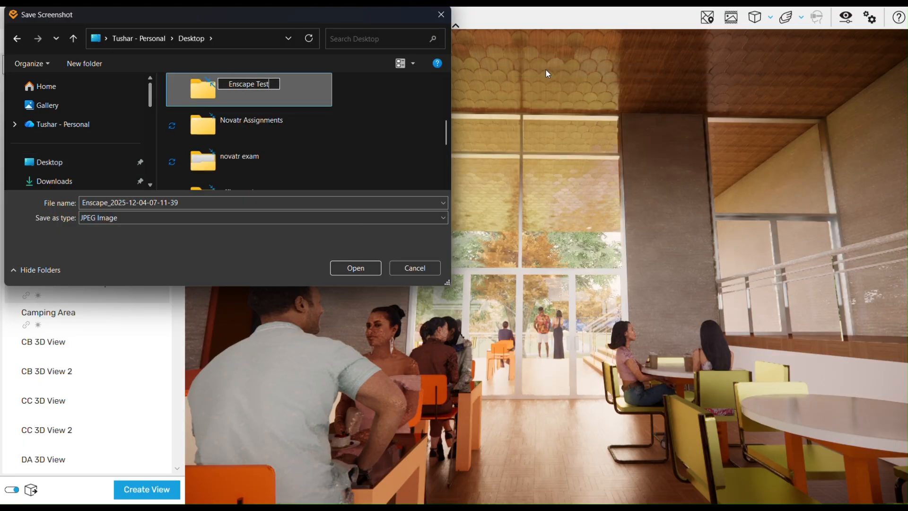
double_click(315, 85)
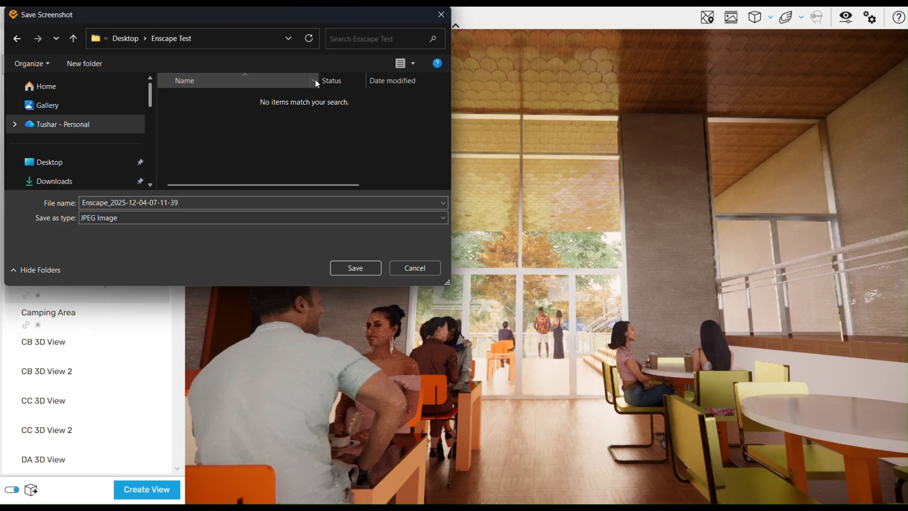
Name the café interior screenshot "test 1" and save it as a JPEG image
click(297, 202)
text(test 1)
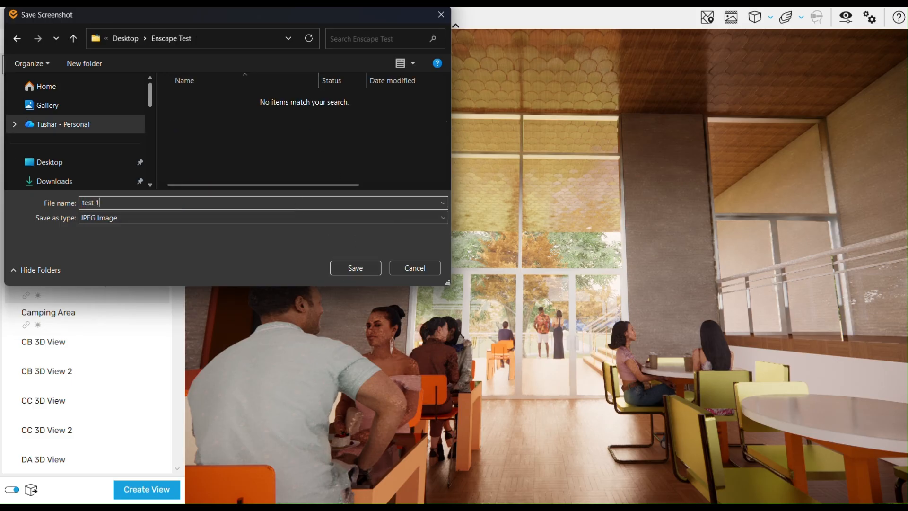
click(352, 268)
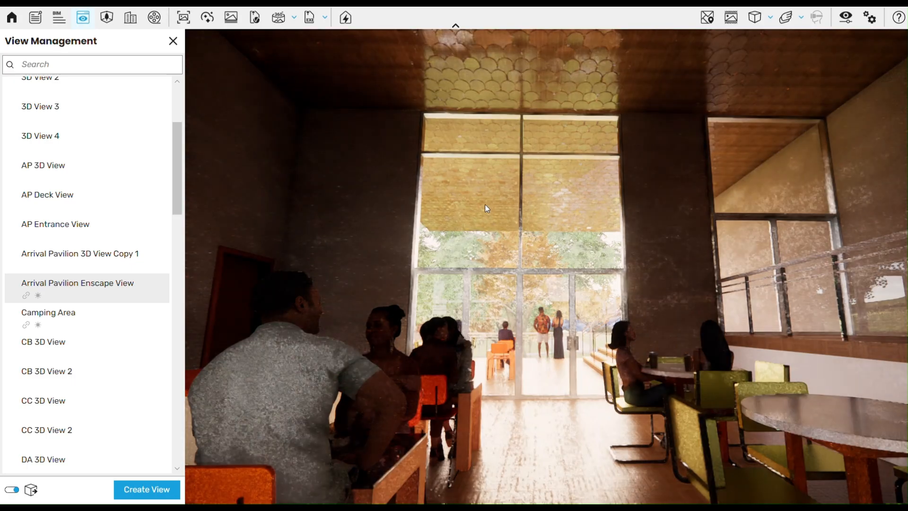
key(alt+Tab)
click(760, 240)
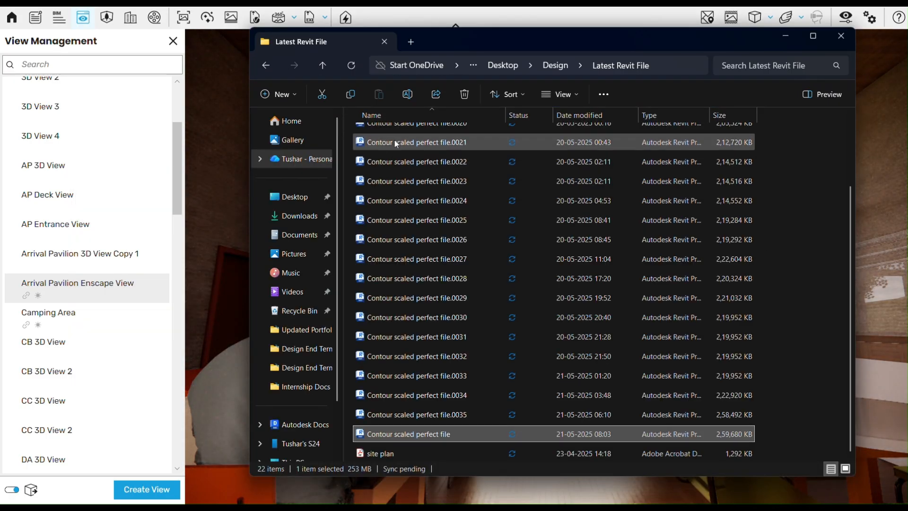
click(786, 36)
key(alt+Tab)
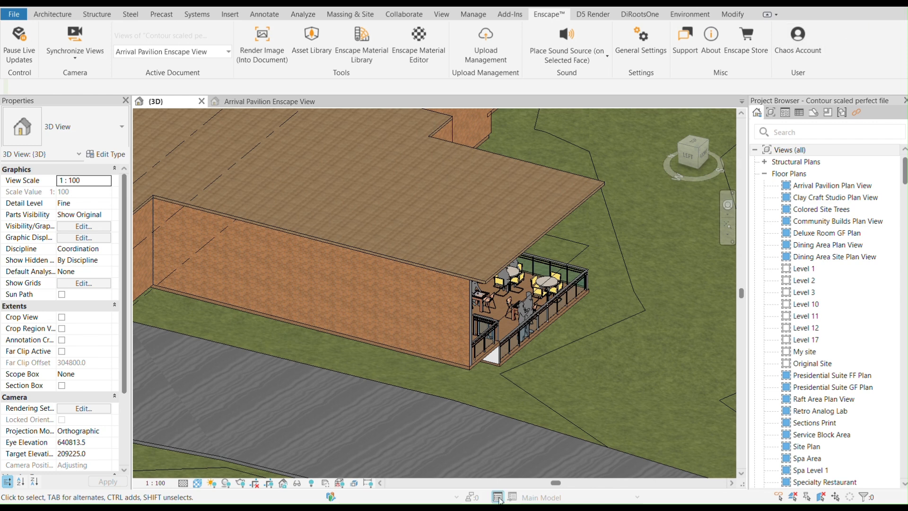
Search Windows for "ensca" and open the Enscape Test folder
key(super)
click(300, 485)
text(e)
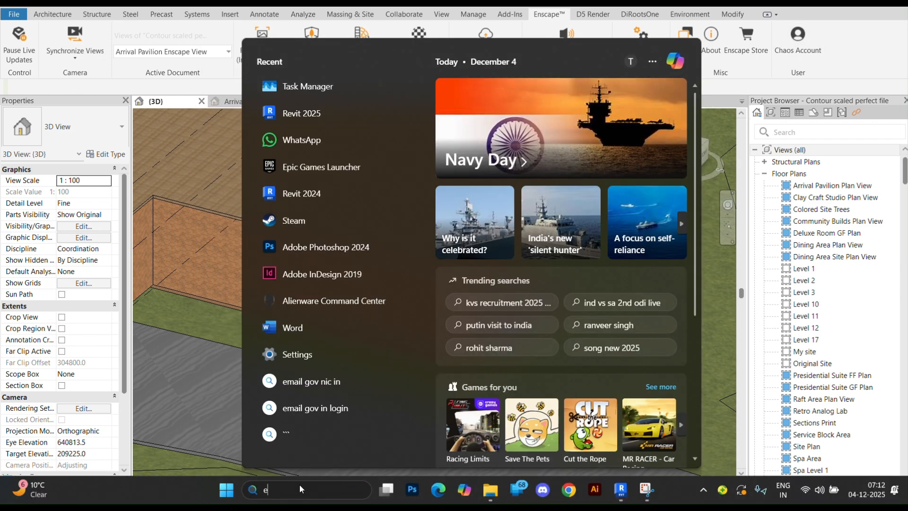
text(nsca)
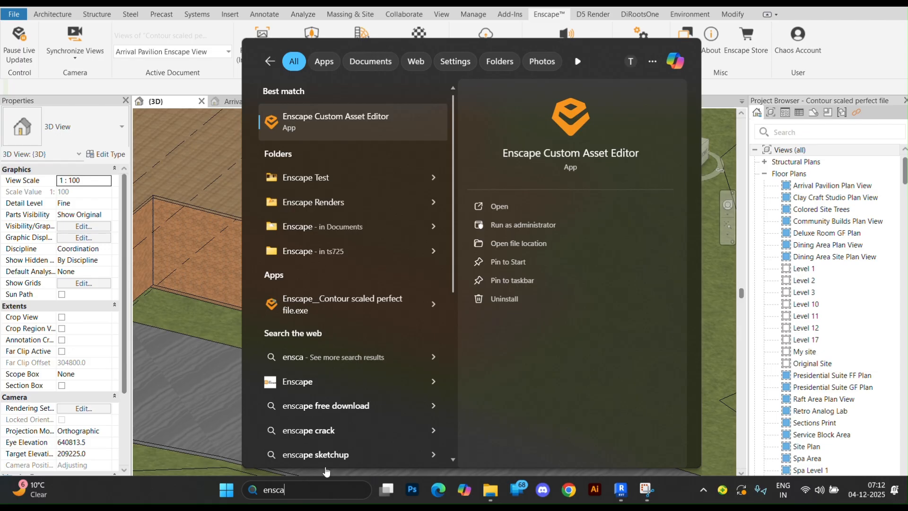
click(354, 180)
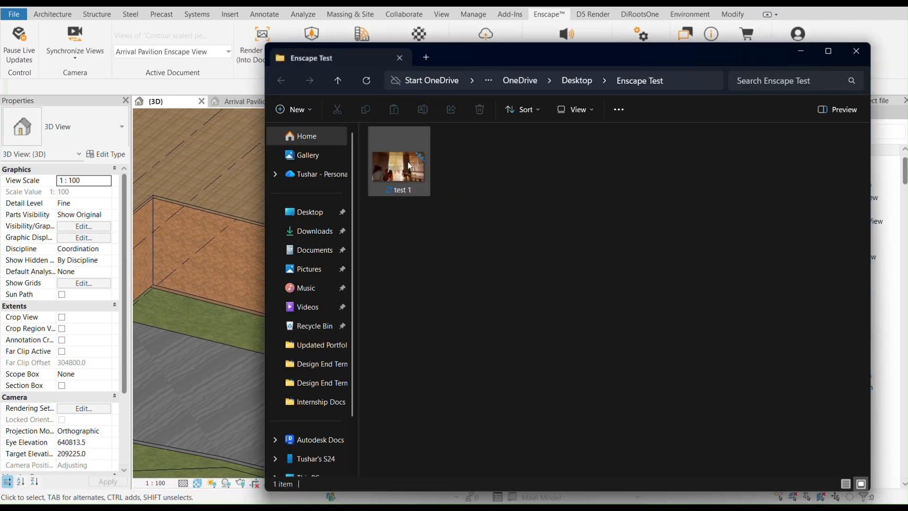
Open the test 1 image and maximize its viewer to inspect the exported café render
click(409, 166)
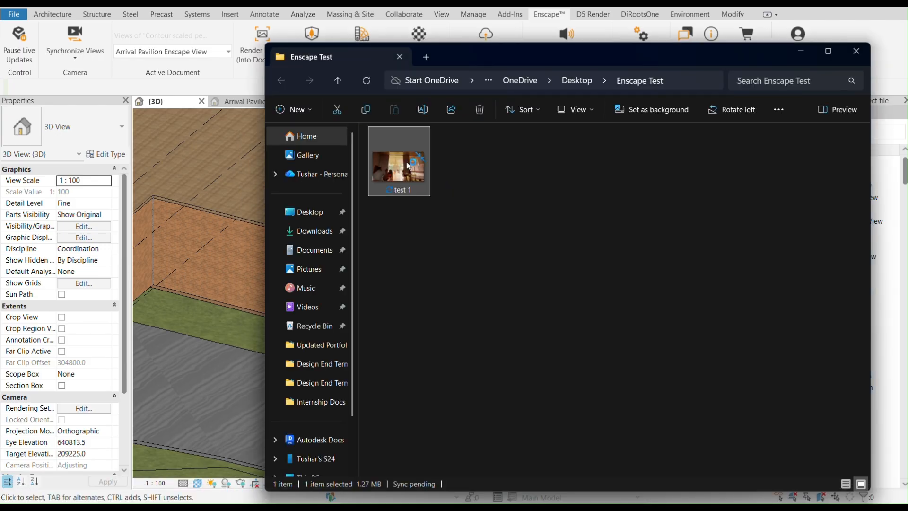
double_click(409, 166)
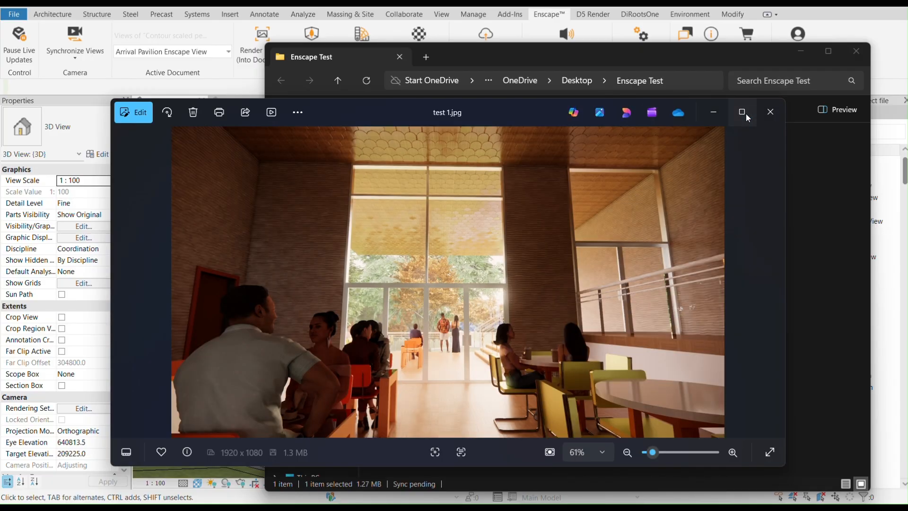
click(746, 114)
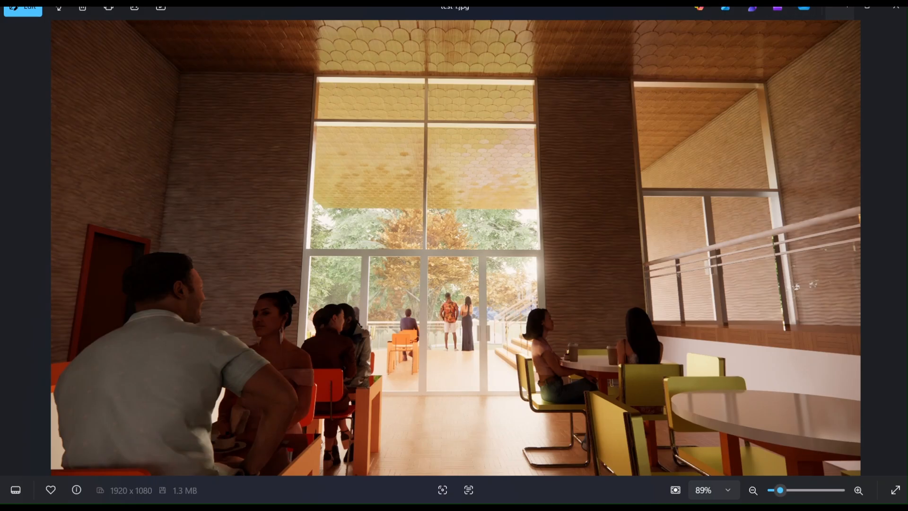
Minimize the image viewer and switch back to the Enscape render window
click(842, 7)
key(alt+Tab)
key(alt+Tab)
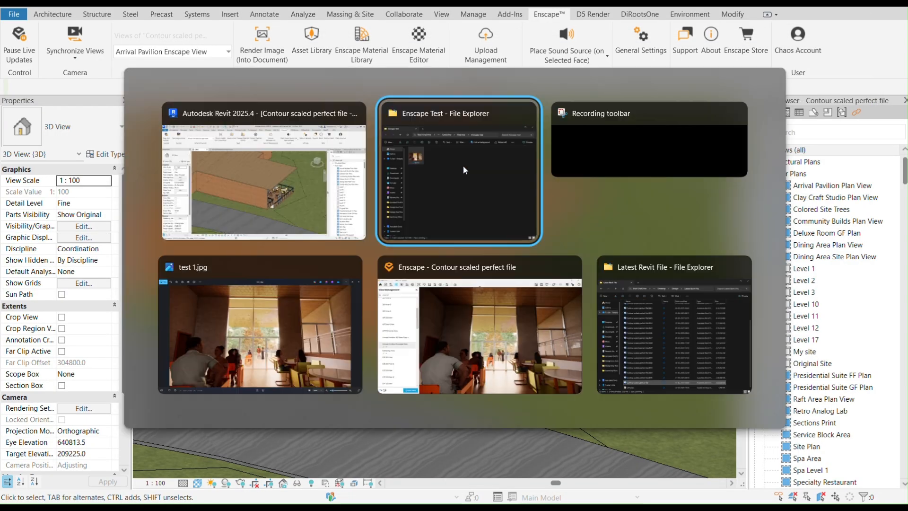
click(428, 331)
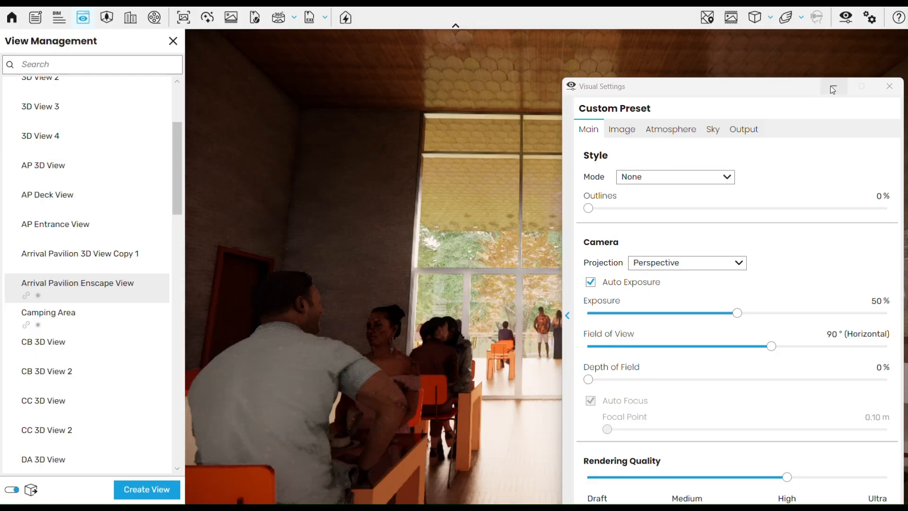
In Visual Settings, set Depth of Field to 10% and, with Auto Focus off, the Focal Point to 67.86 m
drag(792, 90, 714, 79)
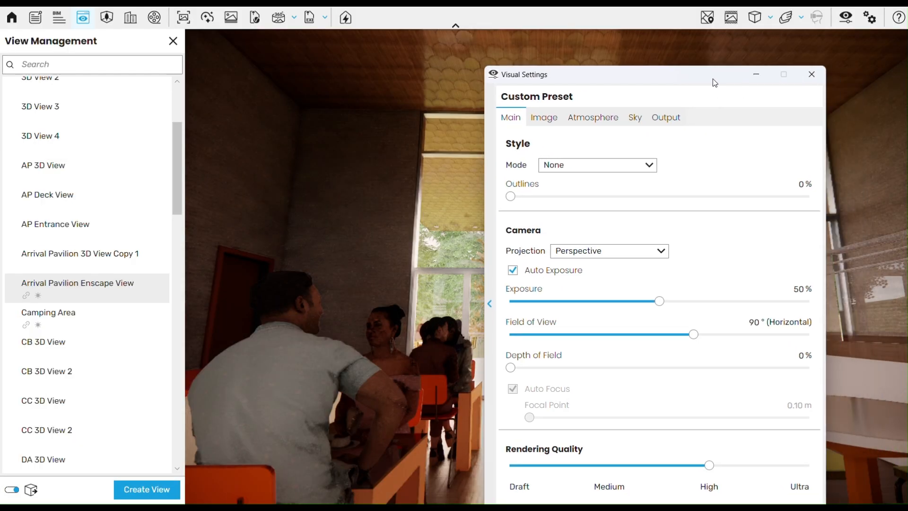
click(753, 71)
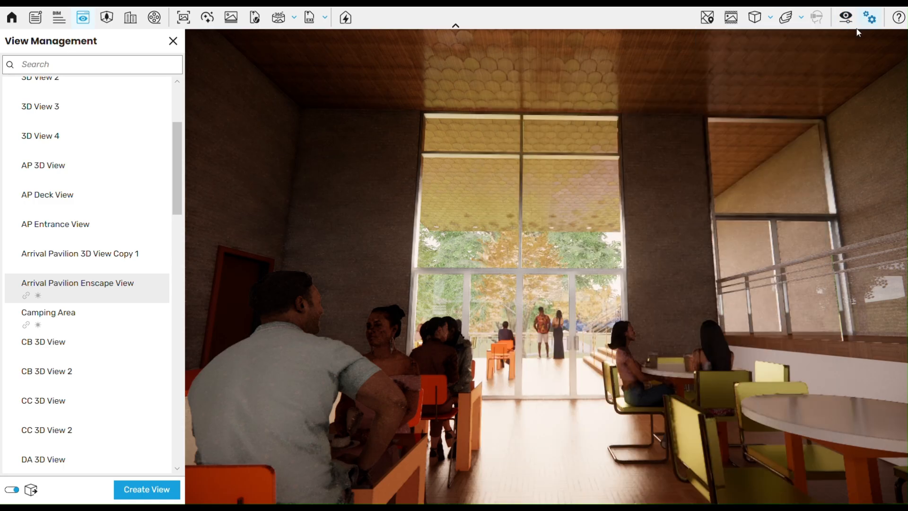
click(846, 17)
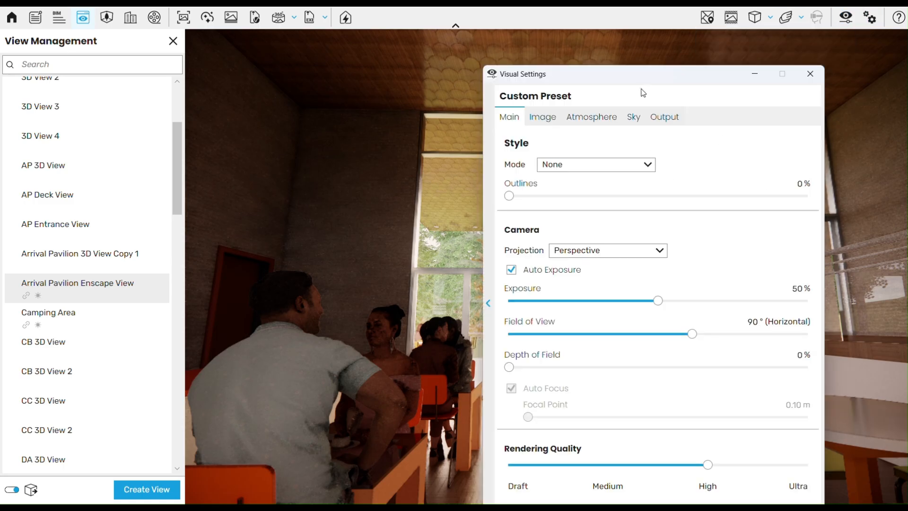
drag(638, 75, 167, 39)
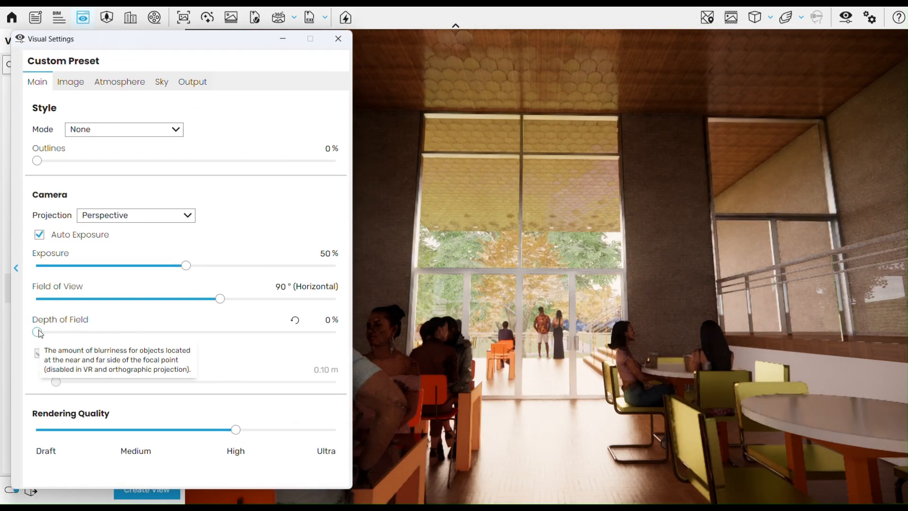
drag(37, 332, 68, 338)
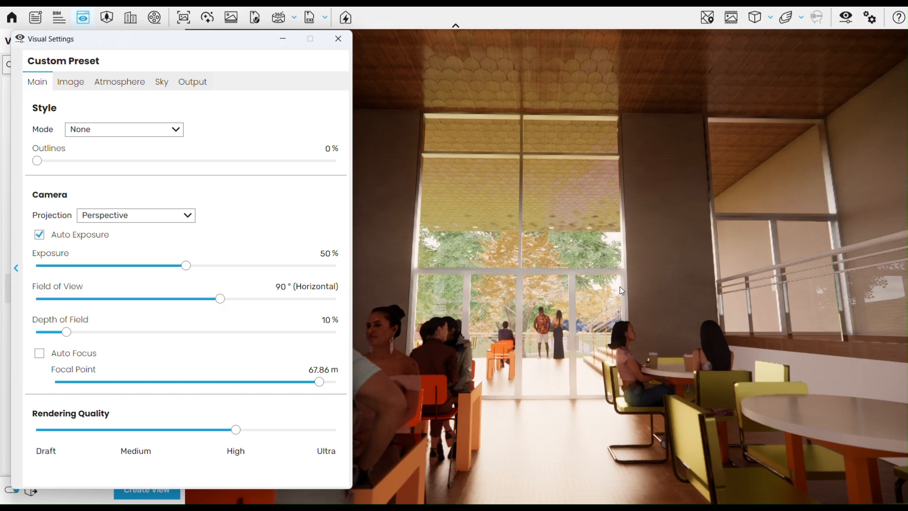
click(40, 354)
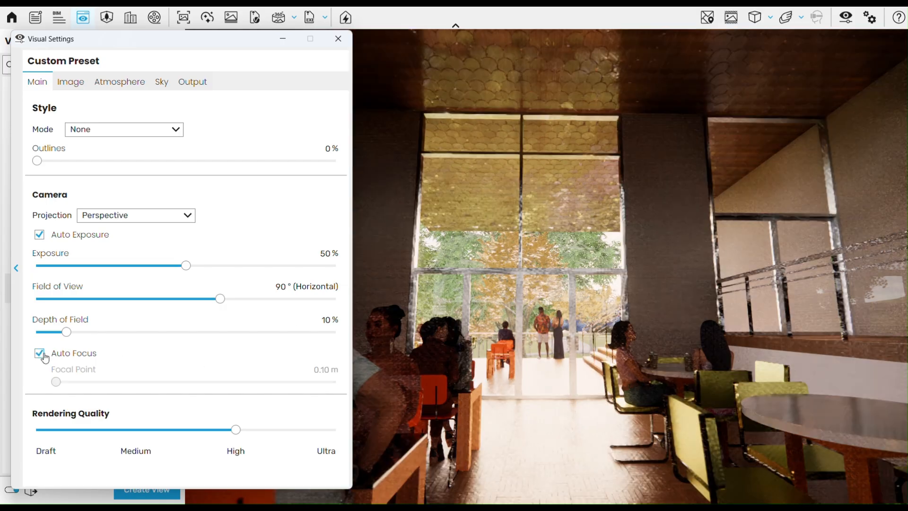
click(40, 354)
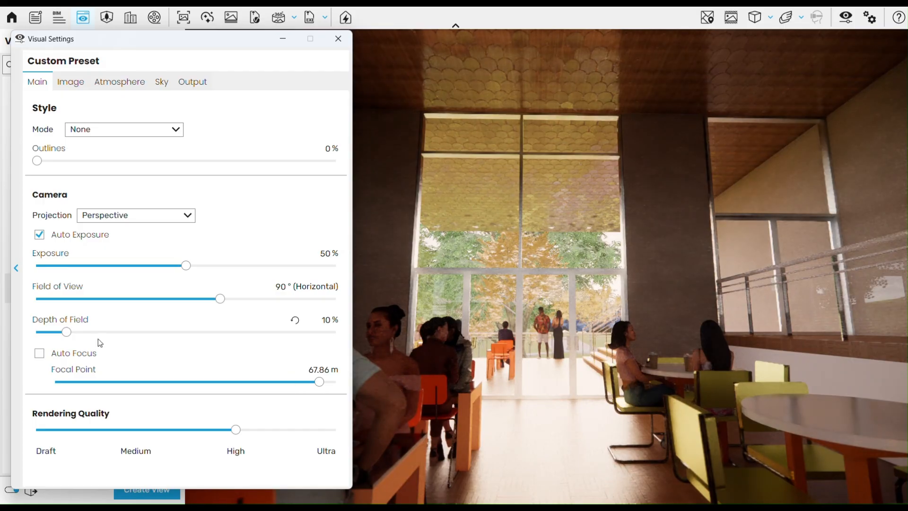
Try Depth of Field at 26%, move the Focal Point to 1.86 m, and reduce Depth of Field to 13%, checking the blur in the render
drag(67, 332, 115, 337)
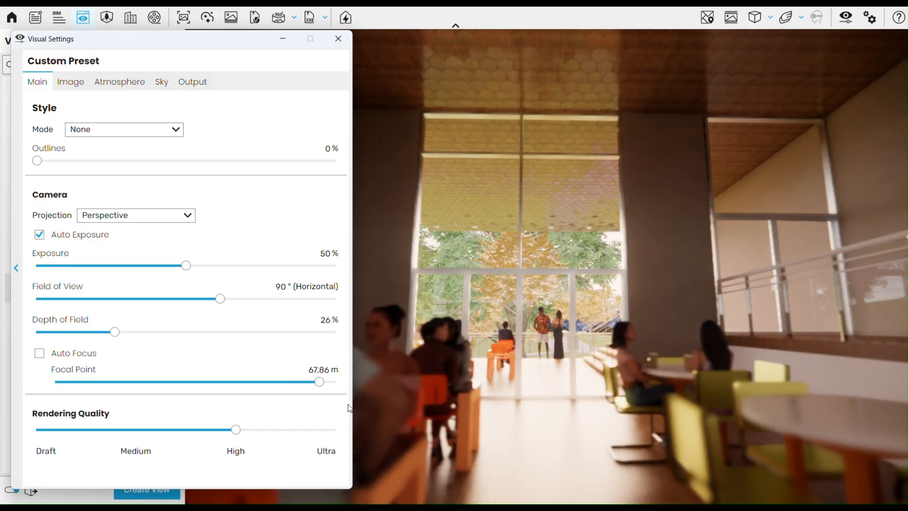
drag(318, 383, 174, 391)
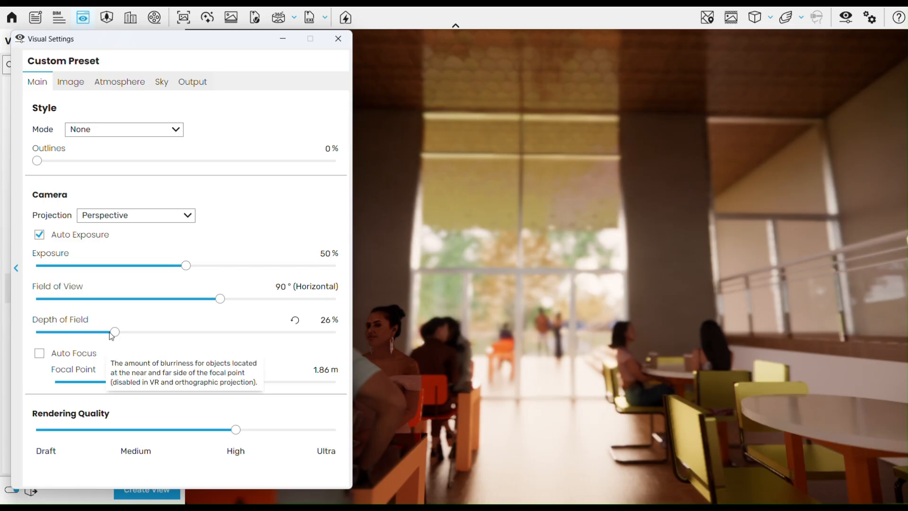
drag(115, 332, 78, 334)
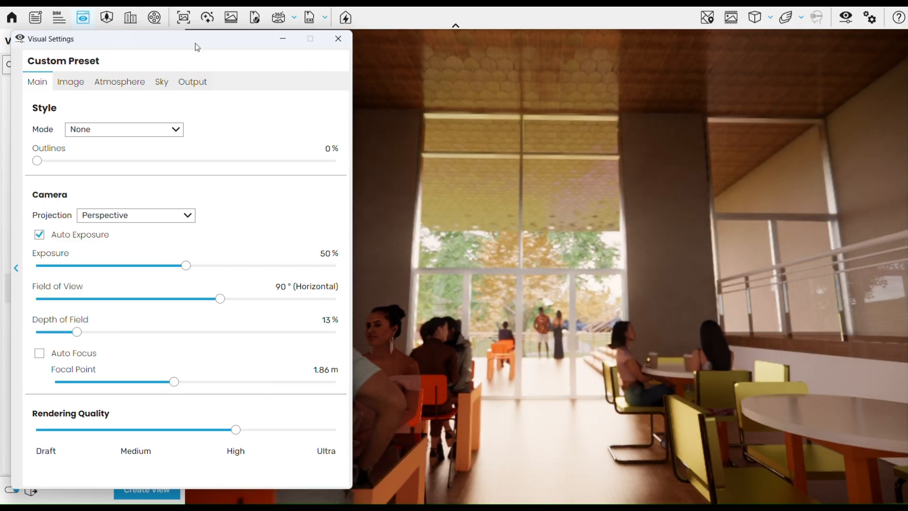
drag(197, 47, 904, 123)
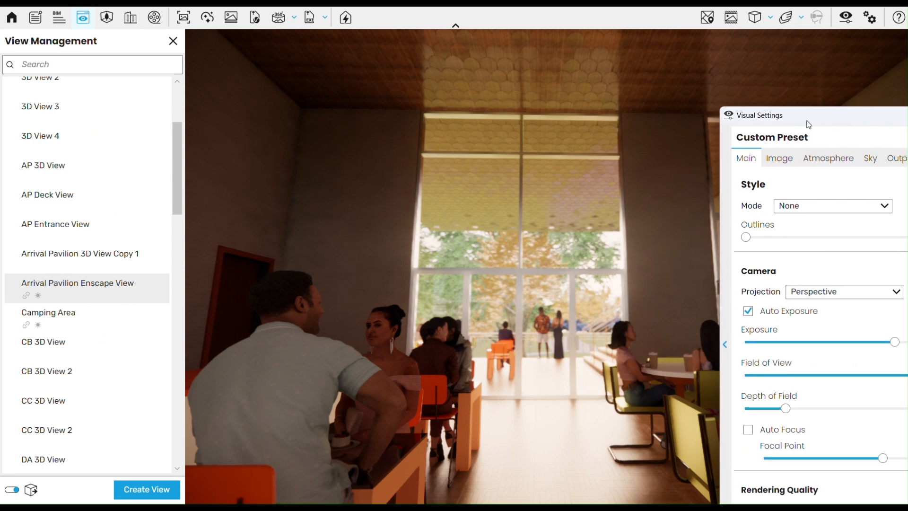
drag(809, 124, 452, 47)
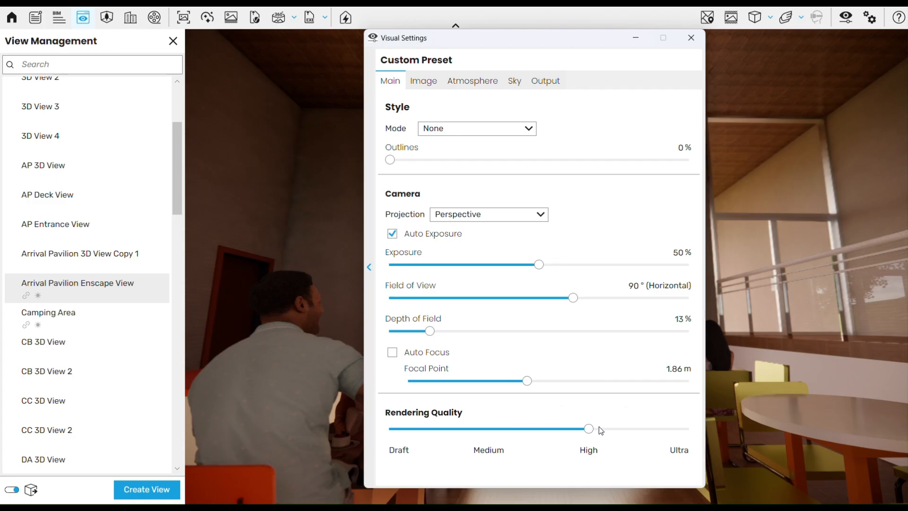
Review the image correction settings and set the output resolution to Ultra HD
click(426, 80)
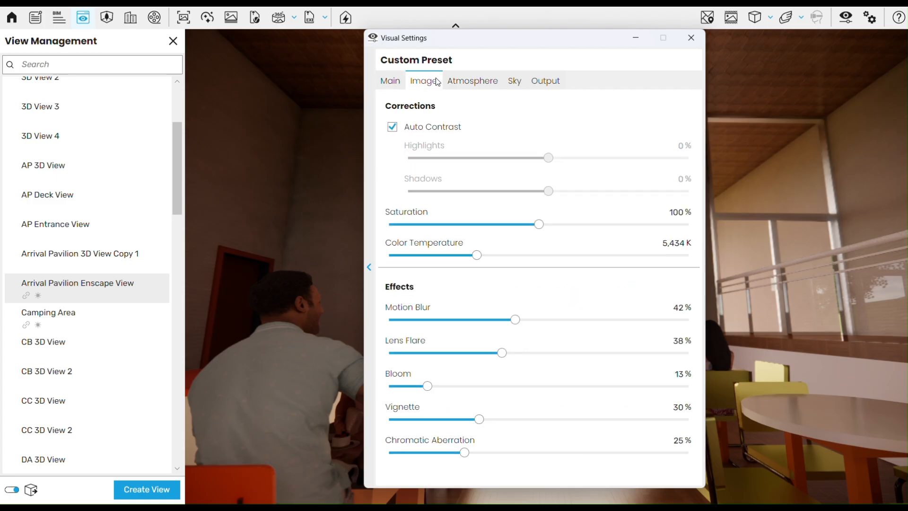
click(539, 87)
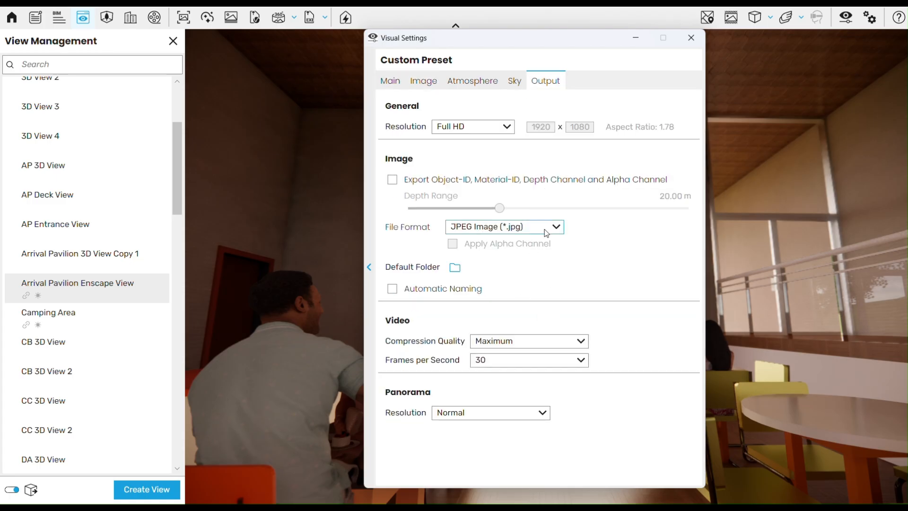
drag(505, 46, 547, 67)
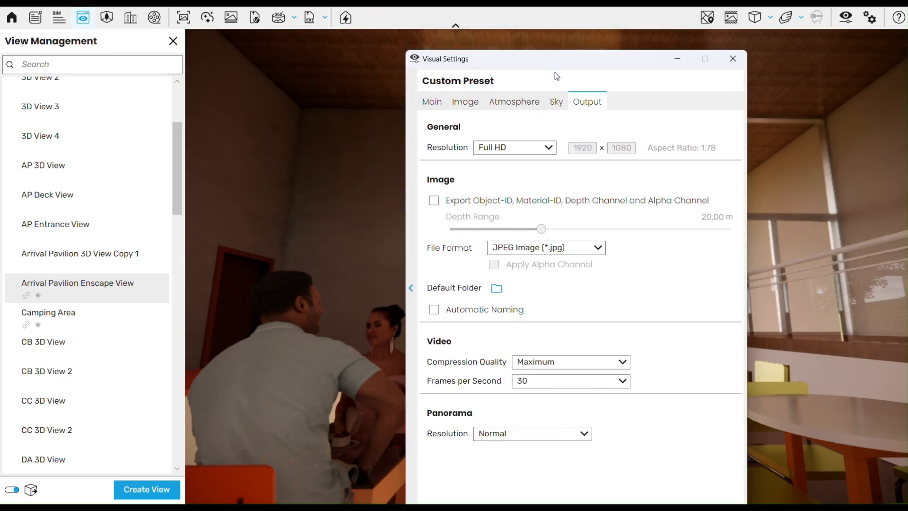
click(520, 149)
click(528, 212)
Set the exported image file format to Portable Network Graphics (*.png)
click(513, 249)
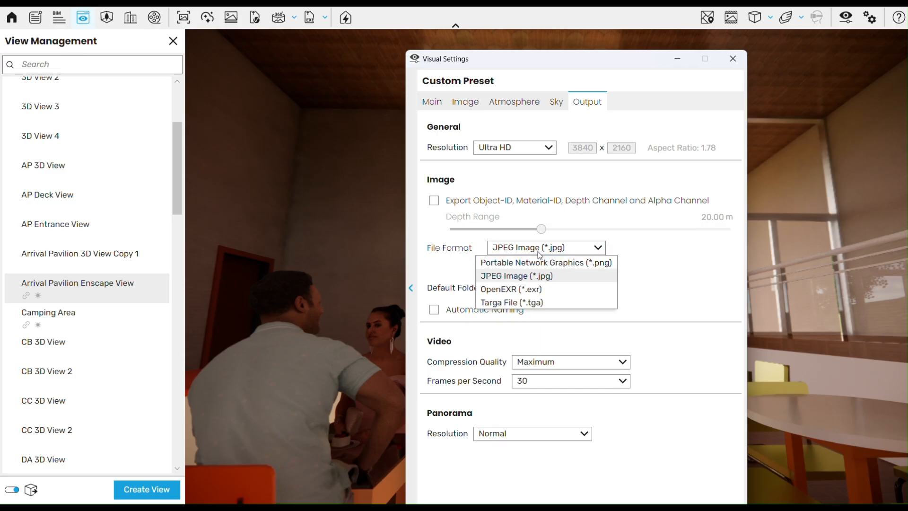
click(545, 264)
click(543, 250)
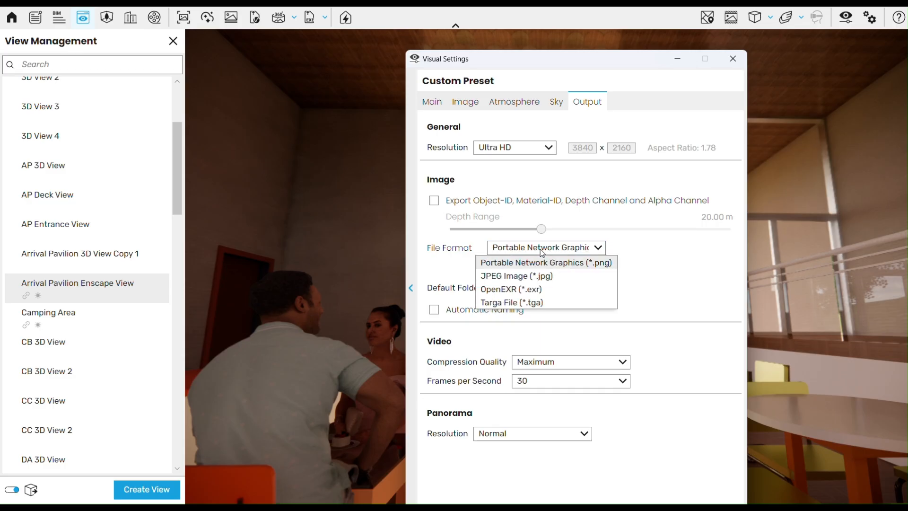
click(542, 252)
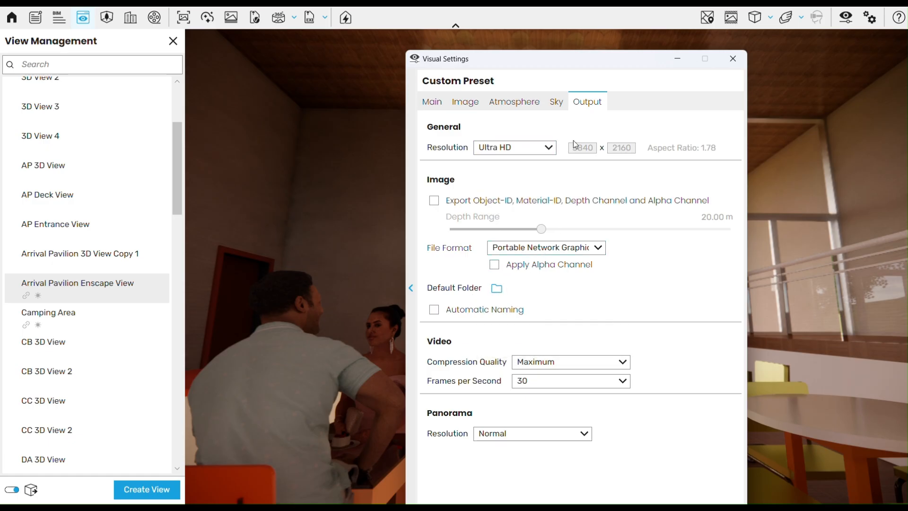
Set the default output folder to Enscape Test on the Desktop and review the video compression quality options, keeping Maximum
click(495, 289)
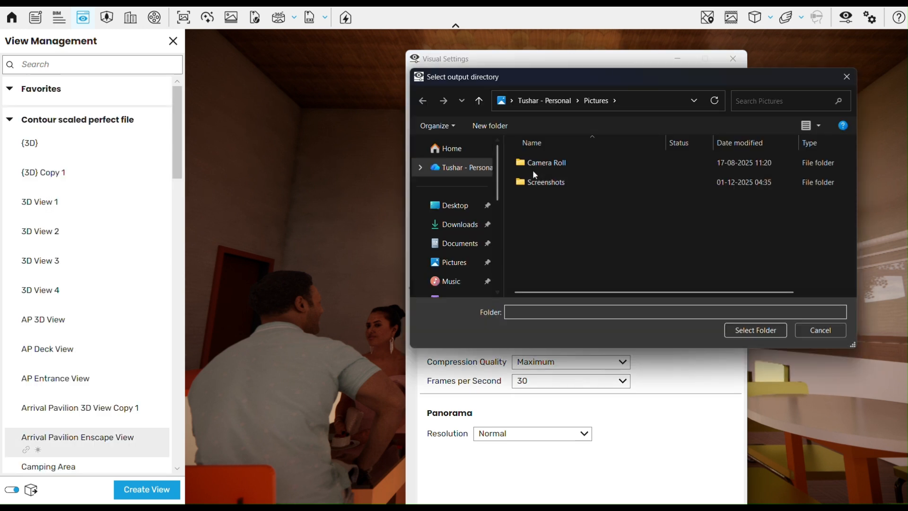
click(458, 205)
scroll(619, 251, down, 5)
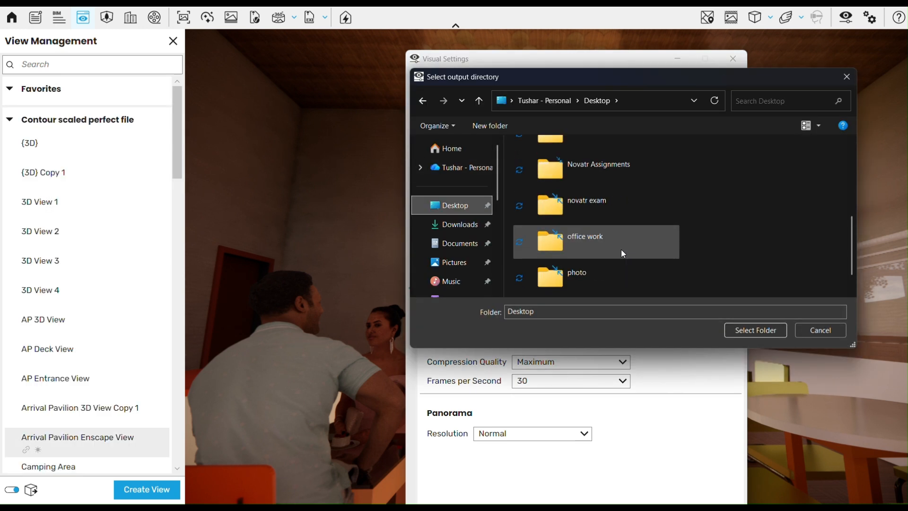
scroll(617, 245, up, 6)
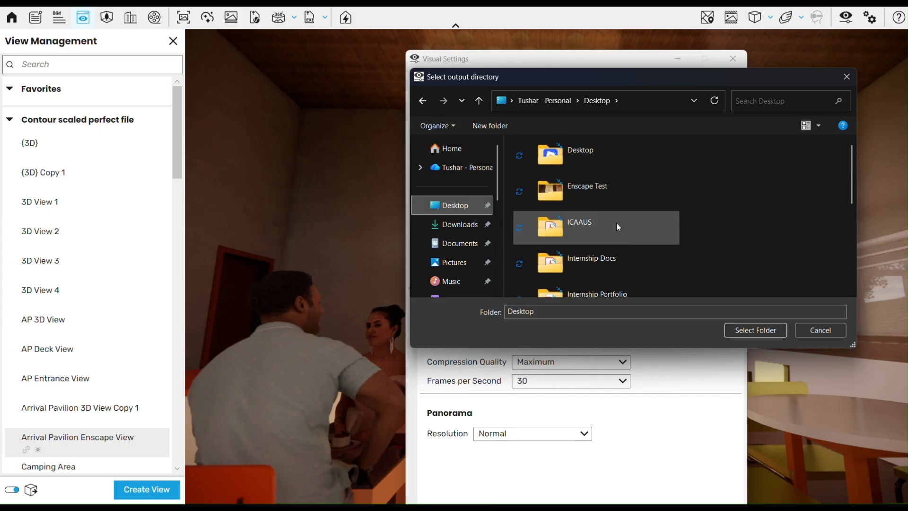
double_click(606, 186)
click(756, 331)
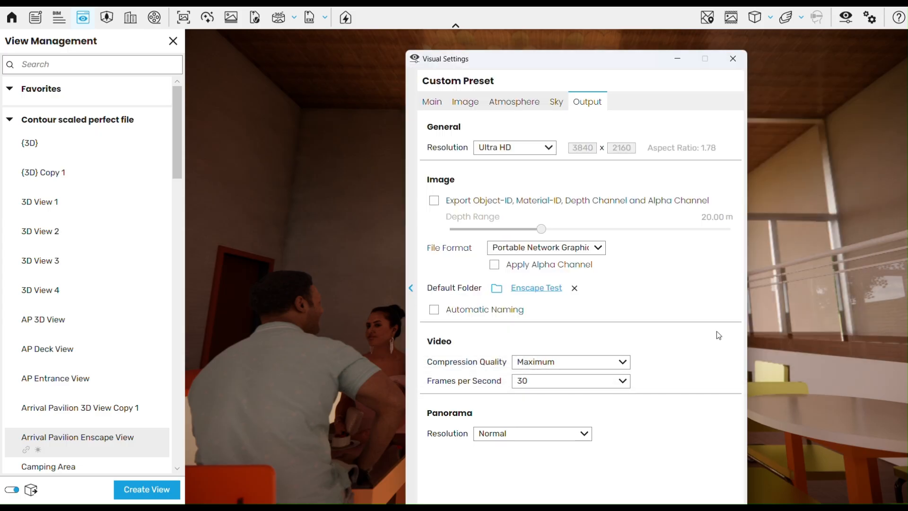
click(566, 360)
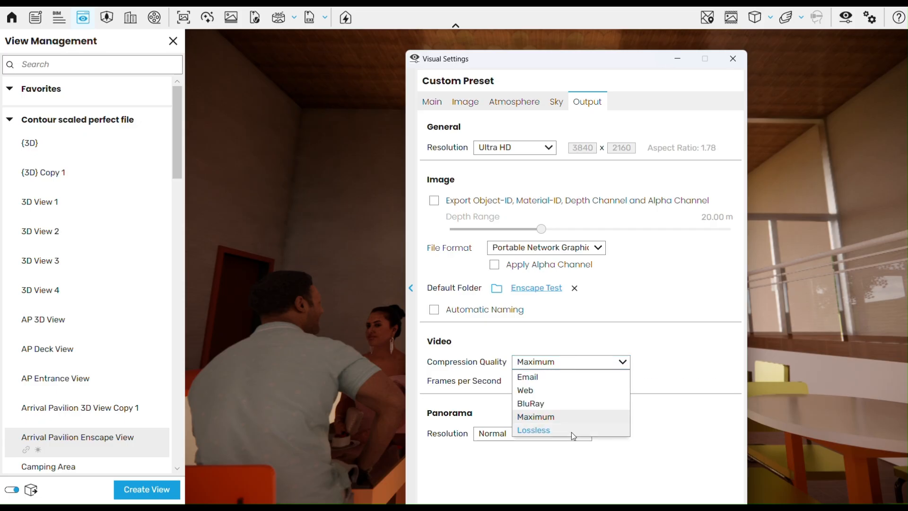
click(566, 362)
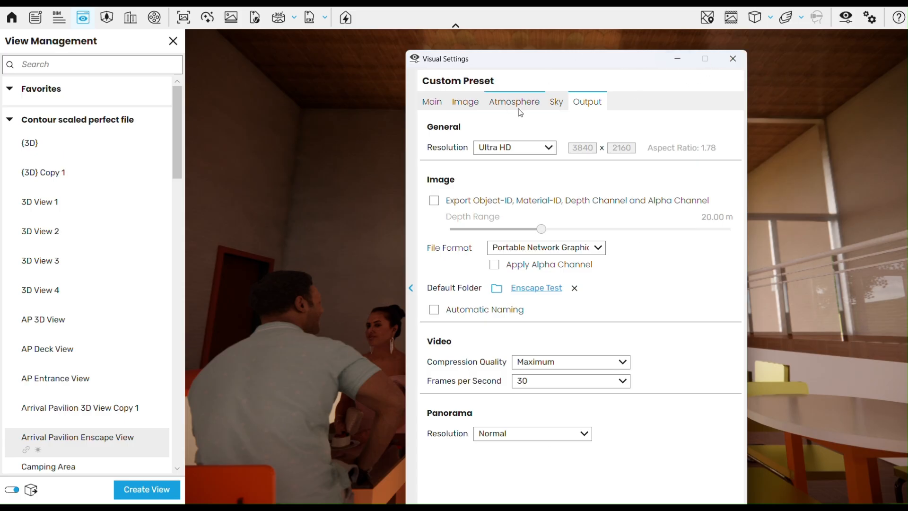
In the sky settings, set the cloud Density to 23% and Variety to 60%, and review the horizon sources, keeping Mountains
click(556, 105)
drag(562, 63, 192, 47)
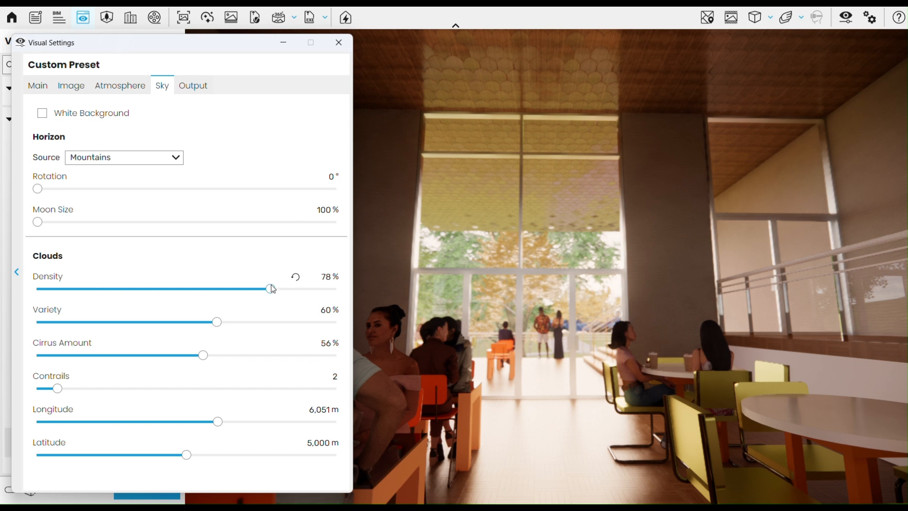
drag(271, 288, 116, 303)
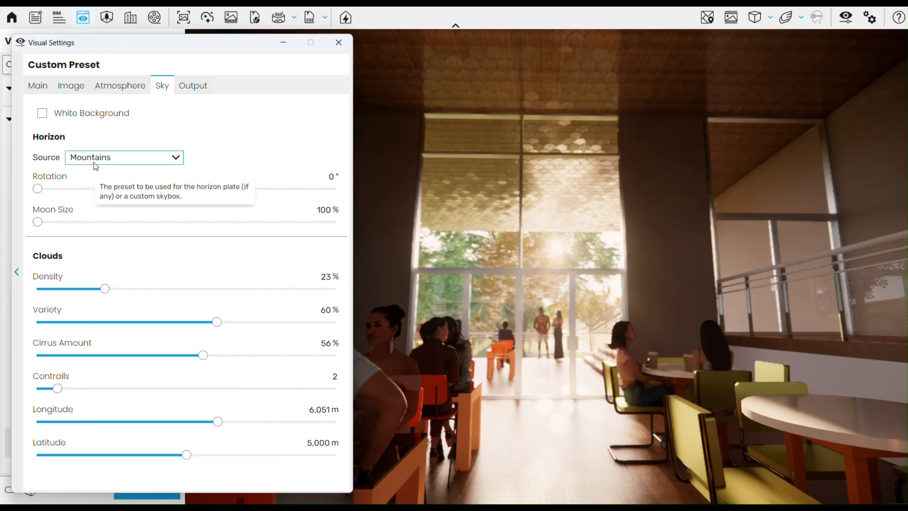
mouse_move(218, 328)
mouse_down()
mouse_move(232, 328)
mouse_move(217, 331)
mouse_up()
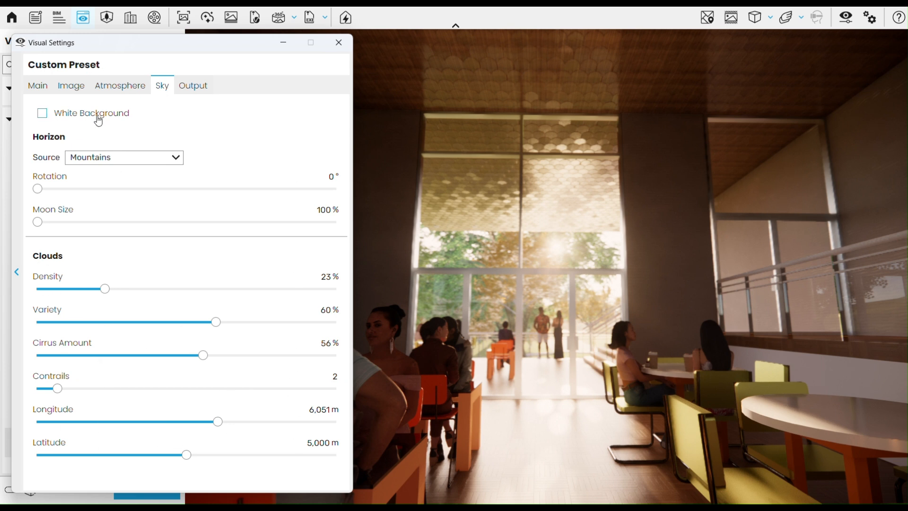
click(148, 159)
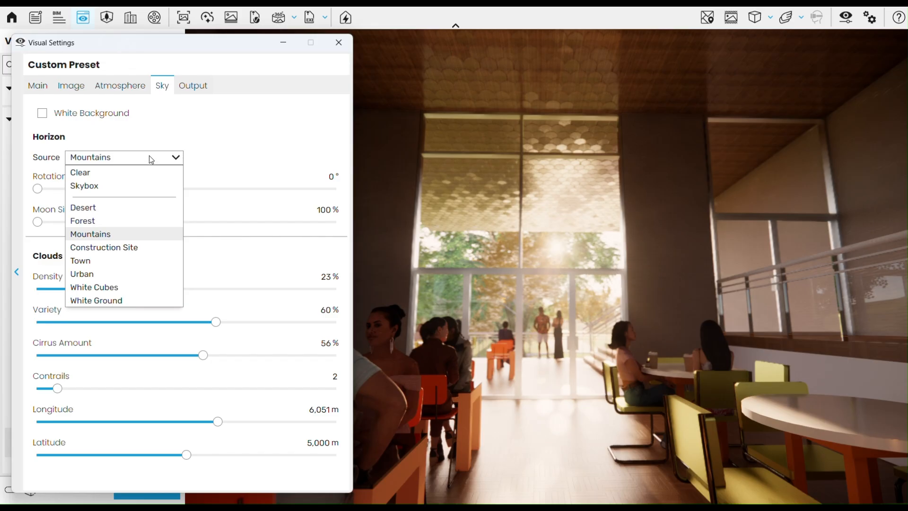
click(150, 156)
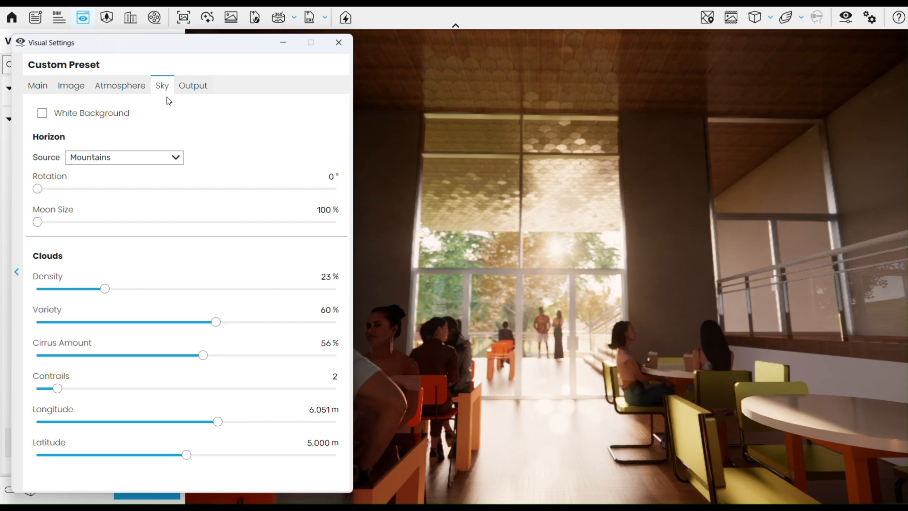
In the atmosphere settings, try fog Intensity at 64%, 14% and 75% and fog Height at 16 m and 502 m
click(136, 86)
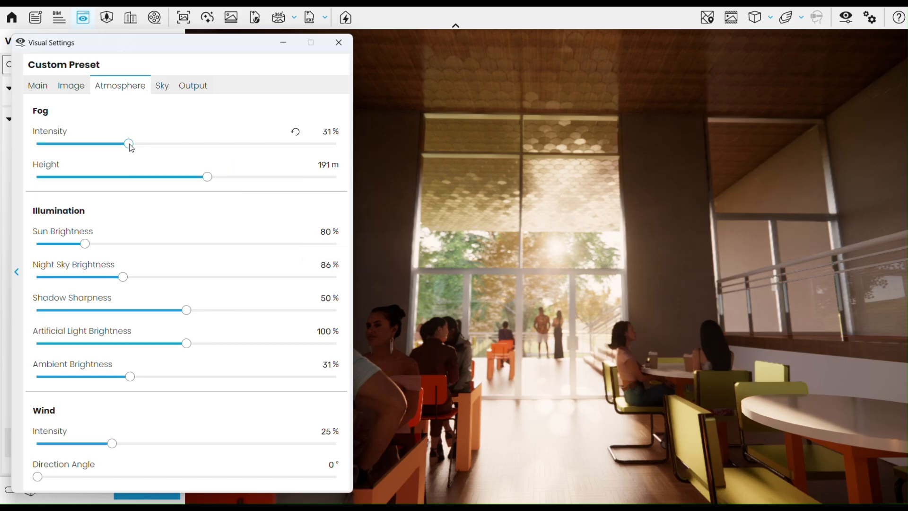
drag(128, 144, 229, 152)
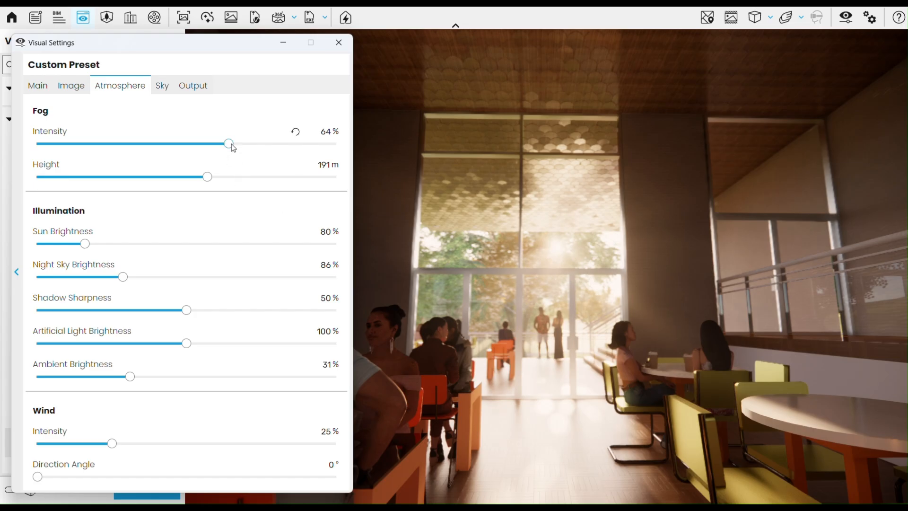
drag(231, 145, 78, 145)
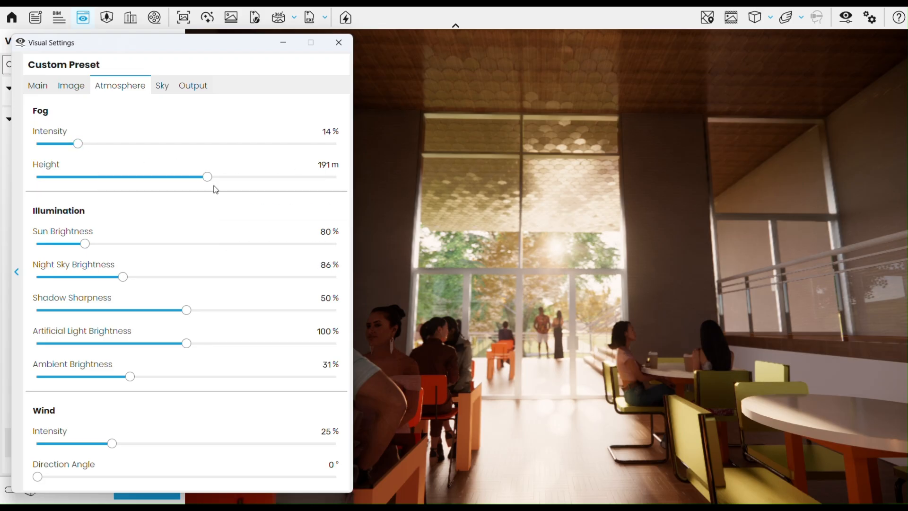
drag(208, 177, 126, 187)
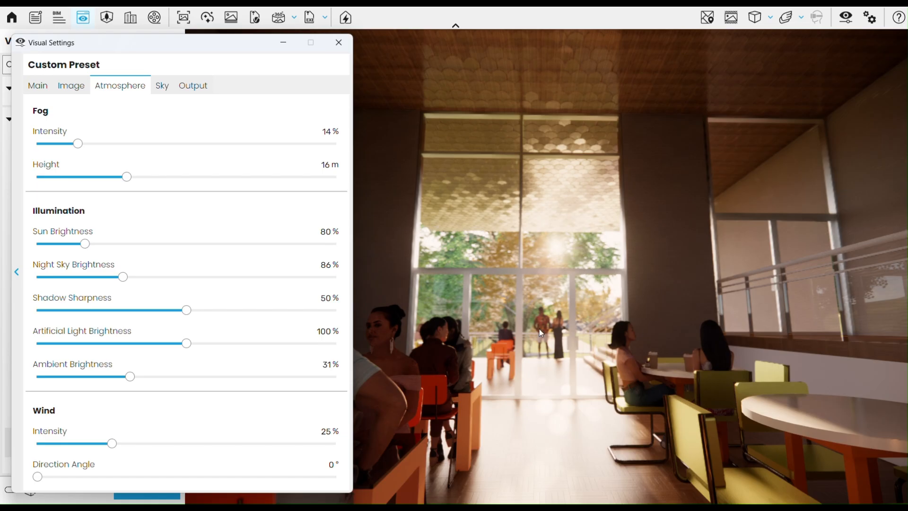
drag(126, 183, 238, 184)
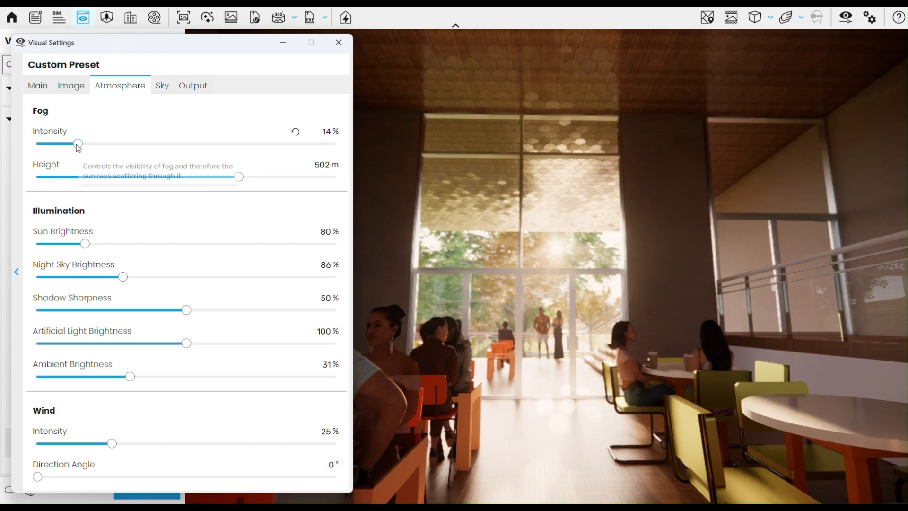
drag(78, 144, 260, 150)
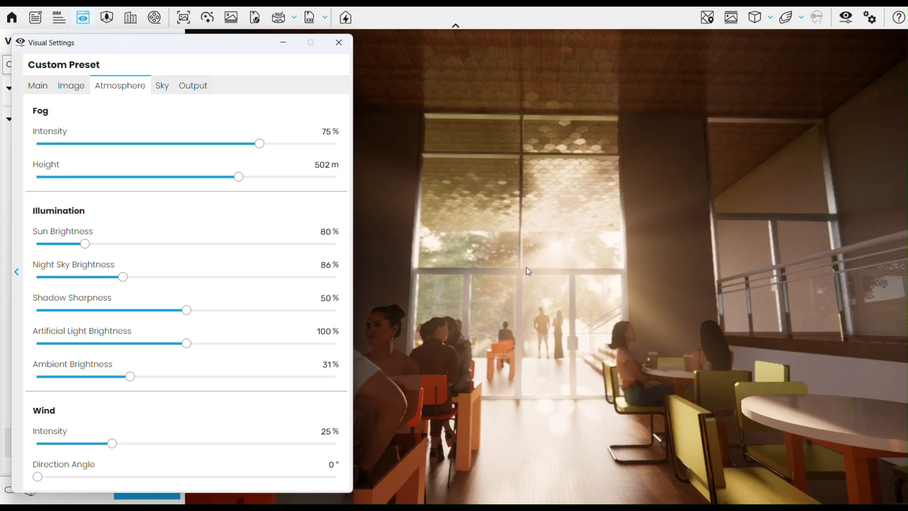
Set the fog Intensity to 19% and the fog Height to 193 m
drag(226, 49, 252, 41)
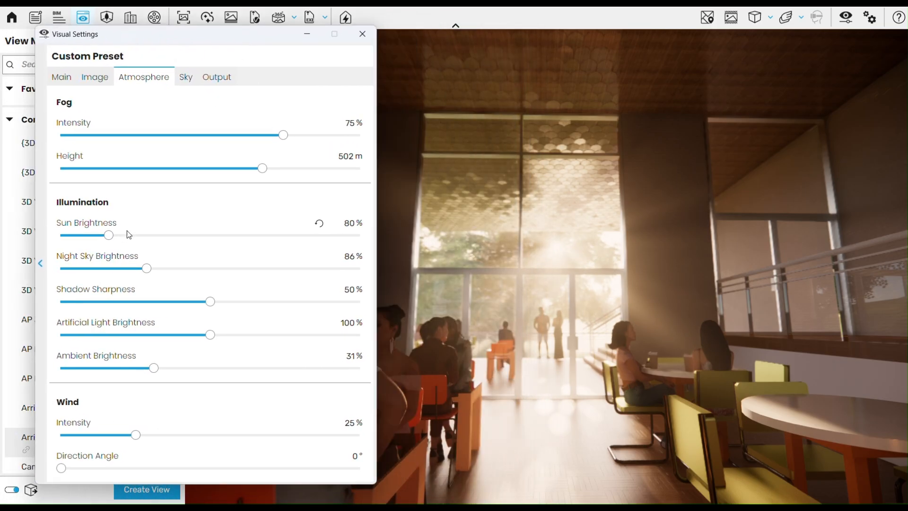
drag(288, 138, 118, 167)
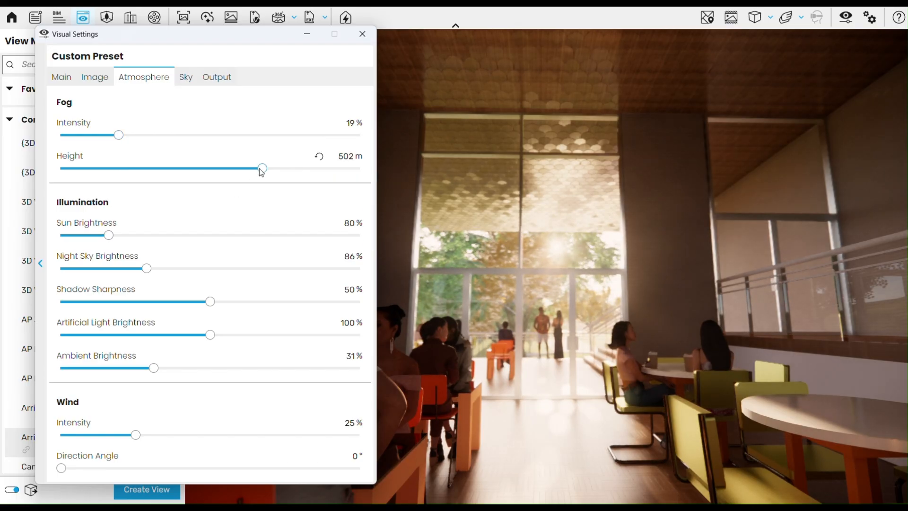
drag(261, 172, 235, 188)
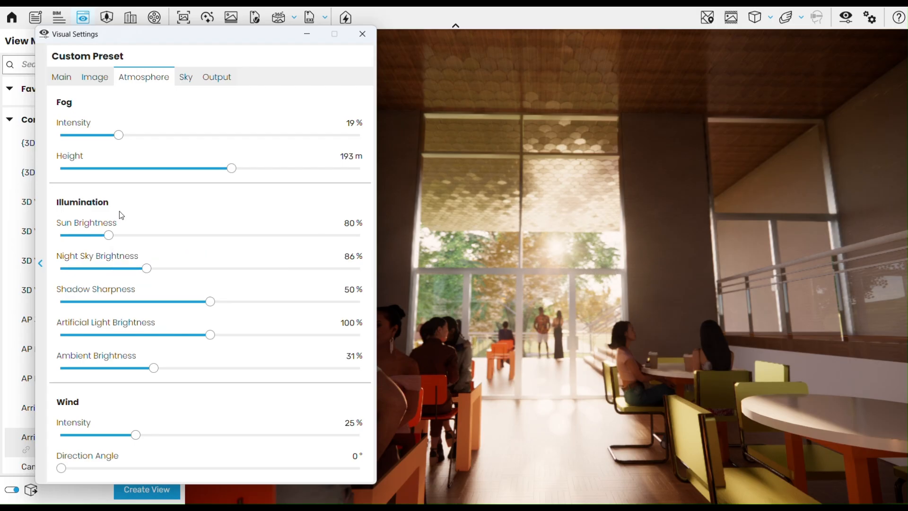
Set the illumination to Sun Brightness 76%, Ambient Brightness 26% and Artificial Light Brightness 91%
mouse_move(111, 235)
mouse_down()
mouse_move(283, 235)
mouse_move(107, 236)
mouse_up()
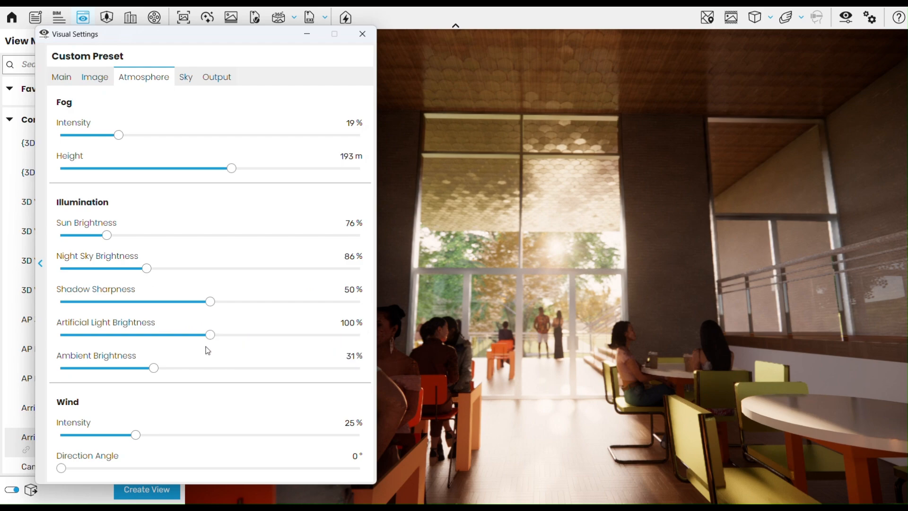
mouse_move(155, 369)
mouse_down()
mouse_move(288, 373)
mouse_move(138, 368)
mouse_up()
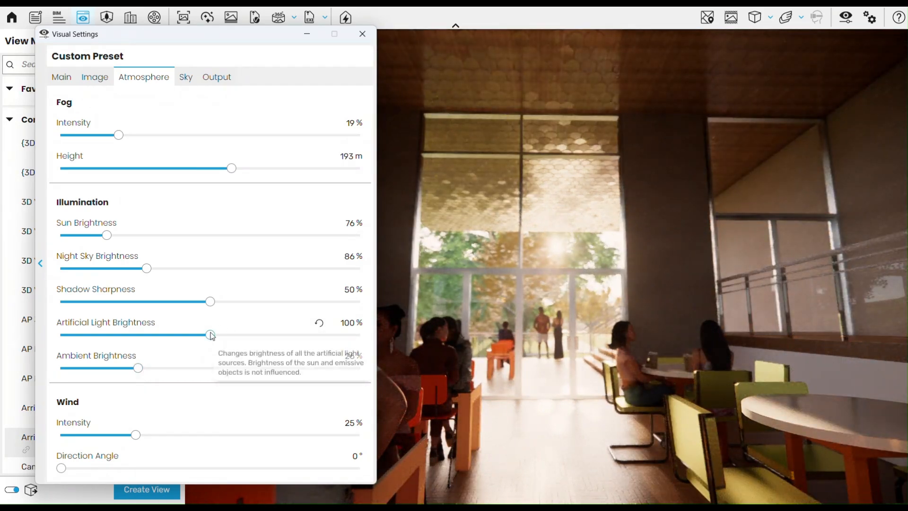
mouse_move(210, 334)
mouse_down()
mouse_move(266, 339)
mouse_move(199, 346)
mouse_up()
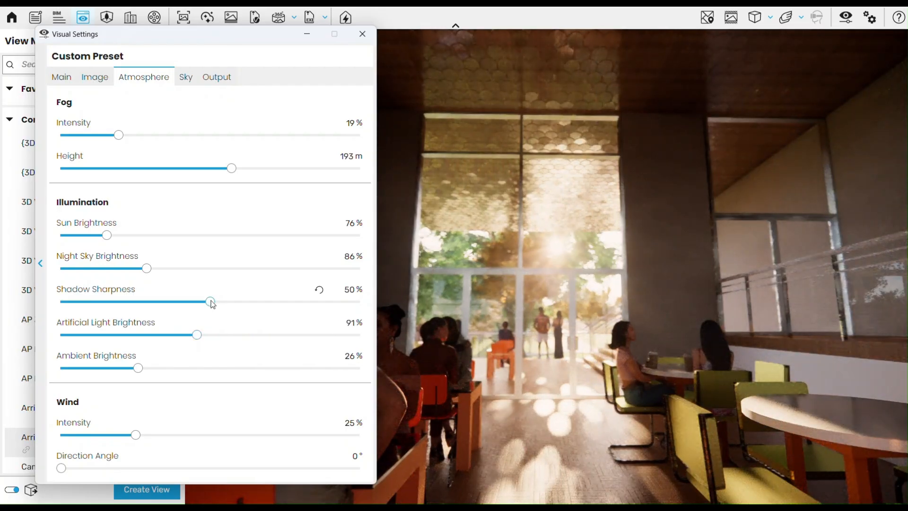
Compare Shadow Sharpness at 0% and 100% in the render, and set it to 36%
drag(211, 301, 61, 320)
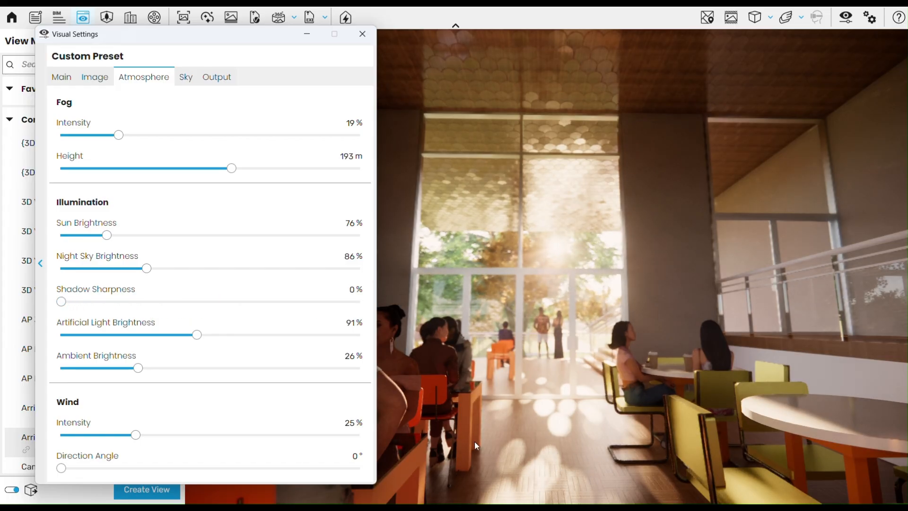
drag(62, 302, 403, 318)
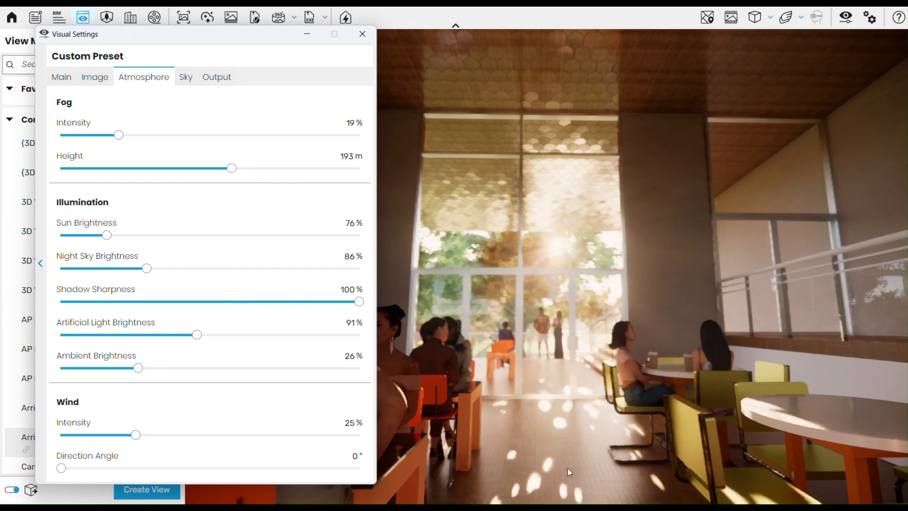
drag(338, 304, 167, 308)
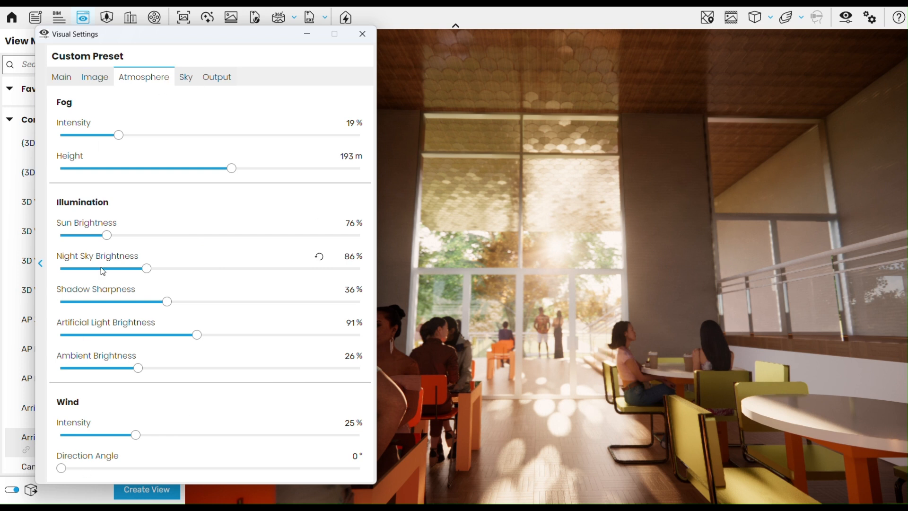
In the image corrections, turn off Auto Contrast and set Highlights to -6%, Shadows to -83%, Saturation to 116% and Color Temperature to 5,928 K
click(106, 83)
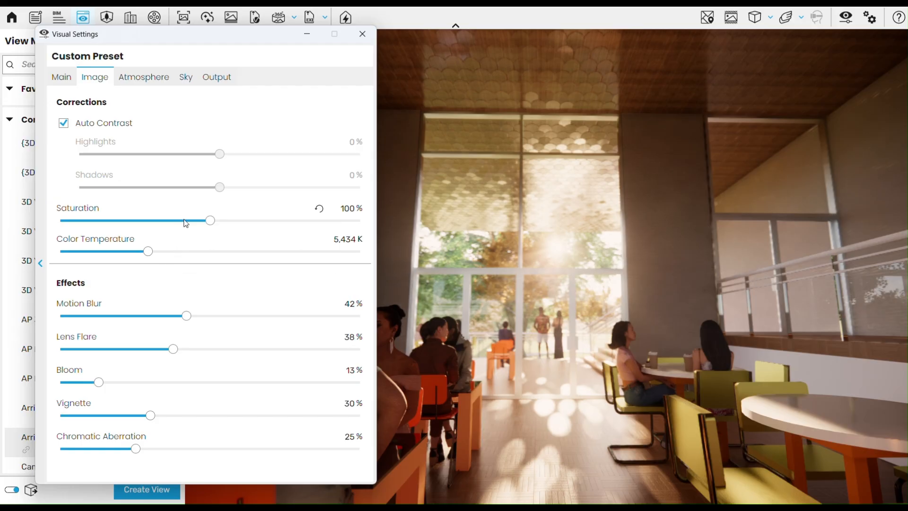
click(63, 123)
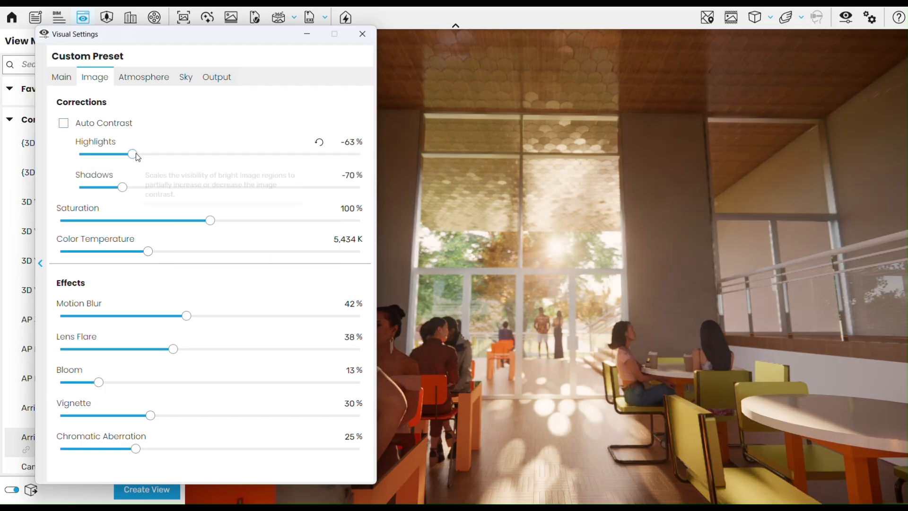
drag(133, 154, 215, 162)
drag(123, 190, 105, 198)
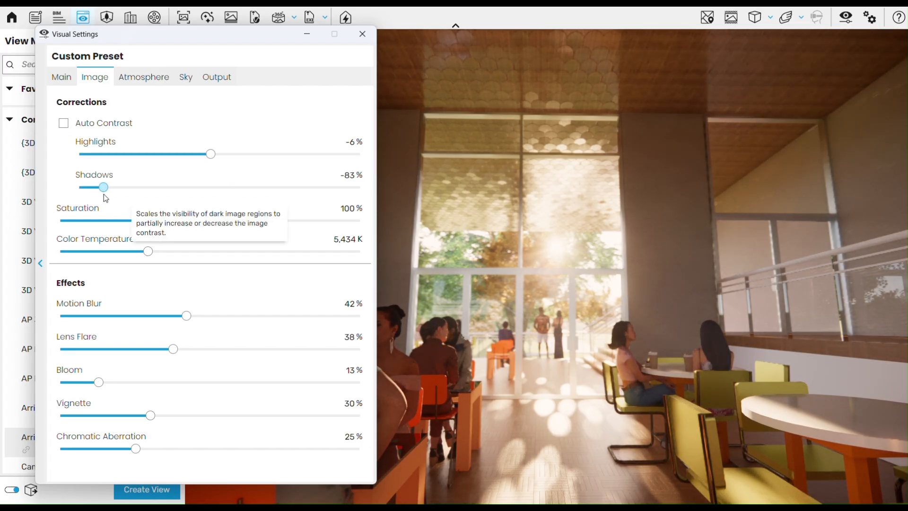
drag(213, 219, 235, 227)
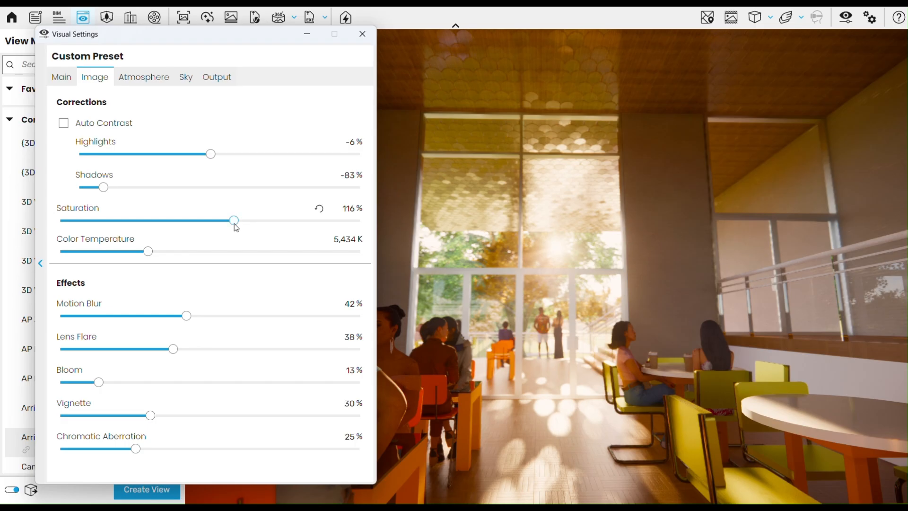
mouse_move(149, 252)
mouse_down()
mouse_move(225, 252)
mouse_move(145, 254)
mouse_move(161, 257)
mouse_up()
Set the image effects to Motion Blur 41%, Lens Flare 20% after trying 50%, Bloom 12% and Vignette 95%
mouse_move(186, 316)
mouse_down()
mouse_move(314, 320)
mouse_move(174, 322)
mouse_up()
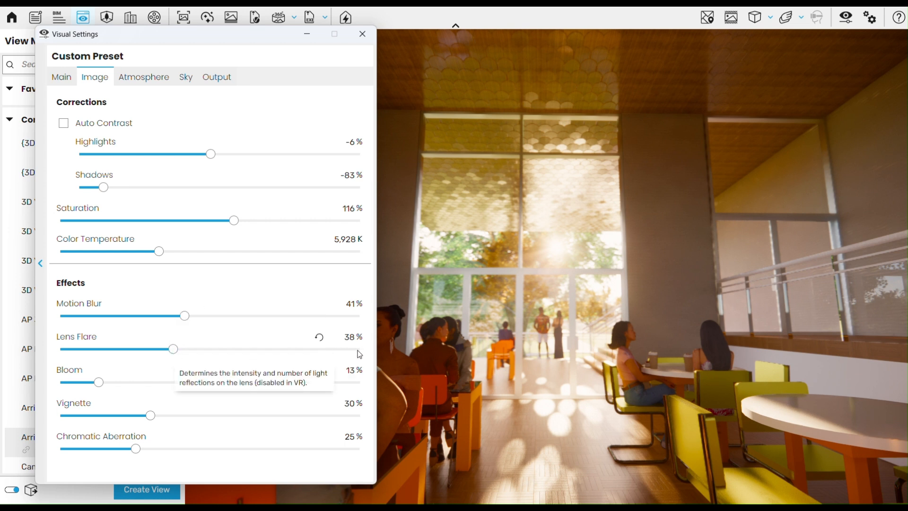
drag(191, 353, 211, 350)
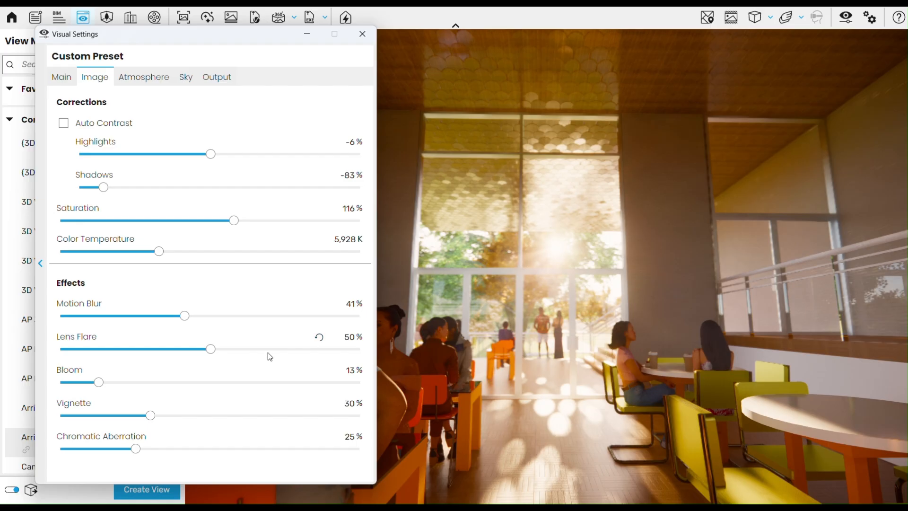
drag(211, 349, 121, 360)
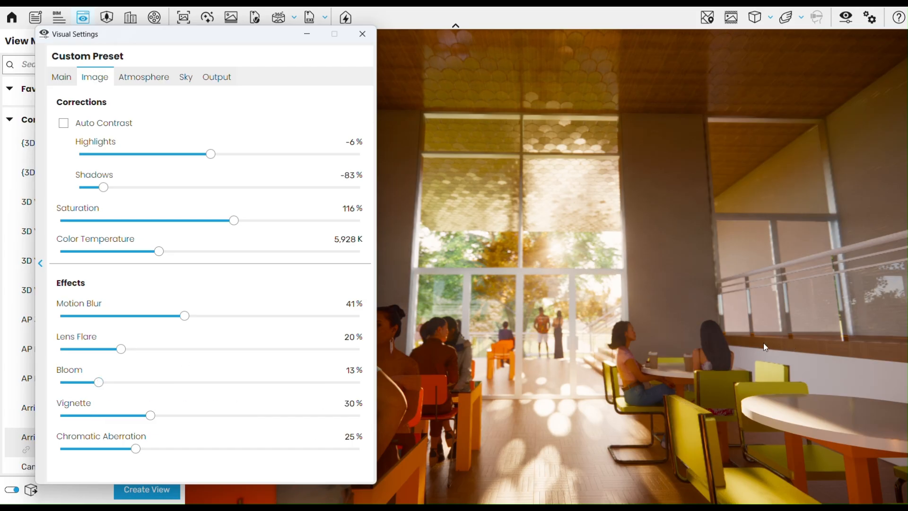
mouse_move(100, 384)
mouse_down()
mouse_move(262, 391)
mouse_move(99, 397)
mouse_up()
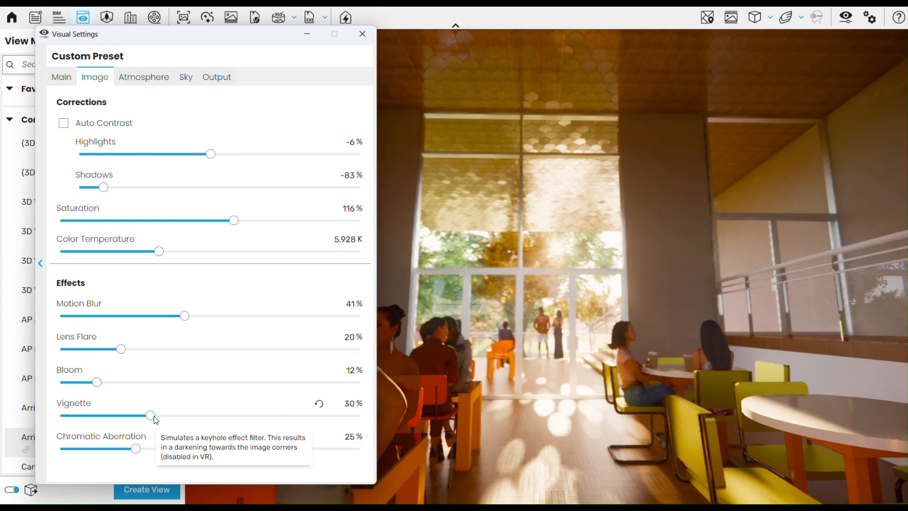
drag(156, 419, 344, 420)
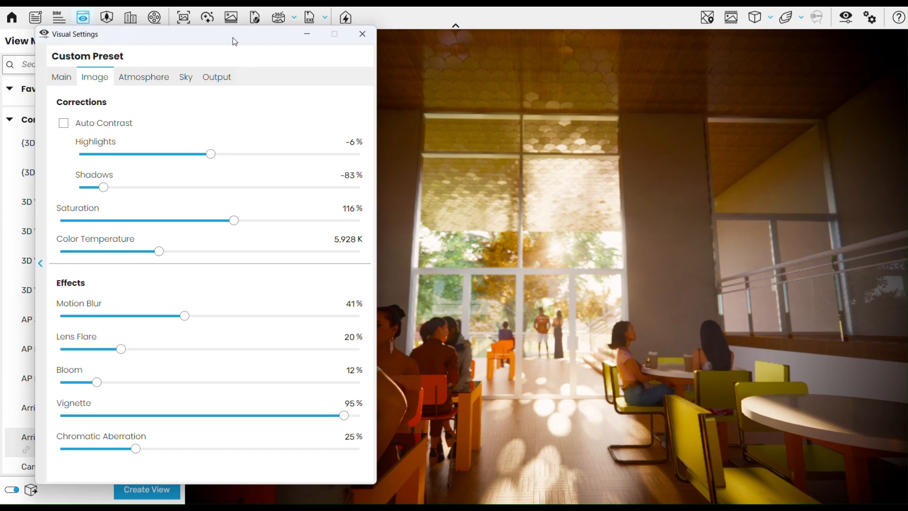
Reduce the image effects to Vignette 18% and Chromatic Aberration 19%
drag(195, 38, 673, 278)
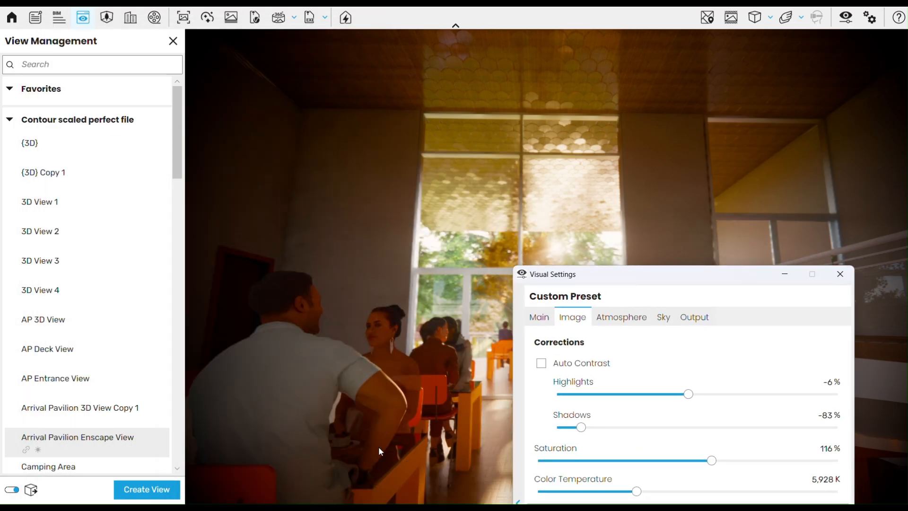
drag(617, 283, 137, 47)
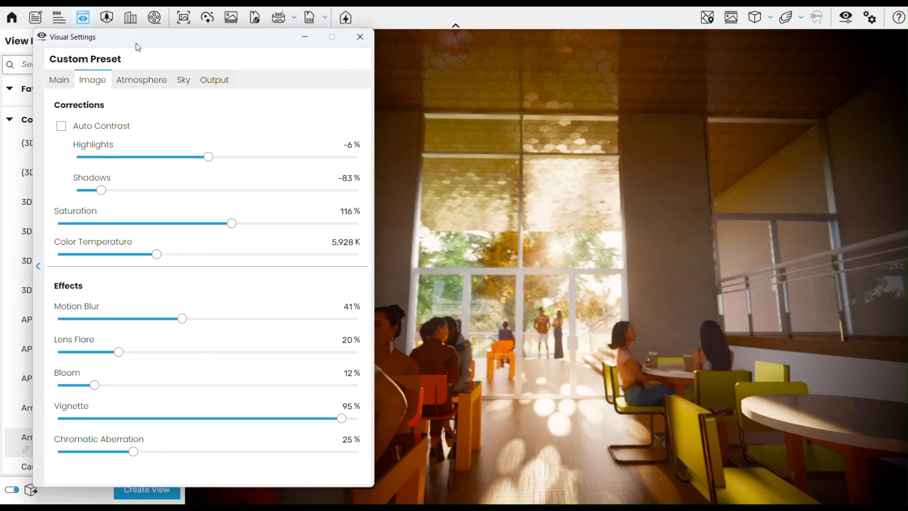
drag(317, 421, 112, 419)
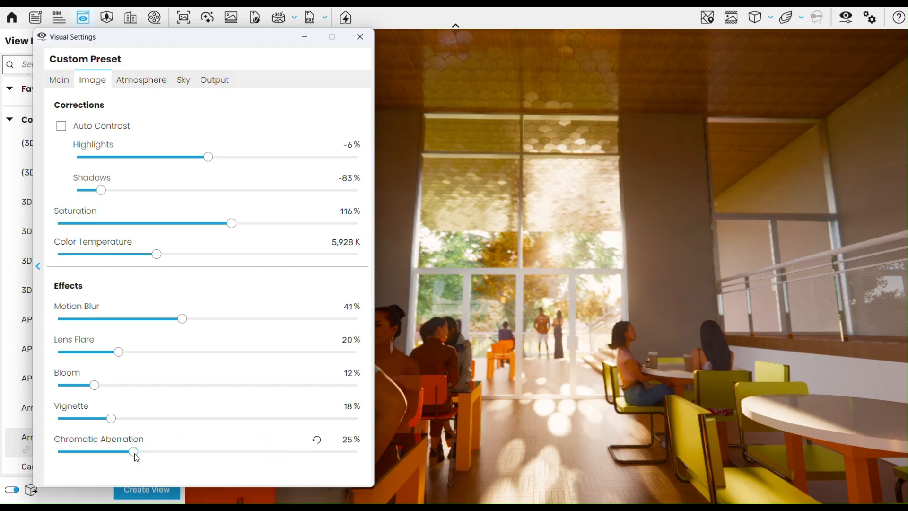
mouse_move(133, 452)
mouse_down()
mouse_move(306, 464)
mouse_move(208, 467)
mouse_move(211, 459)
mouse_move(253, 454)
mouse_move(350, 455)
mouse_move(115, 454)
mouse_up()
click(60, 80)
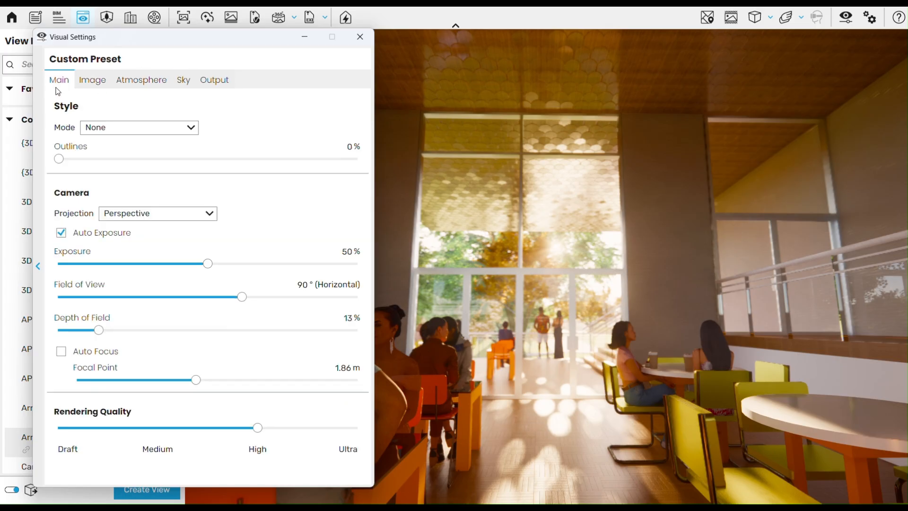
click(304, 37)
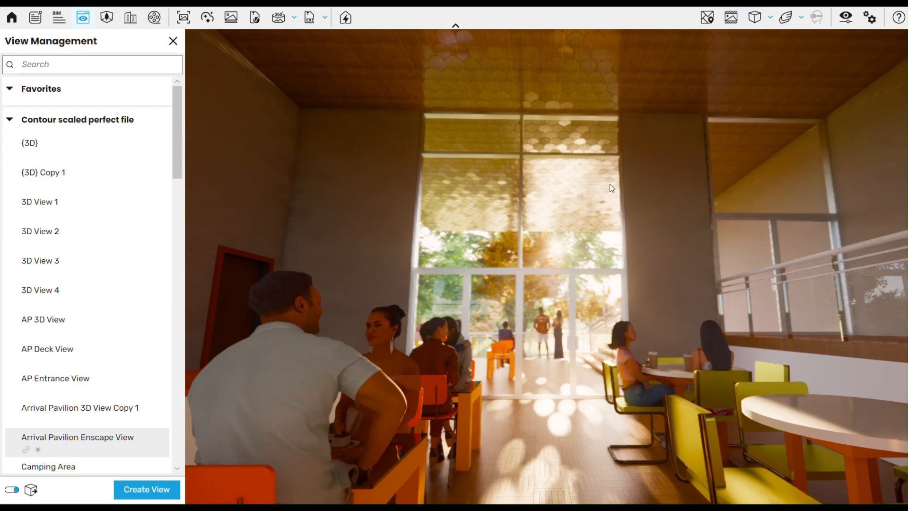
Turn on the safe frame for the café view and set the camera projection to Two-Point
click(732, 18)
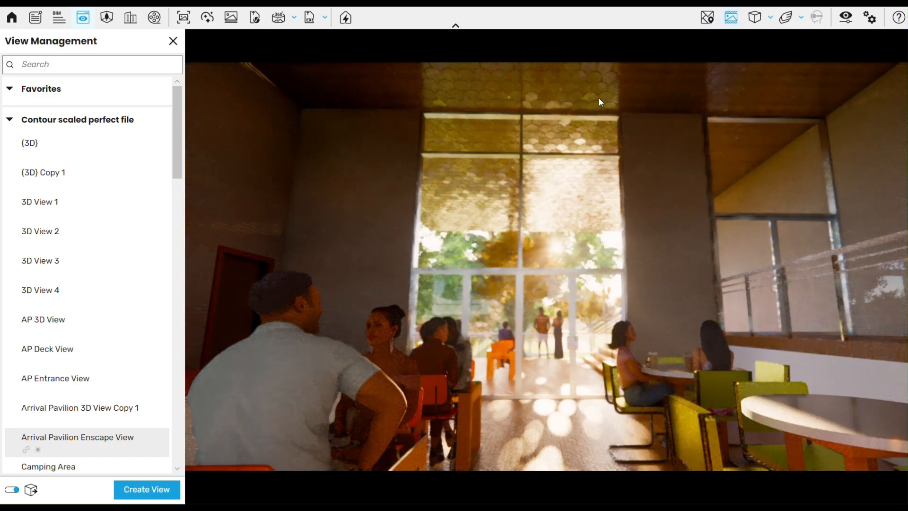
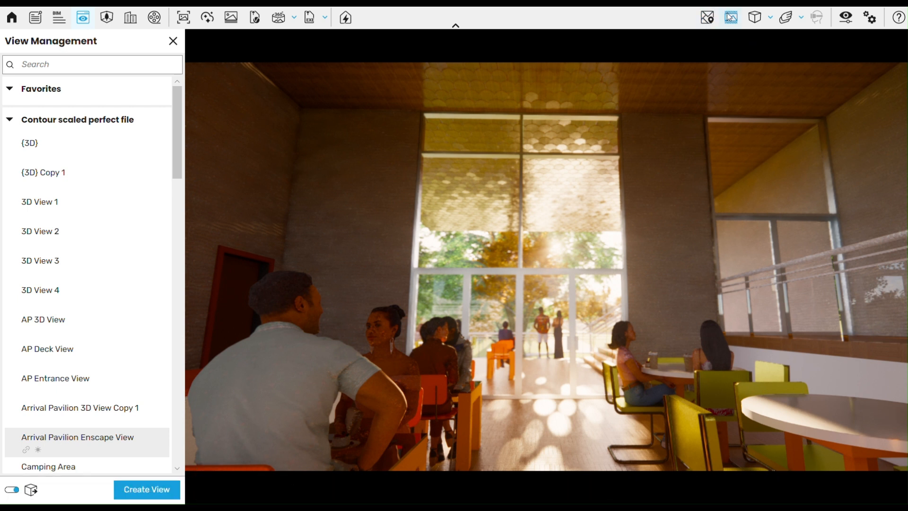
click(770, 18)
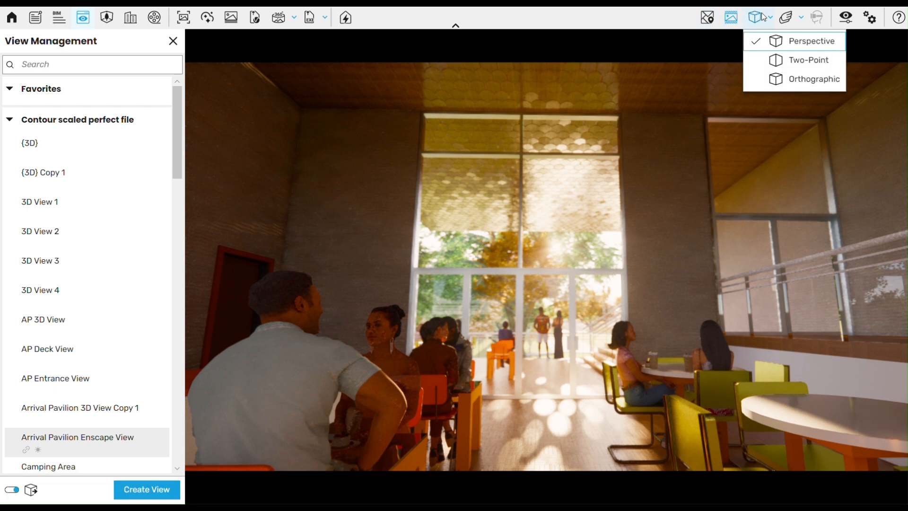
click(782, 63)
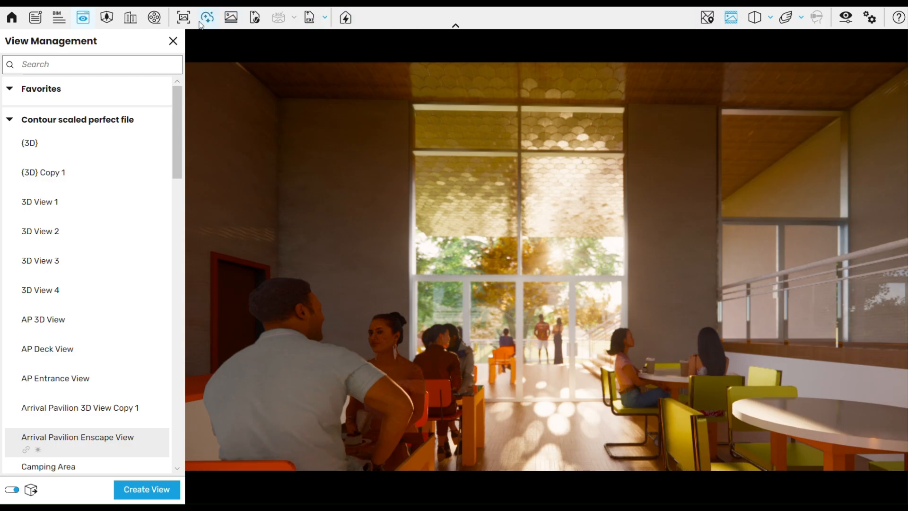
Export a screenshot of the café view as a PNG named Test 2 in the Enscape Test folder
click(183, 17)
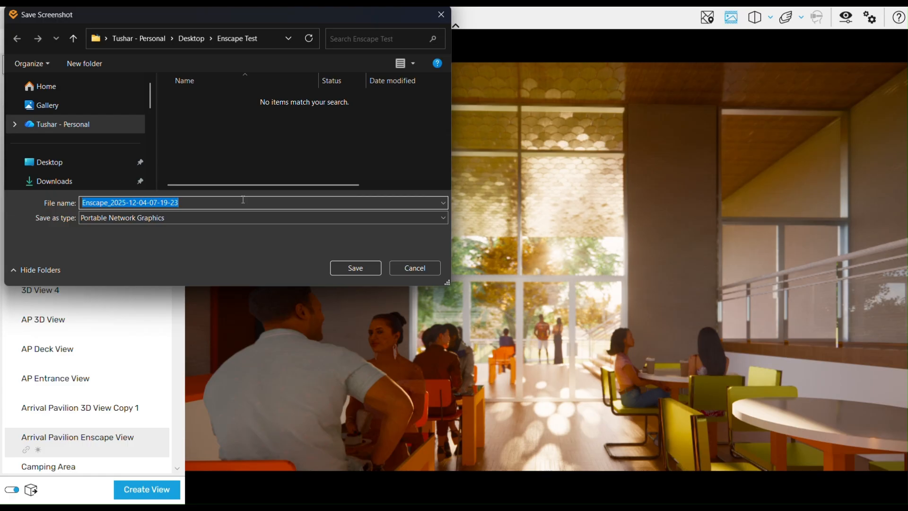
text(Test 2)
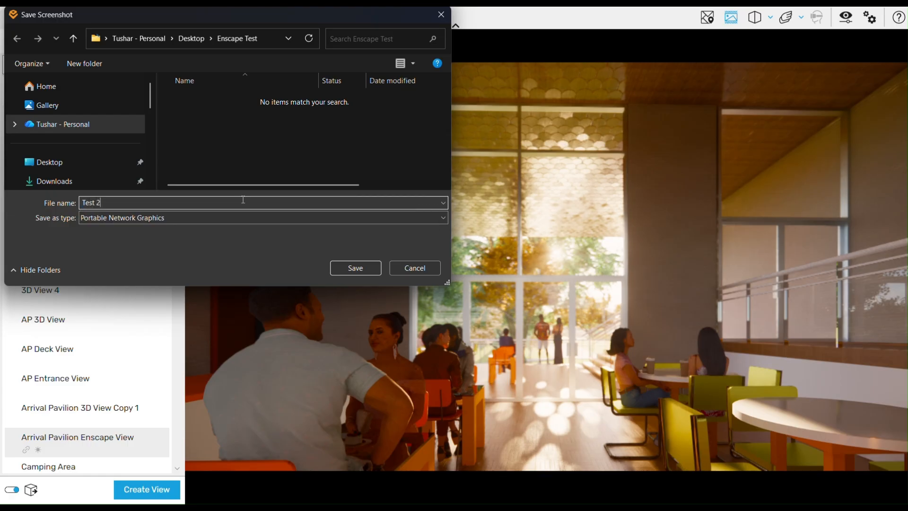
click(355, 268)
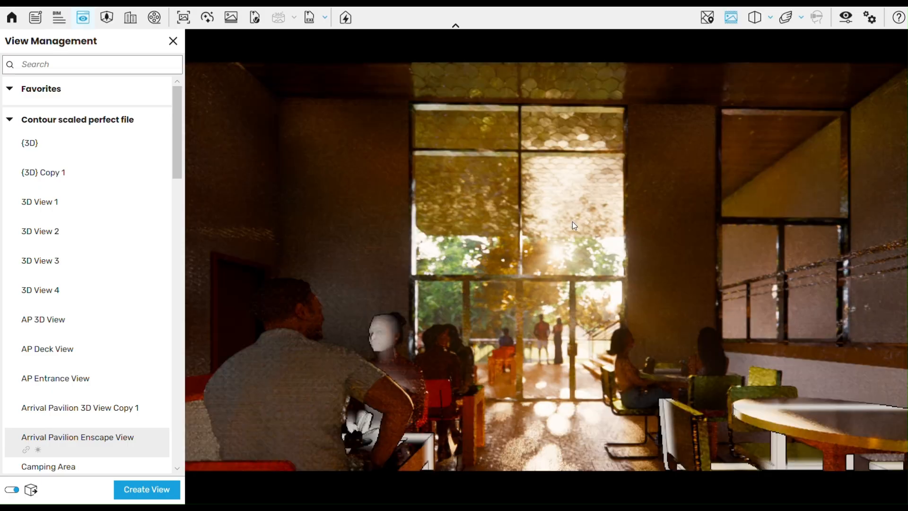
Set the output resolution to Full HD in the visual settings
click(846, 17)
click(212, 81)
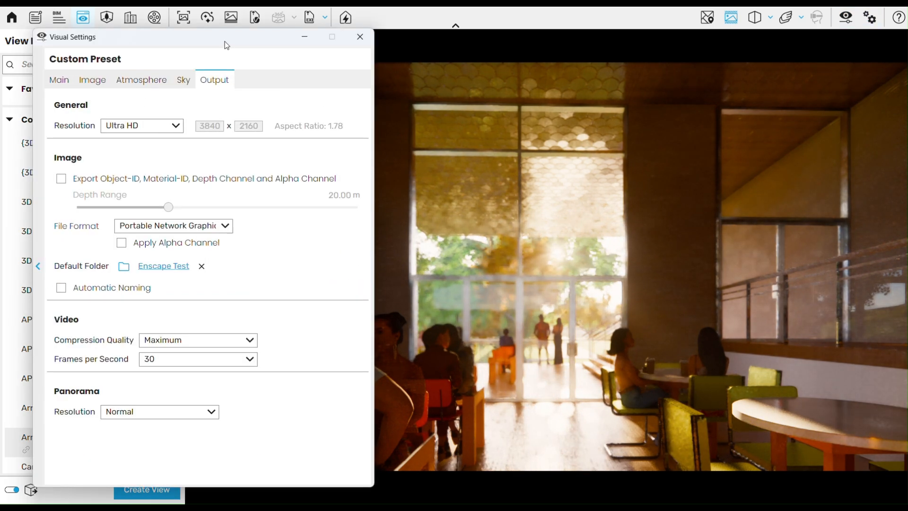
drag(225, 41, 399, 83)
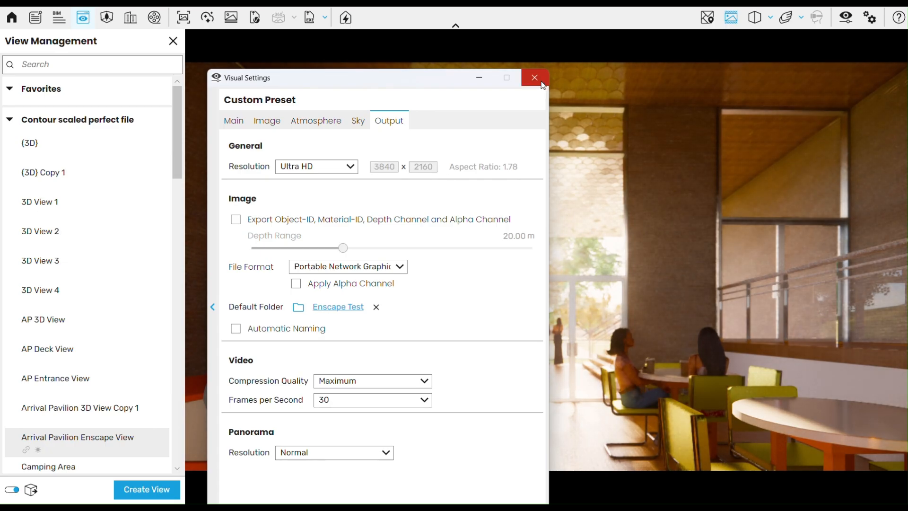
click(335, 167)
click(298, 221)
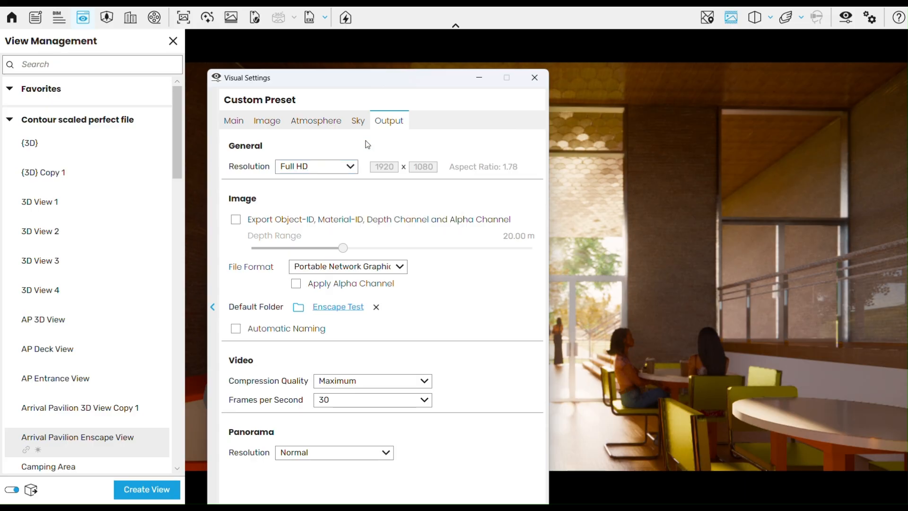
click(479, 77)
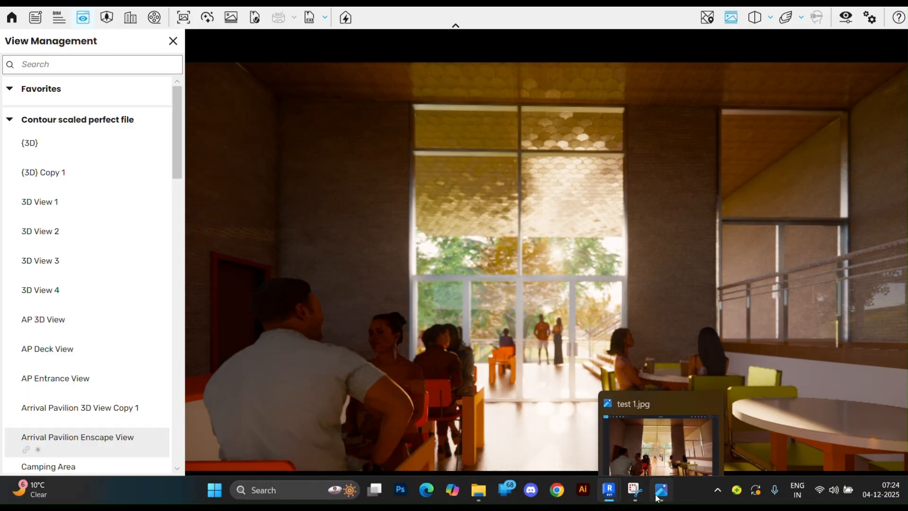
Compare the exported renders test 1.jpg and Test 2.png in the image viewer, alternating between them
click(659, 495)
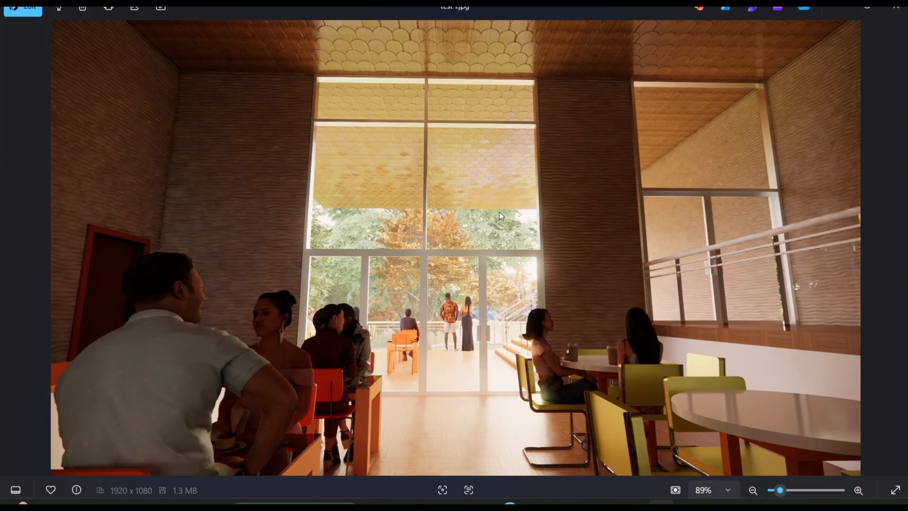
key(Right)
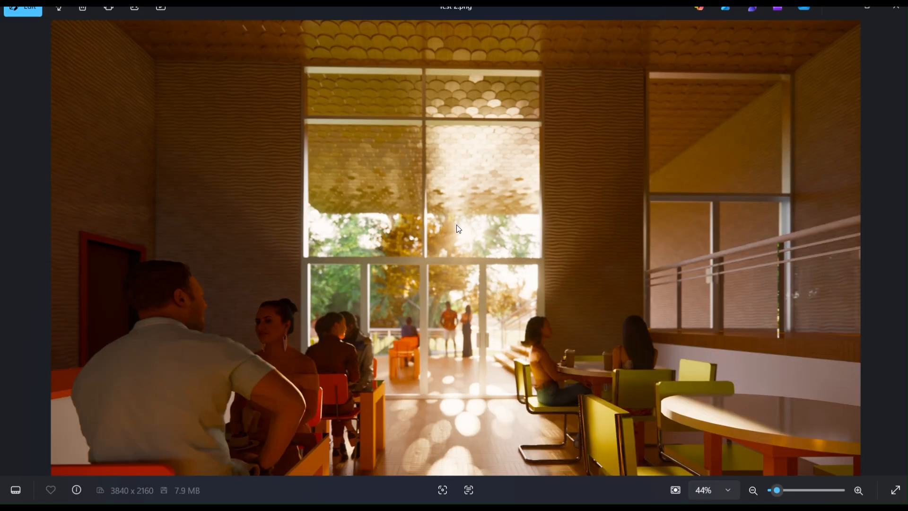
key(Left)
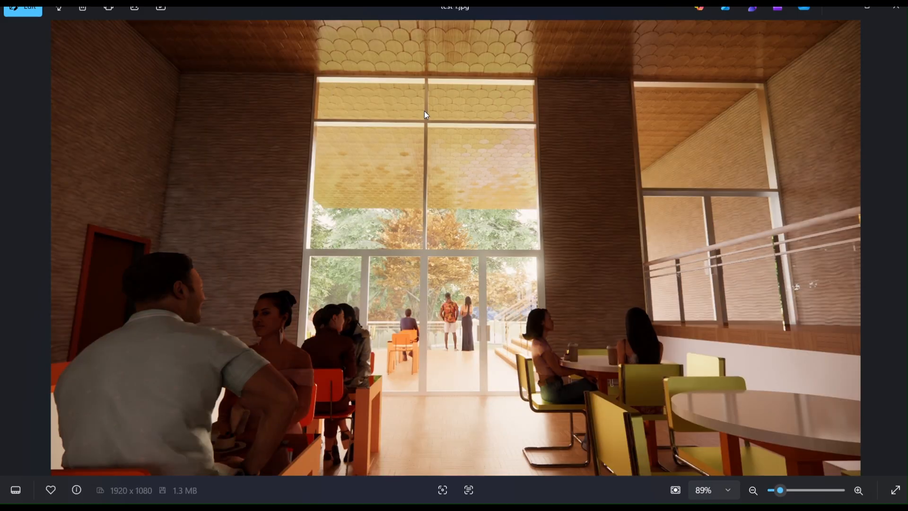
key(Right)
key(Left)
key(Right)
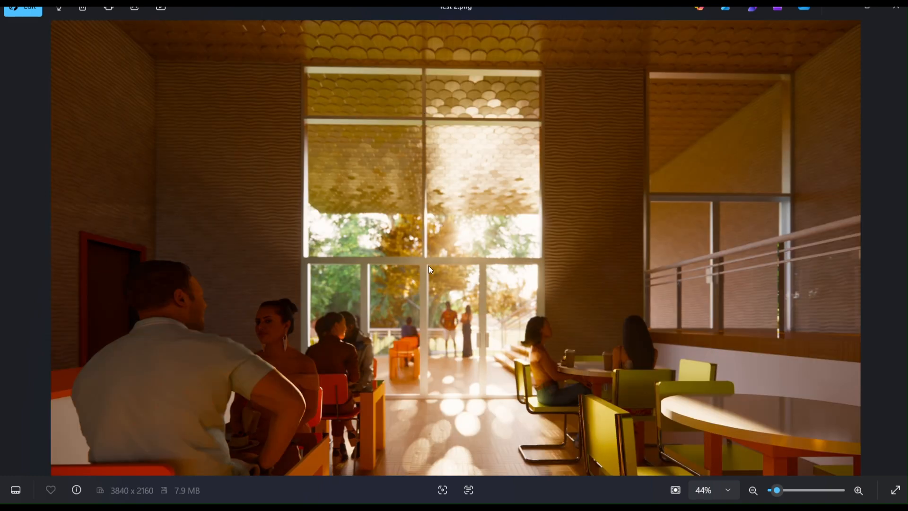
click(840, 12)
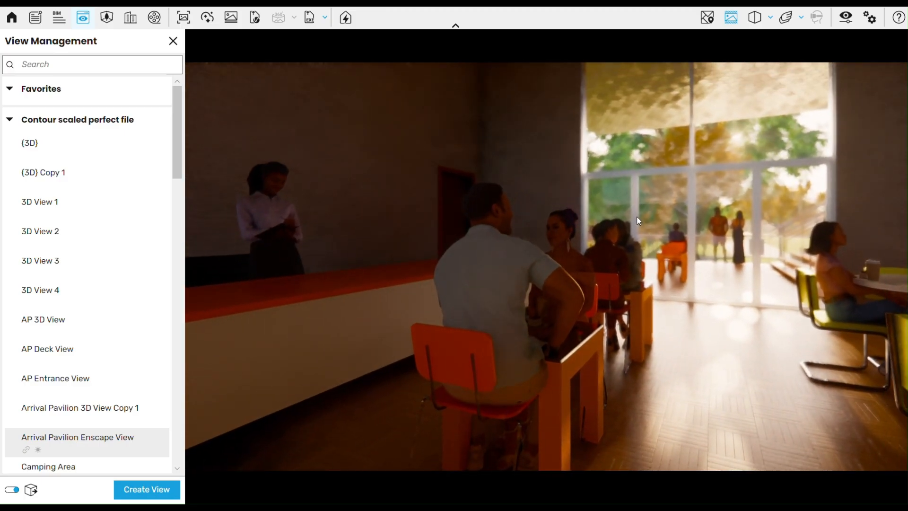
Return the camera projection to Perspective and reduce Depth of Field to its minimum
click(769, 17)
click(752, 41)
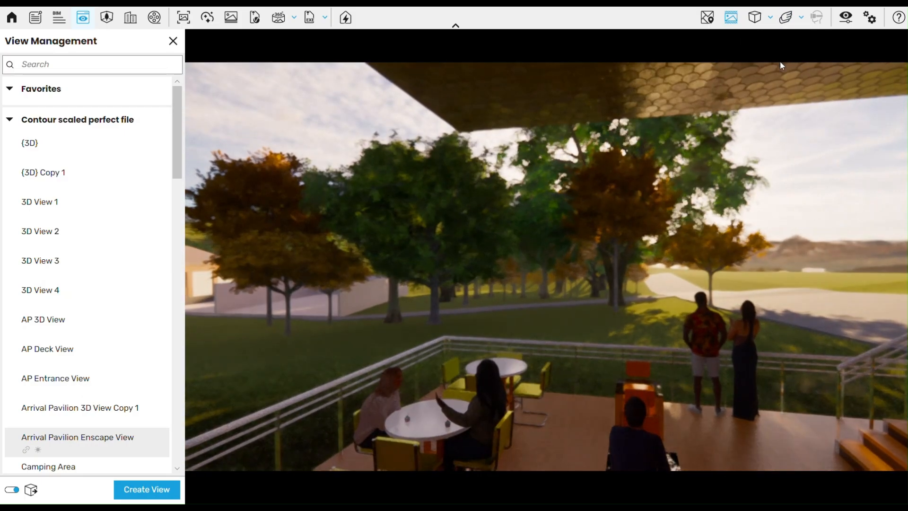
click(846, 18)
click(248, 121)
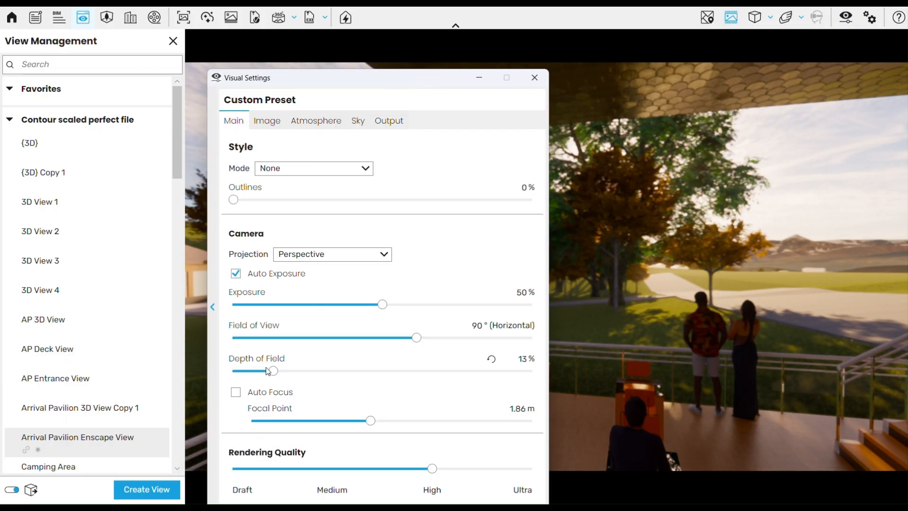
drag(270, 371, 233, 371)
click(479, 82)
drag(479, 84, 288, 71)
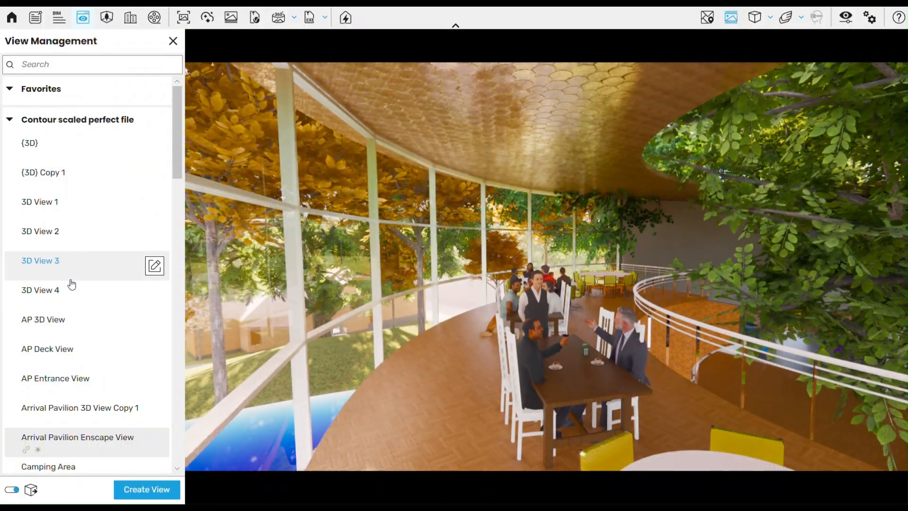
Open the saved view Fine Dining Enscape Render
scroll(76, 283, down, 4)
scroll(92, 304, down, 2)
click(76, 408)
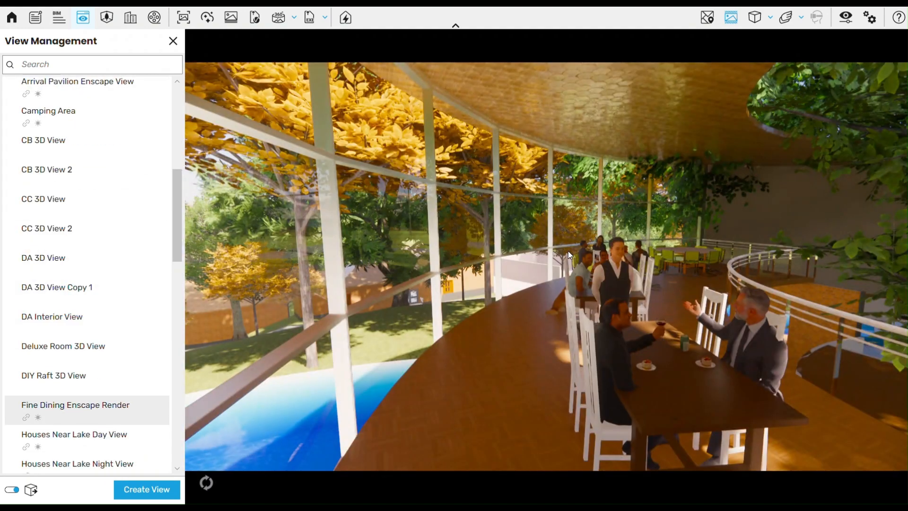
mouse_move(134, 416)
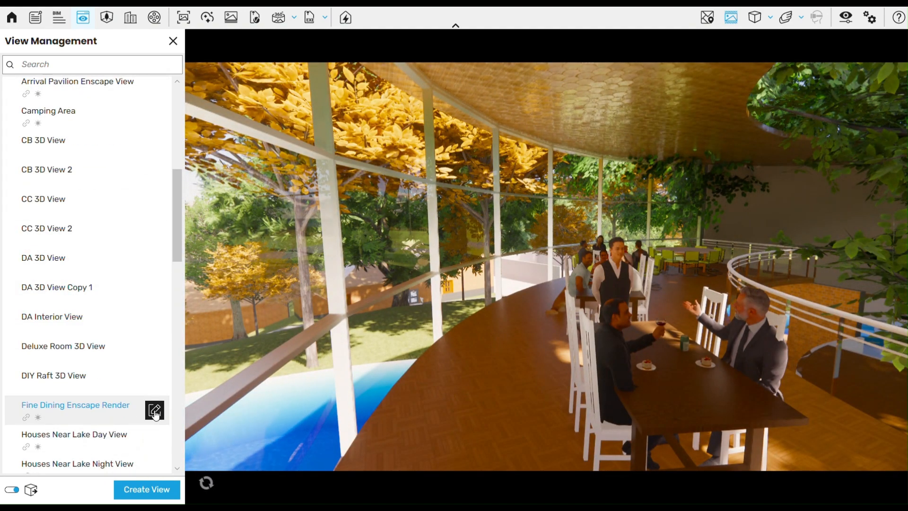
Review the sky, atmosphere and image settings applied to the fine dining view
click(846, 17)
click(359, 122)
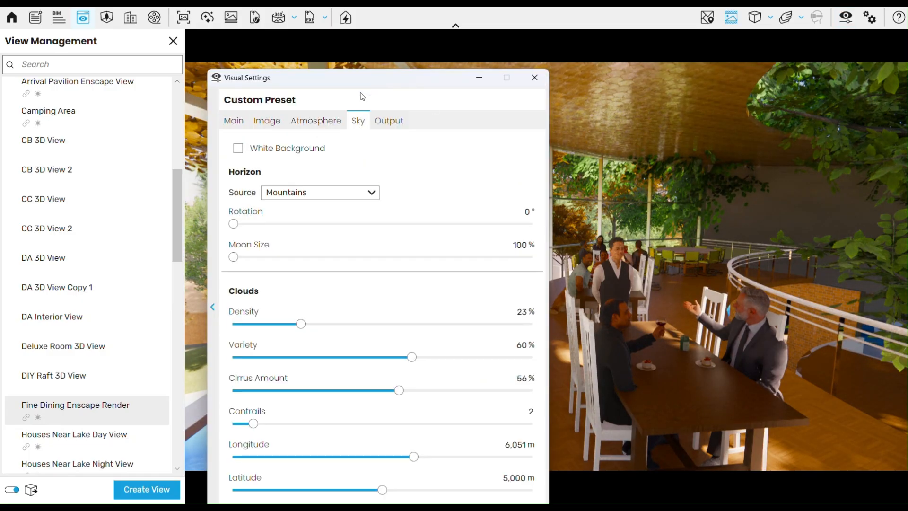
click(314, 121)
click(265, 121)
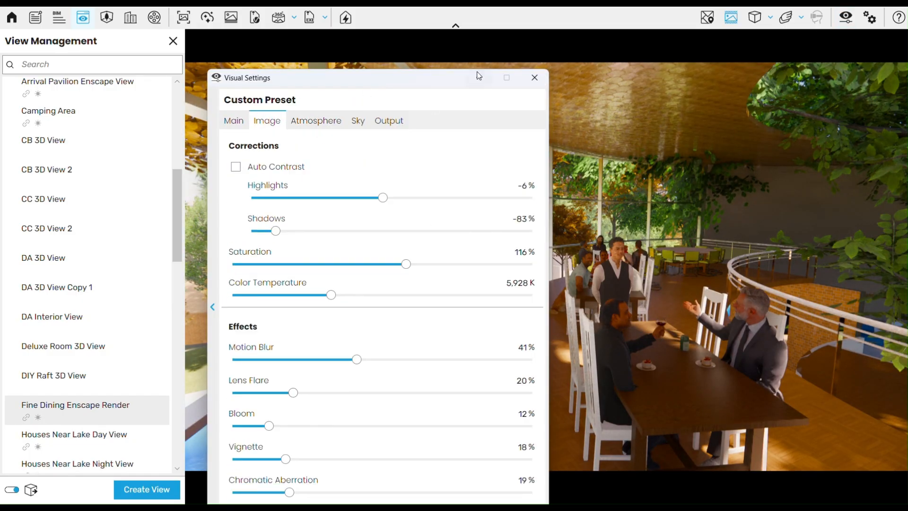
click(533, 78)
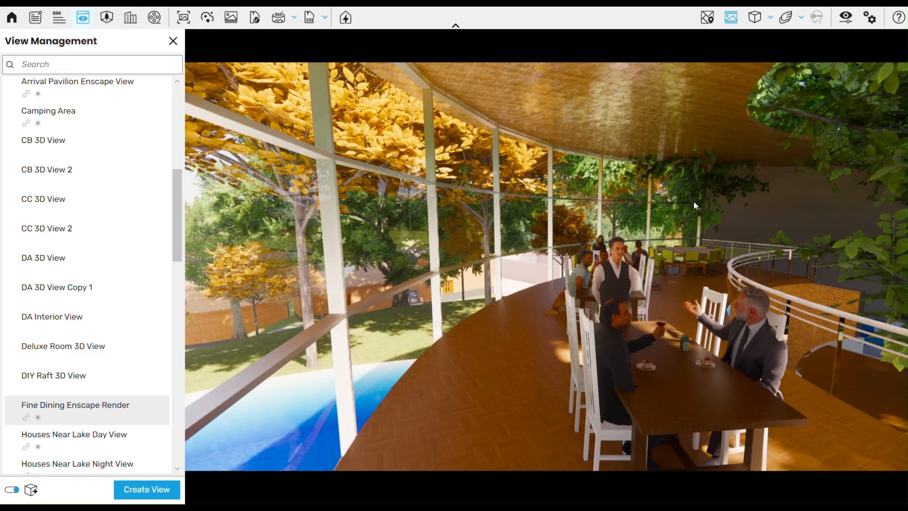
Try a night-time setting in the fine dining view, and restore its saved daytime lighting
shift+right_drag(694, 200, 559, 200)
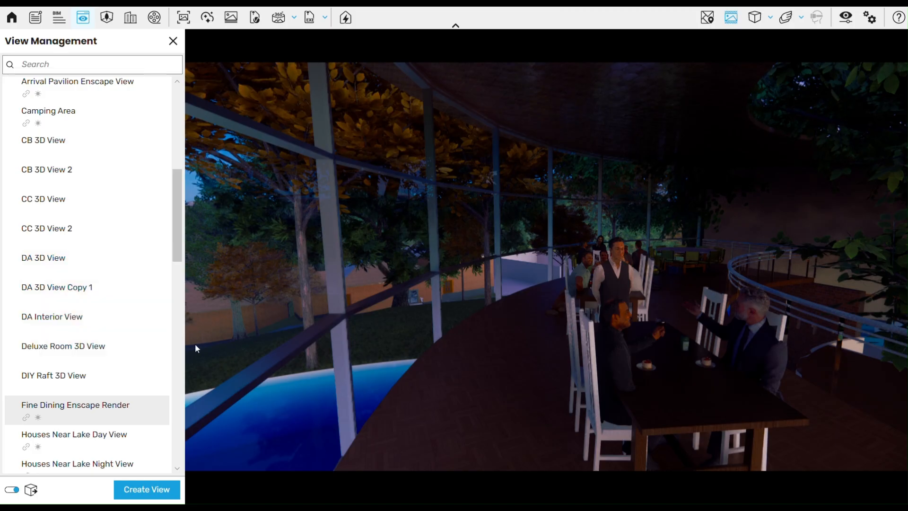
click(90, 416)
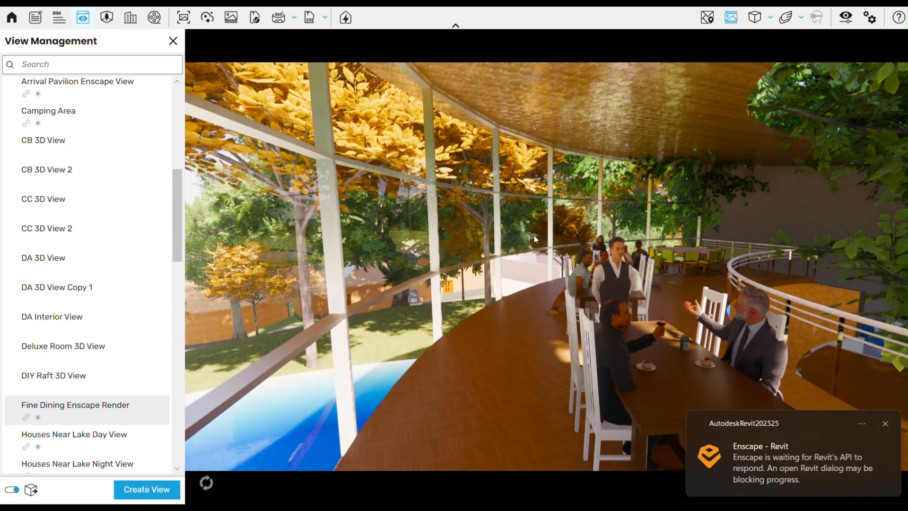
click(886, 423)
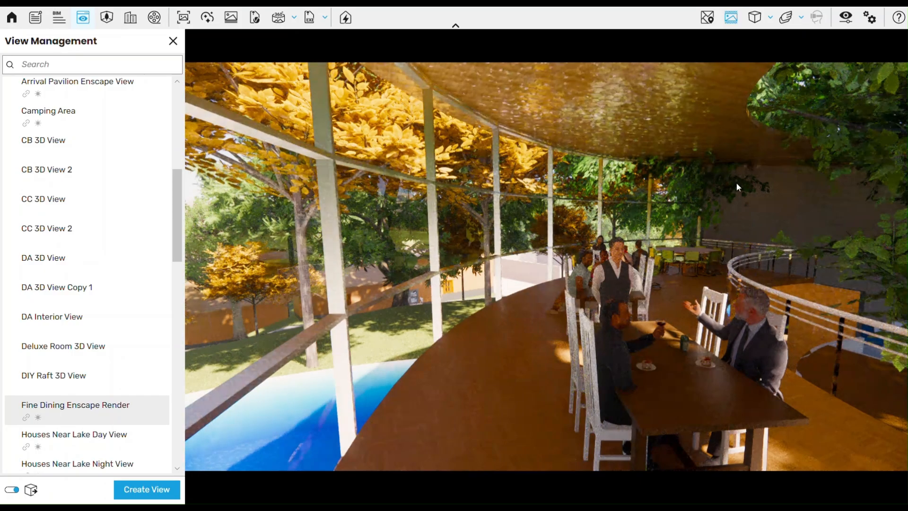
Fly from the fine dining restaurant past the trees and over the lake to the kayak docks
drag(737, 182, 520, 183)
key(w)
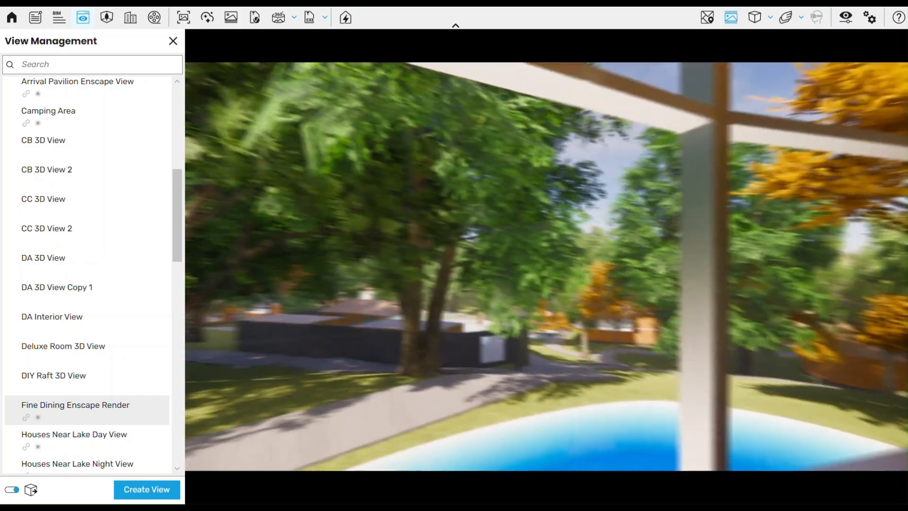
key(w)
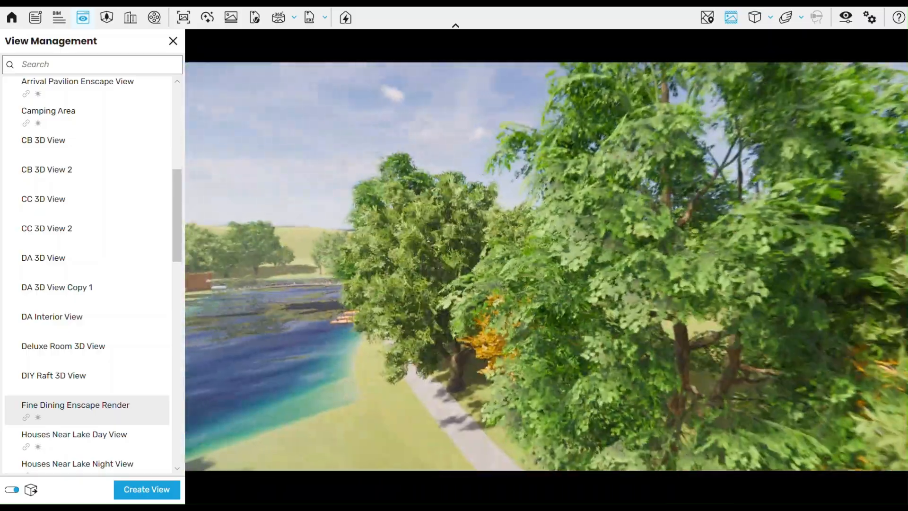
key(w)
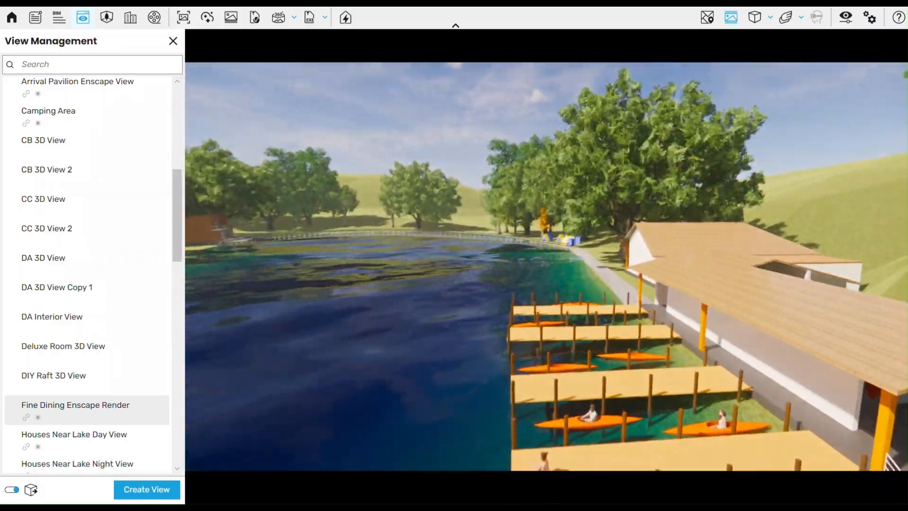
Review the exported renders in the image viewer from Arrival Pavilion through Camping Area, comparing the three Fine Dining Area versions
key(w)
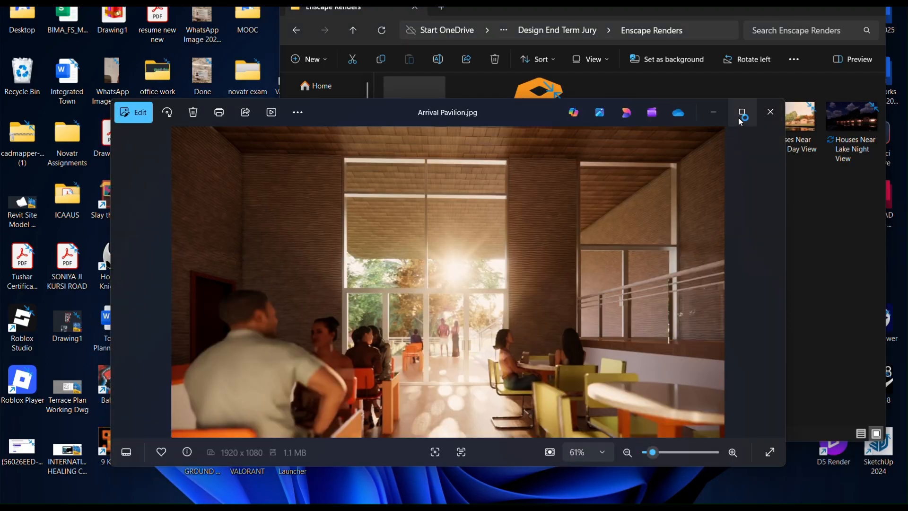
click(741, 113)
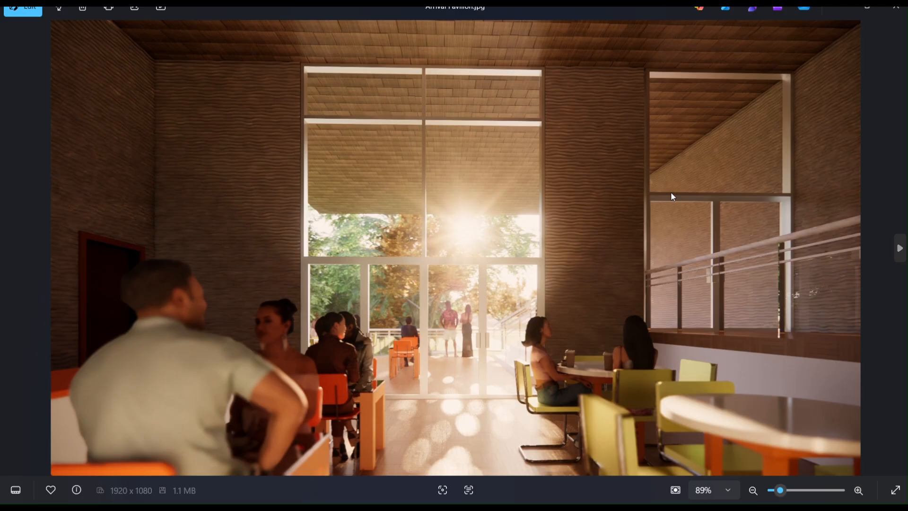
key(Right)
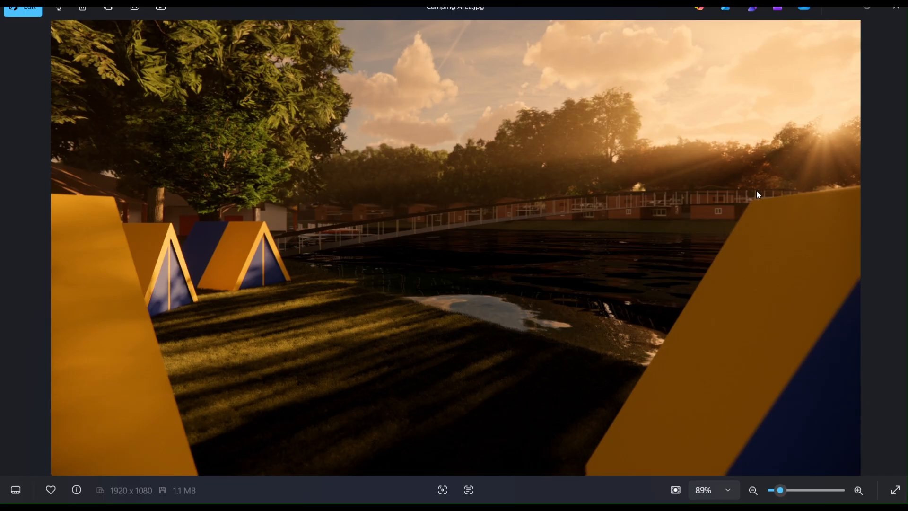
key(Right)
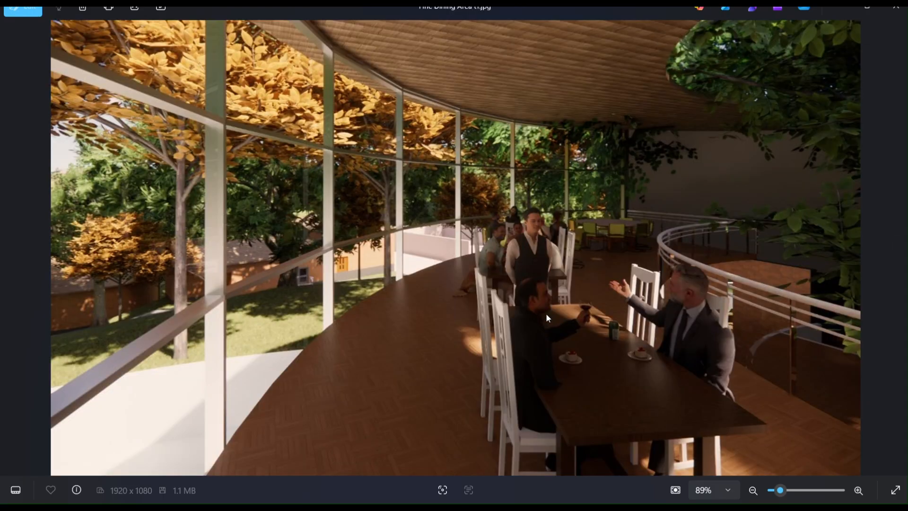
key(Right)
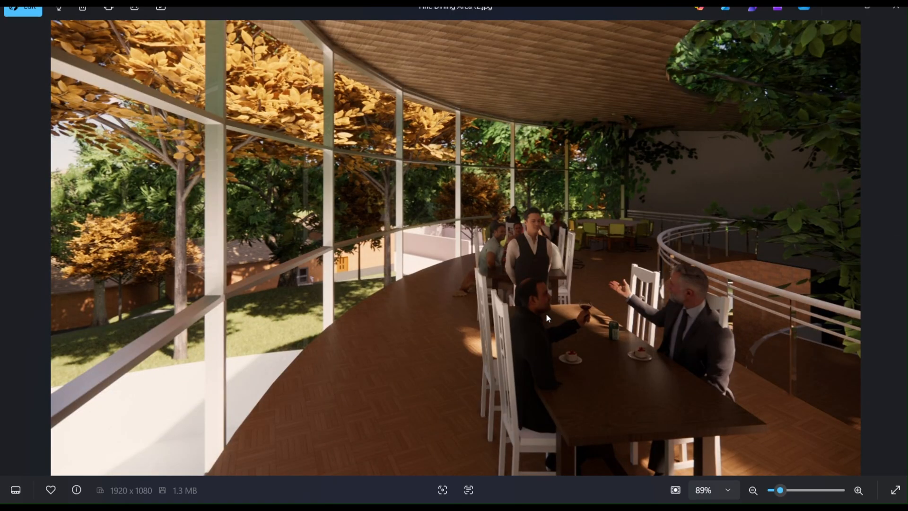
key(Right)
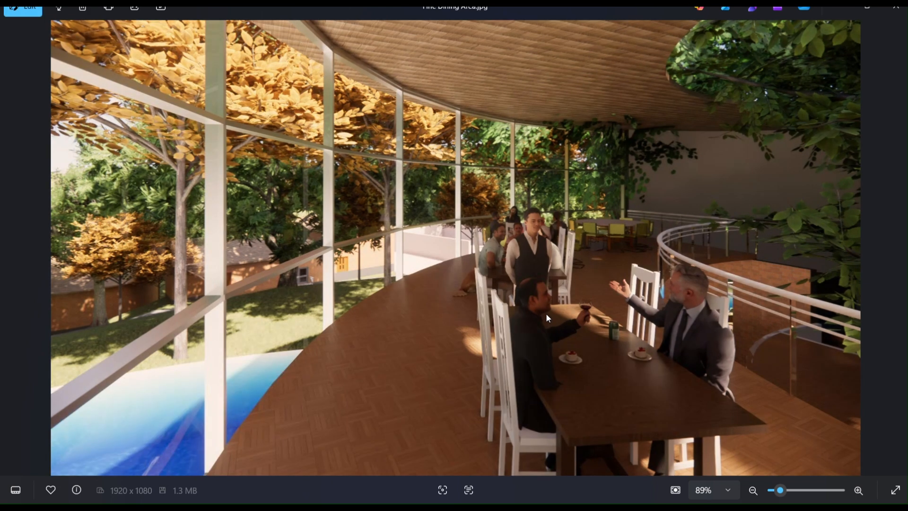
key(Left)
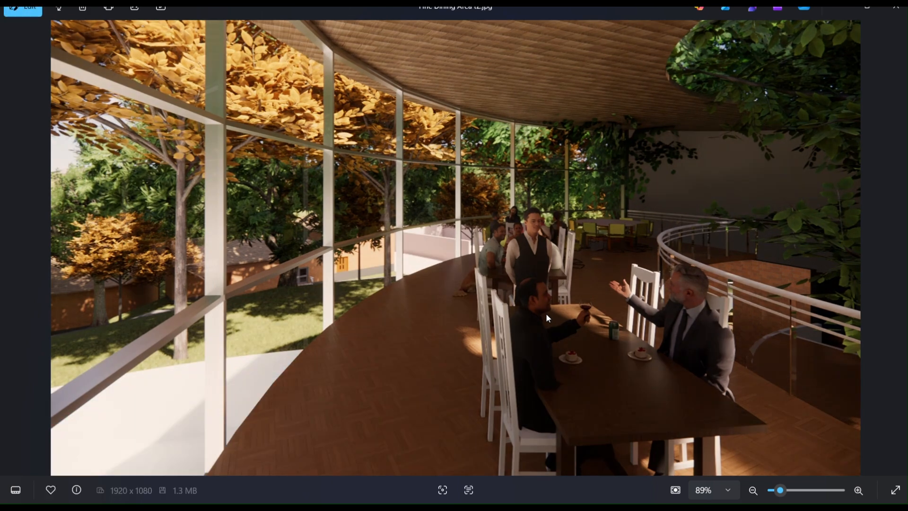
key(Right)
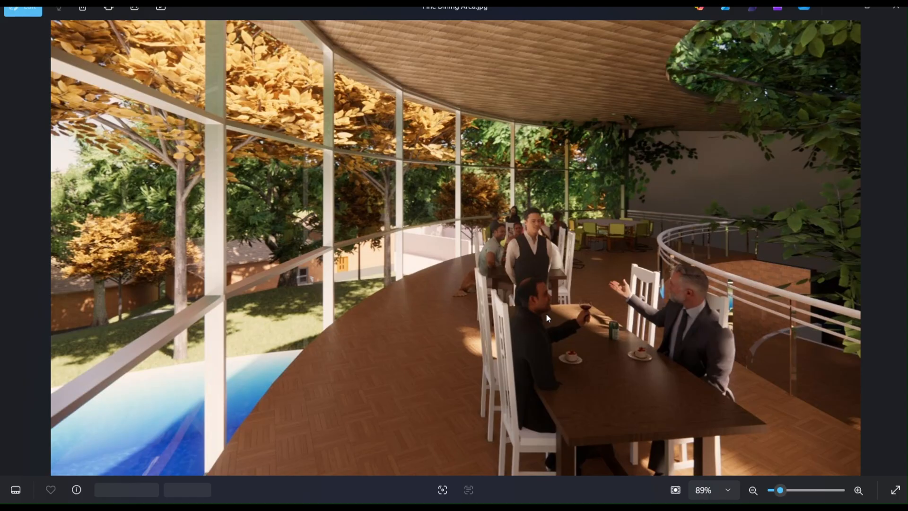
View the renders of the lake houses by day and night, the Kayak Area and the Retro Analog Lab
key(Right)
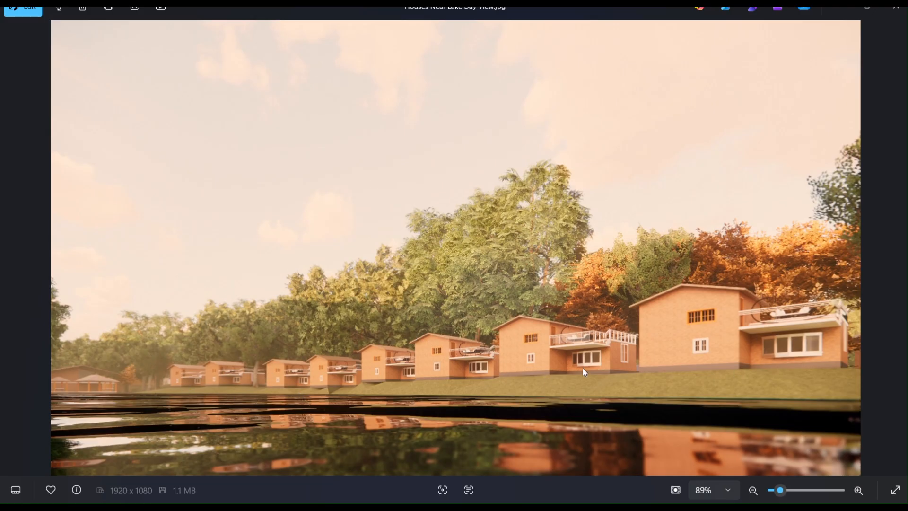
key(Right)
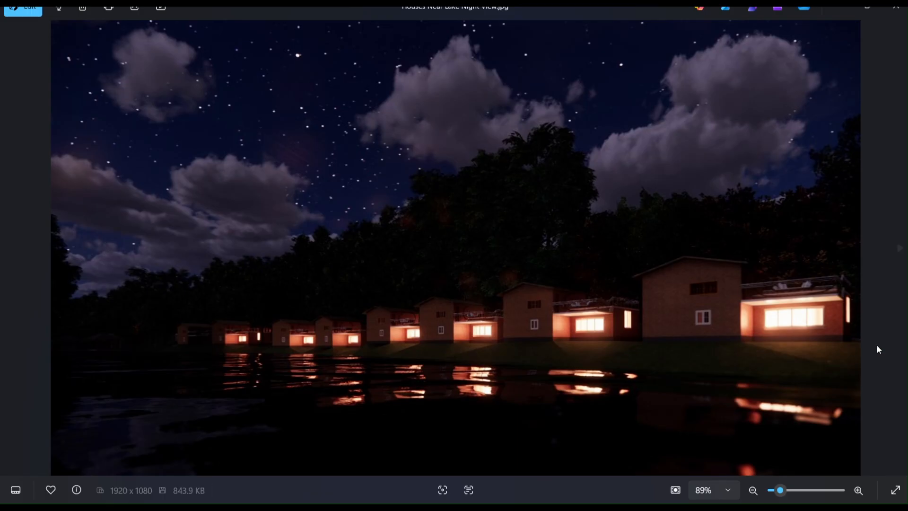
key(Right)
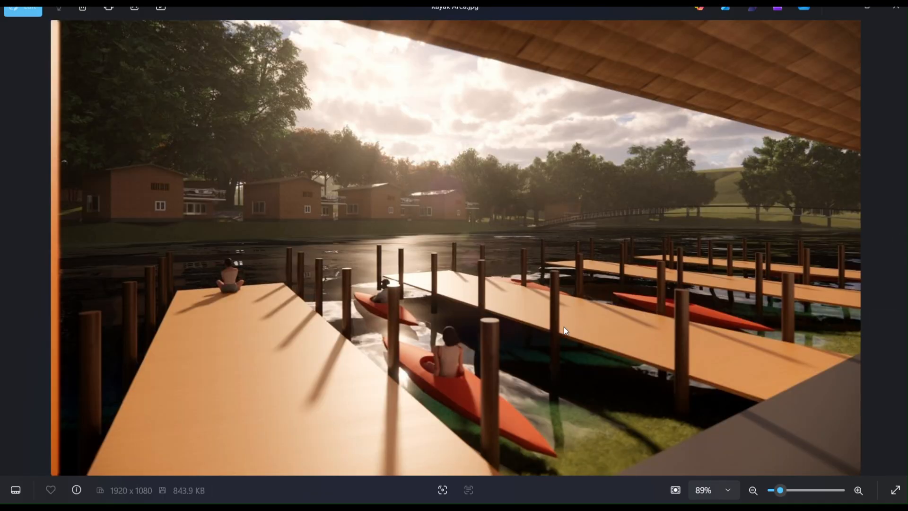
key(Right)
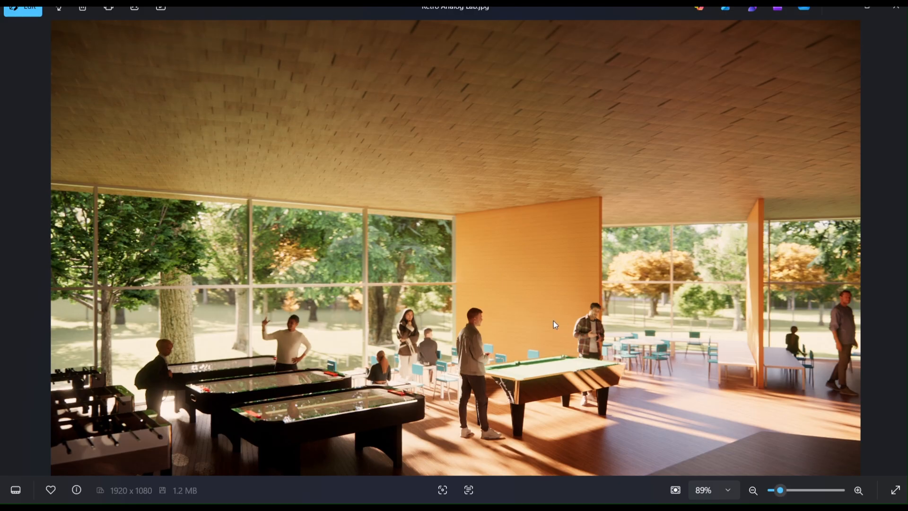
Compare the water colour and realistic site orthographic renders, and view the Specialty Restaurant Area and Swimming Pool Area renders
key(Right)
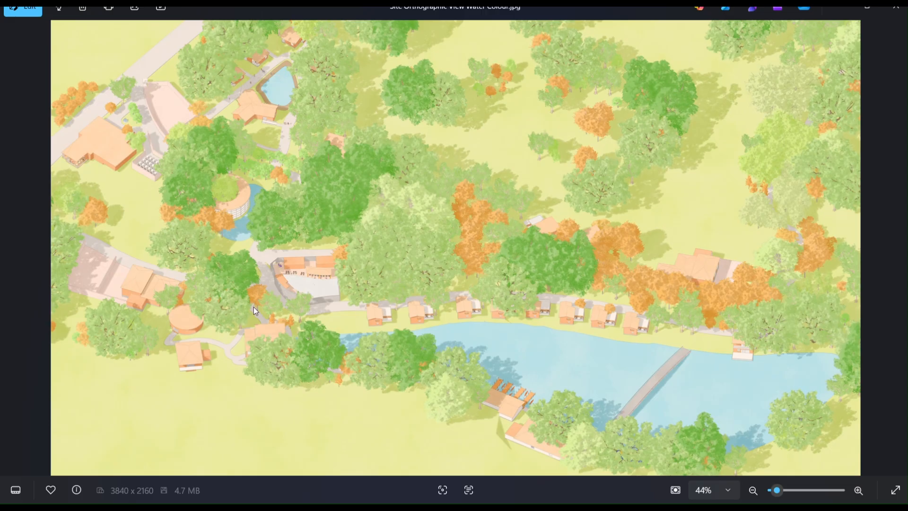
key(Right)
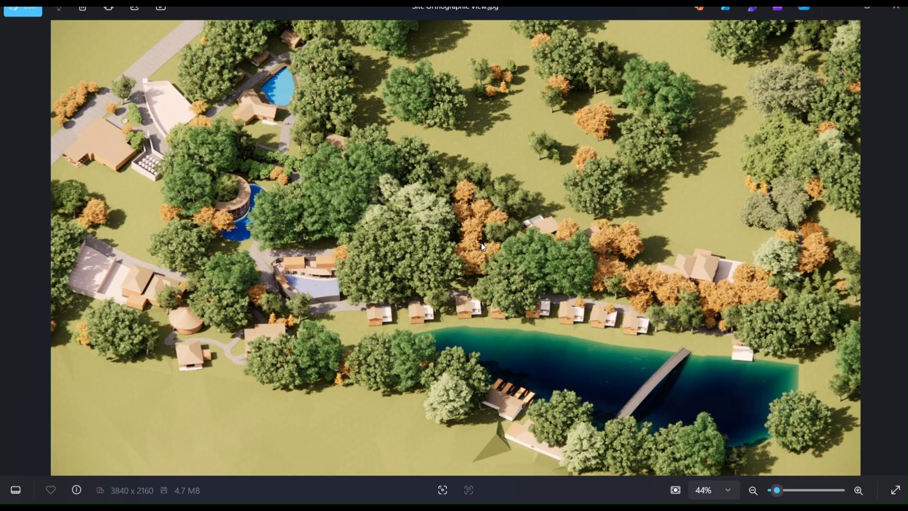
key(Left)
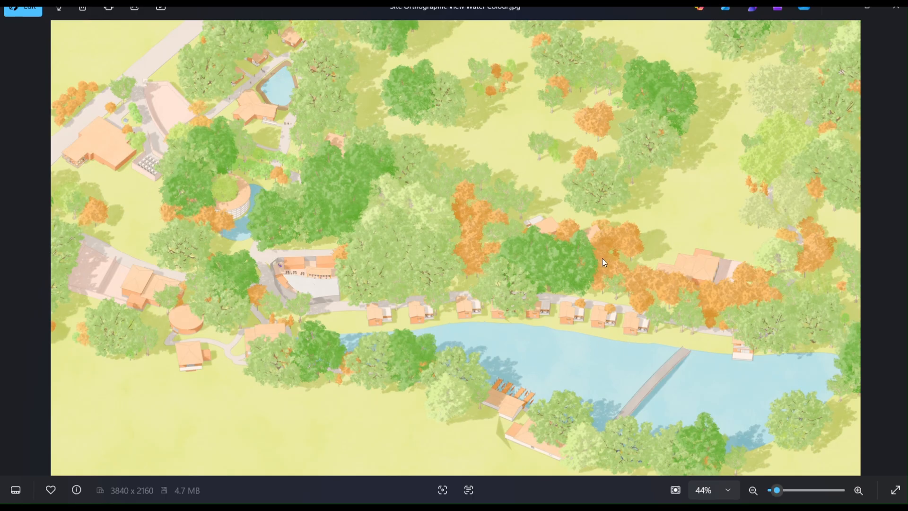
key(Right)
key(Right)
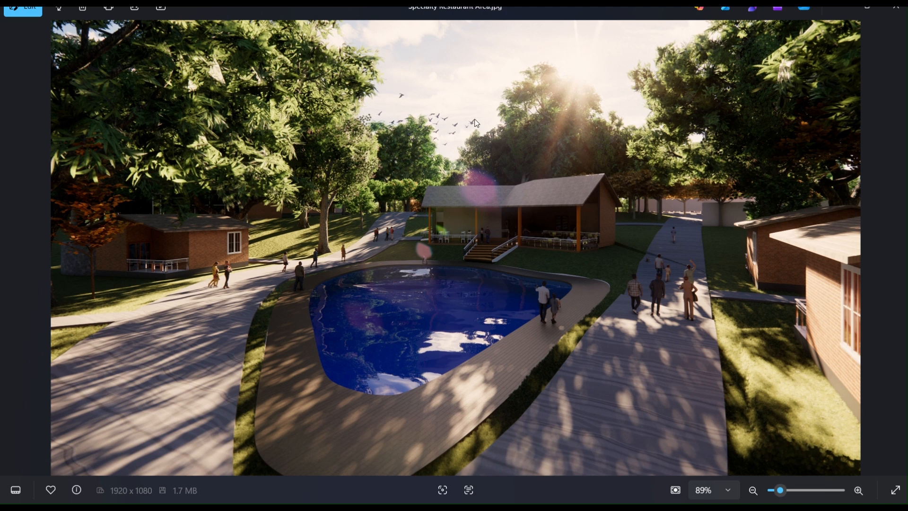
key(Right)
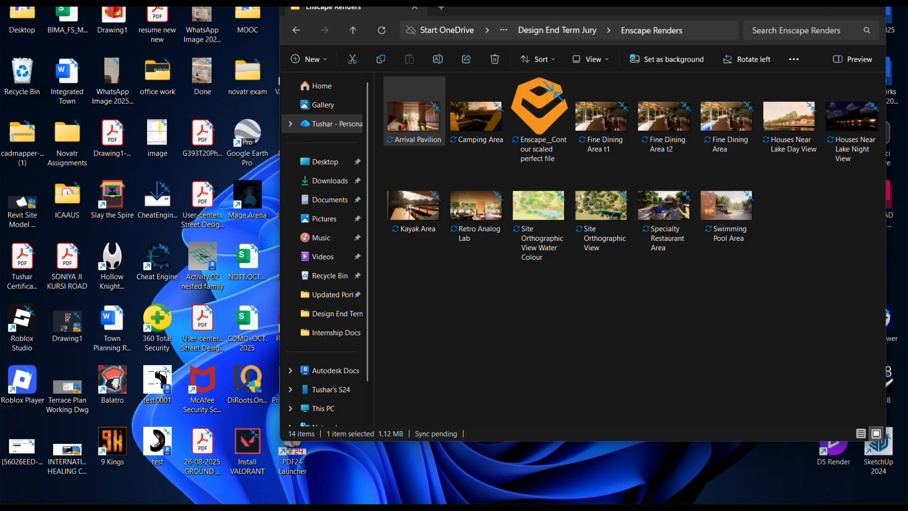
Close the image viewer, switch to the resort project's 3D view in Revit, and clear the element selection
click(896, 6)
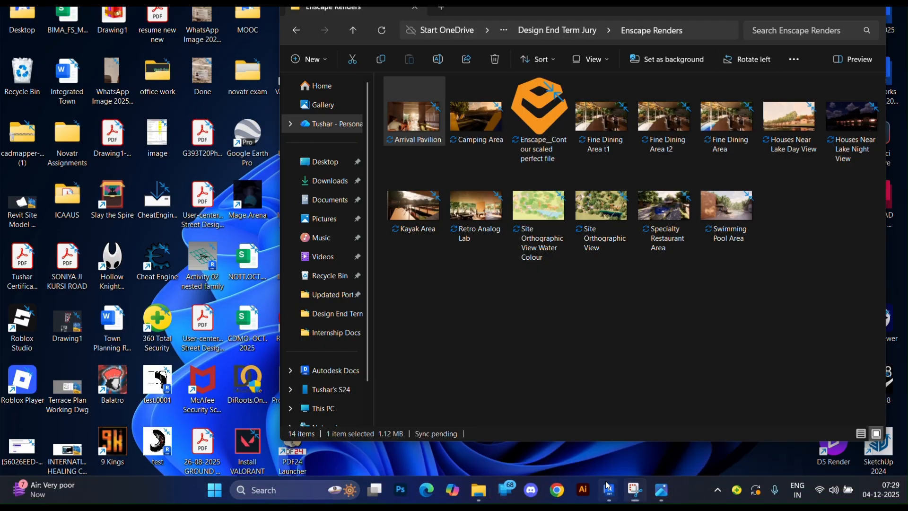
mouse_move(608, 488)
click(569, 423)
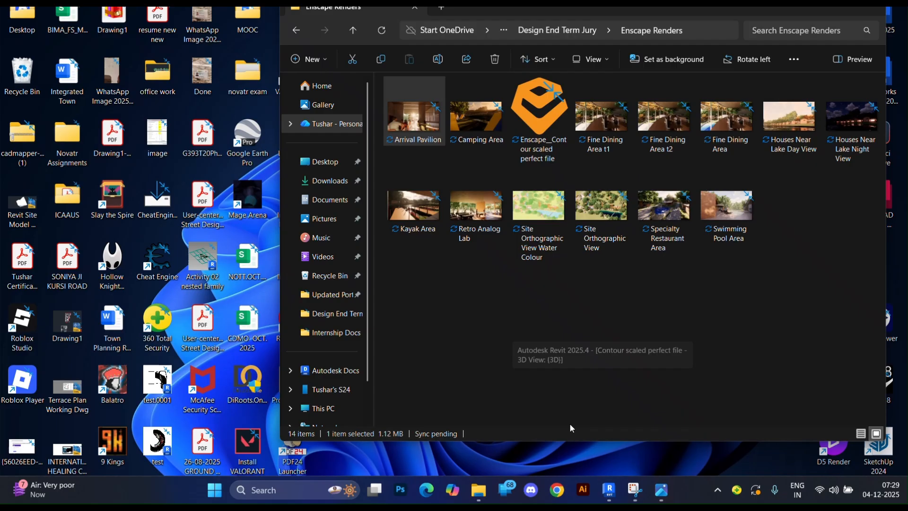
drag(584, 299, 532, 353)
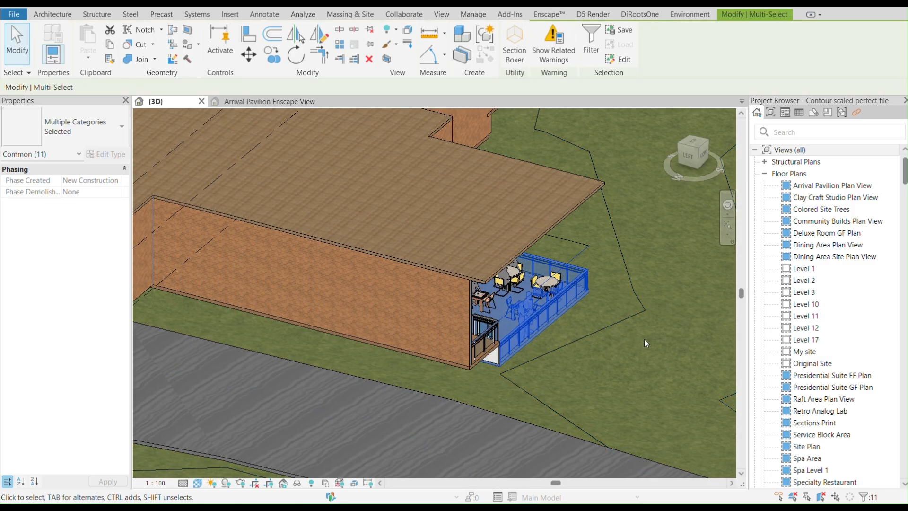
key(Escape)
Examine the whole resort site in the 3D view from several angles, including the buildings, lake, bridge and surrounding terrain
scroll(541, 336, down, 10)
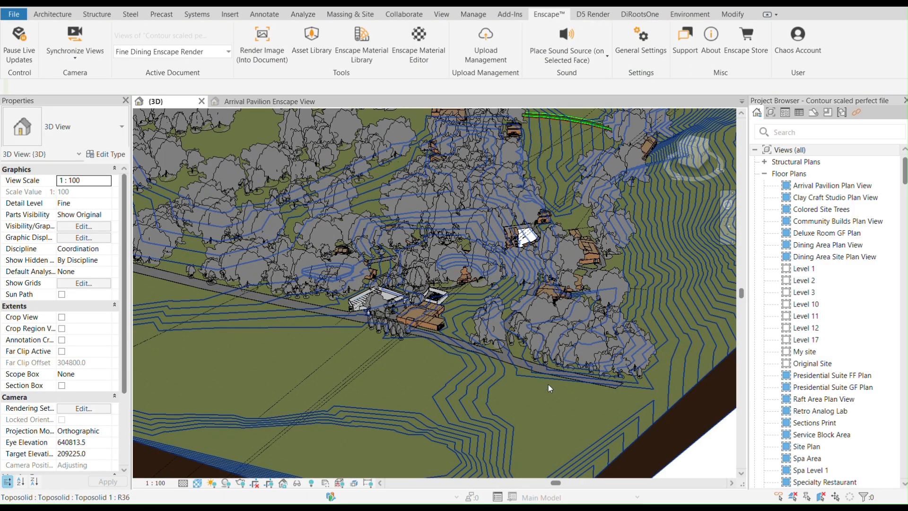
shift+middle_drag(638, 274, 587, 331)
scroll(372, 333, down, 3)
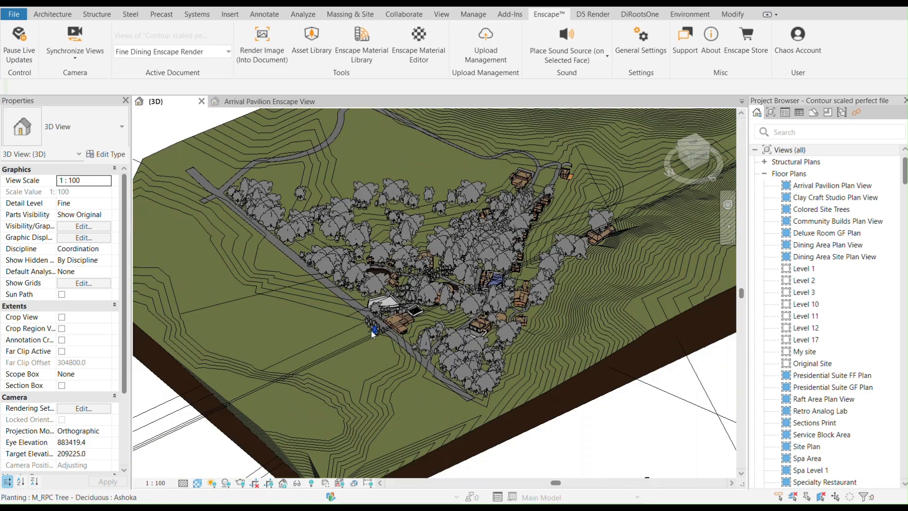
scroll(510, 237, up, 3)
shift+middle_drag(531, 240, 519, 280)
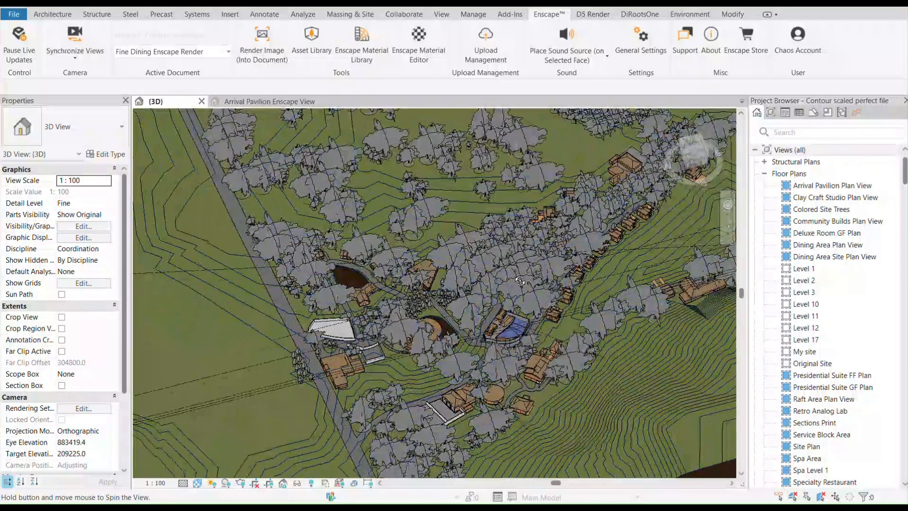
scroll(296, 295, down, 5)
scroll(381, 282, up, 4)
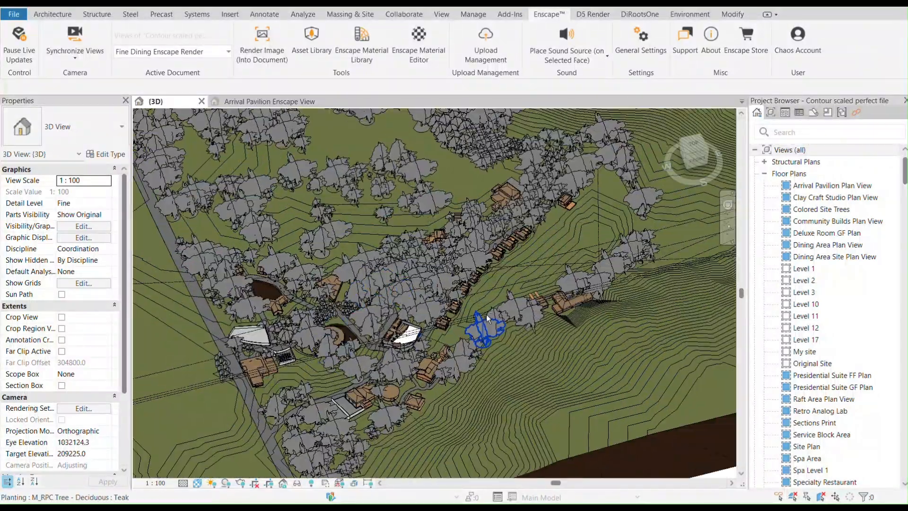
shift+middle_drag(487, 318, 449, 301)
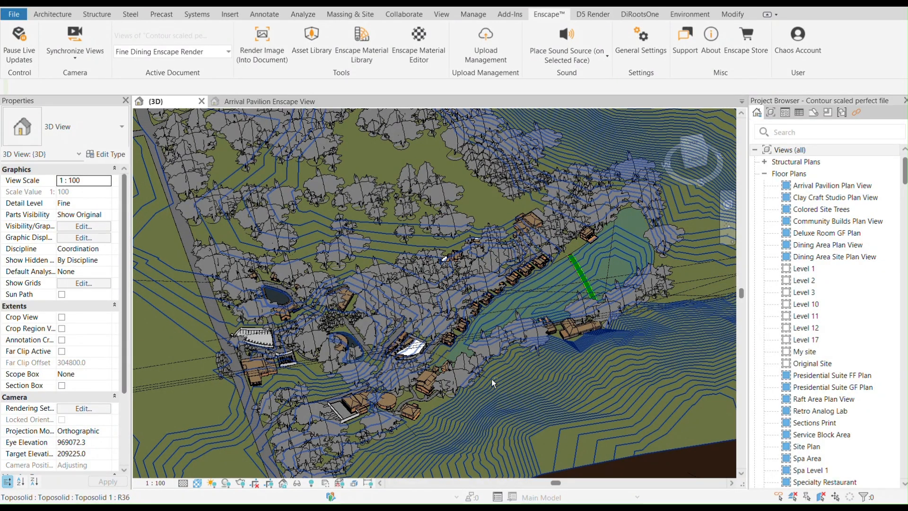
shift+middle_drag(492, 379, 606, 308)
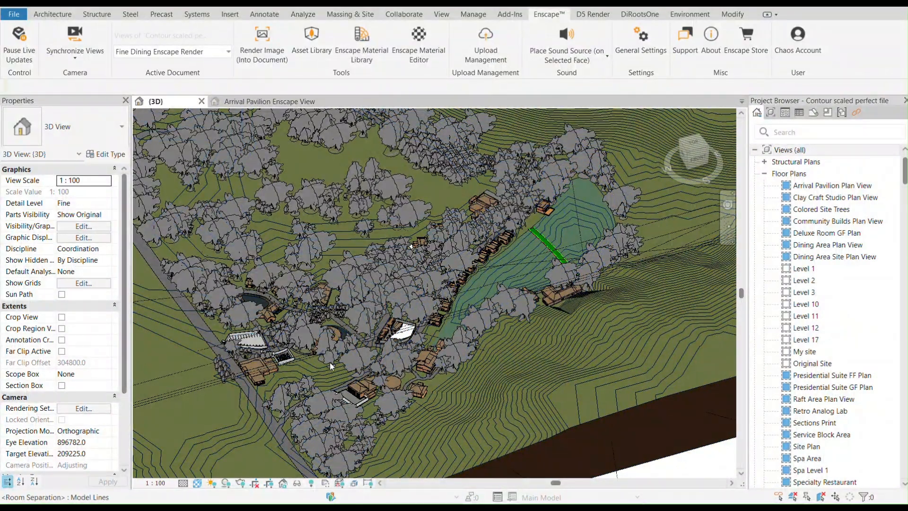
scroll(268, 393, up, 2)
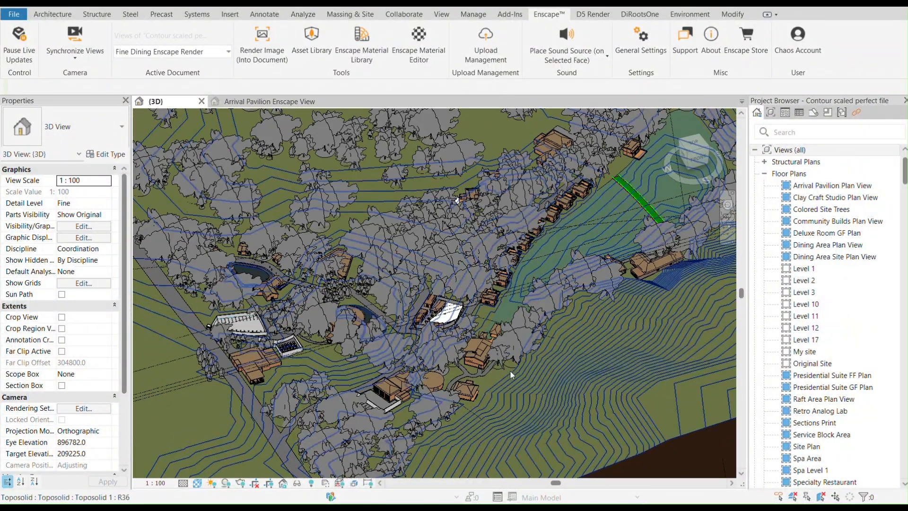
scroll(511, 268, down, 5)
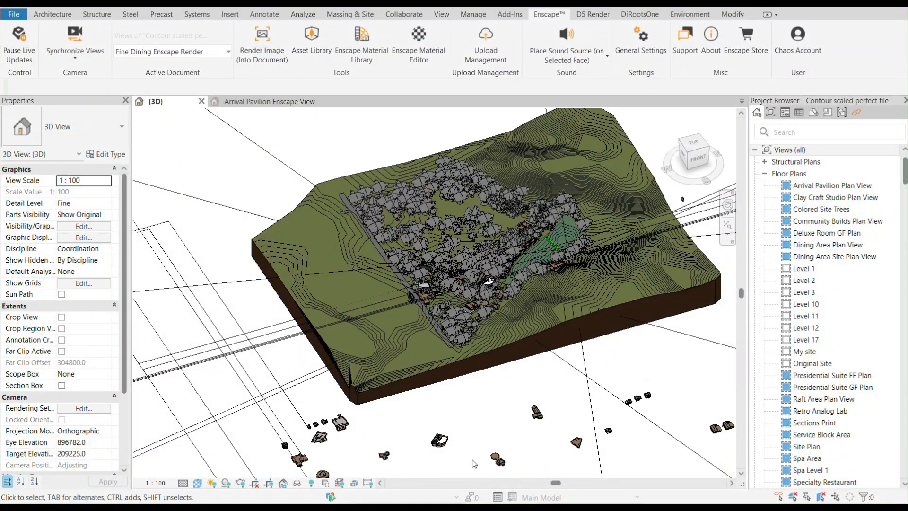
scroll(473, 255, up, 3)
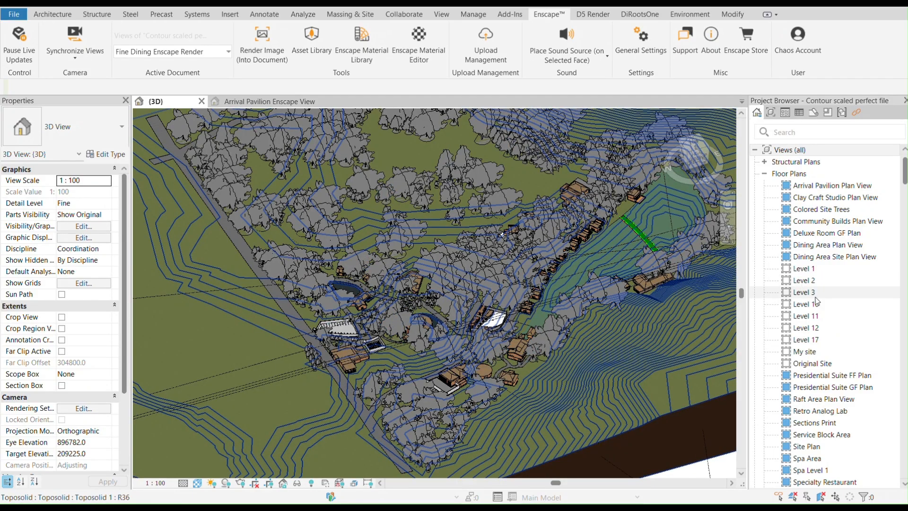
Open the sheet A107 - Arrival Pavilion Sheet and dismiss the save reminder without saving
click(764, 173)
scroll(800, 359, down, 20)
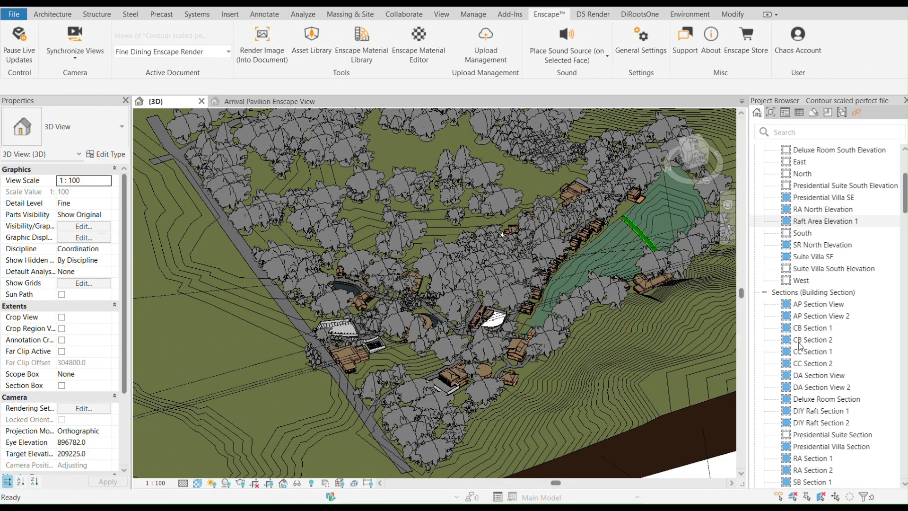
scroll(800, 359, up, 7)
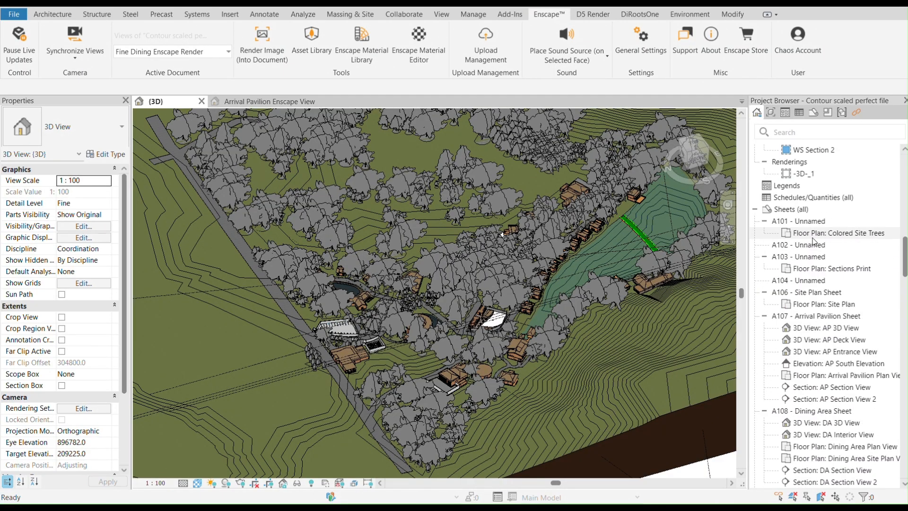
click(817, 316)
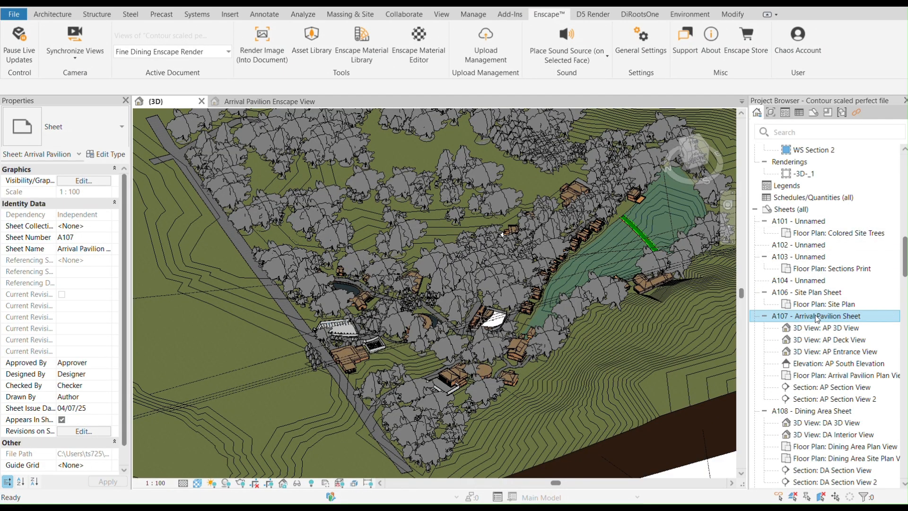
double_click(817, 316)
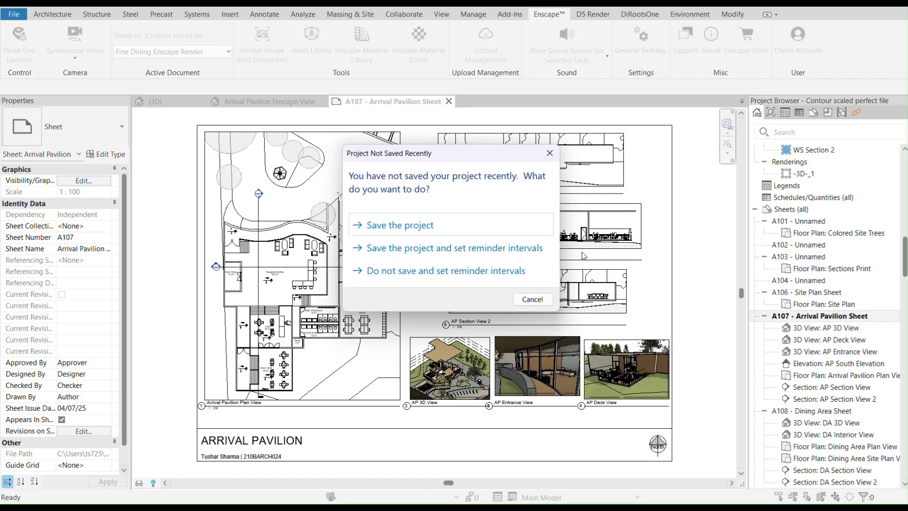
click(547, 148)
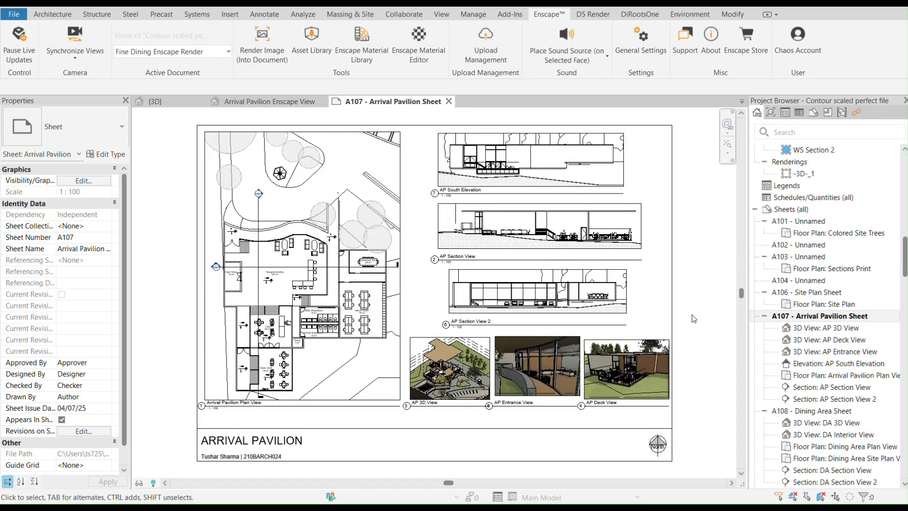
Examine the plan, elevation, sections and 3D views on the arrival pavilion sheet, and close the sheet
scroll(511, 416, up, 2)
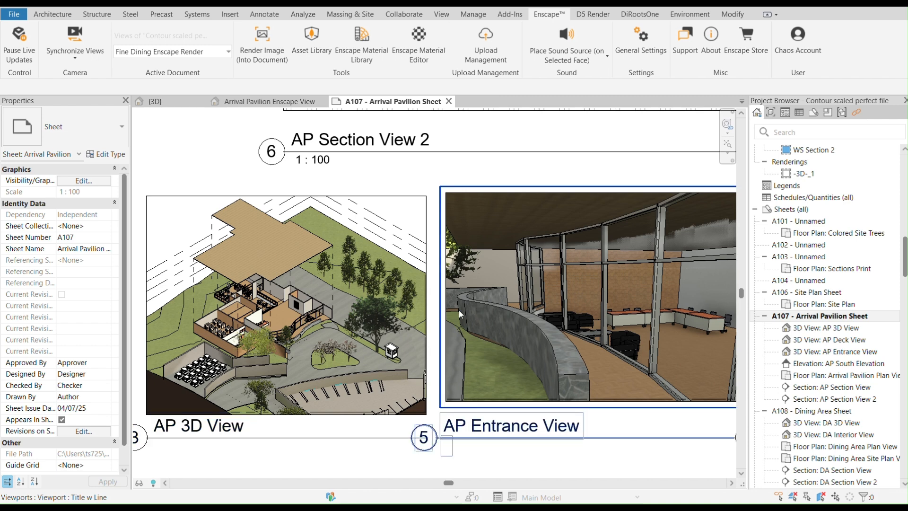
scroll(449, 314, down, 2)
click(689, 323)
scroll(690, 324, up, 3)
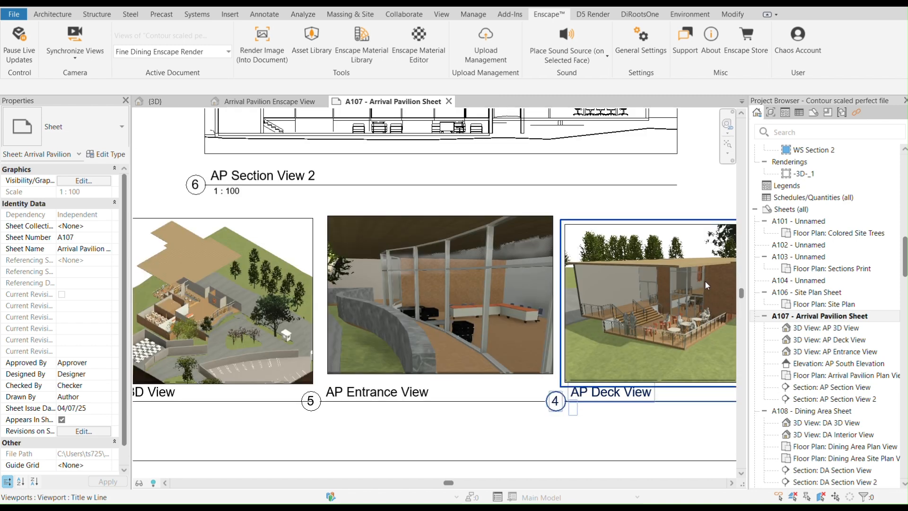
scroll(570, 418, down, 4)
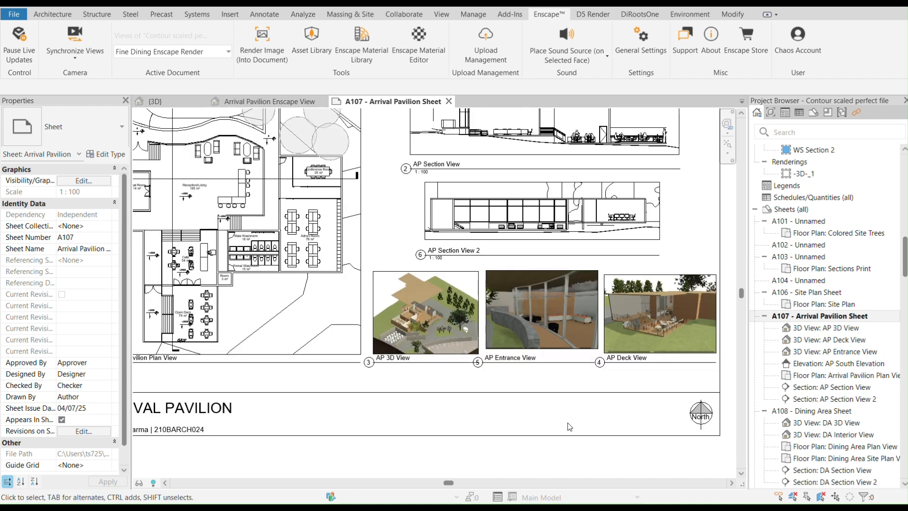
scroll(535, 300, down, 1)
scroll(442, 439, down, 1)
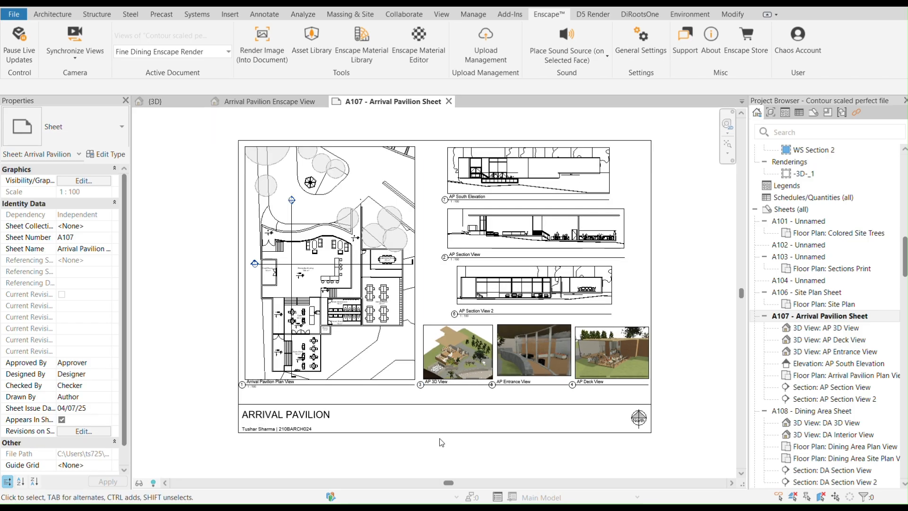
scroll(469, 269, up, 1)
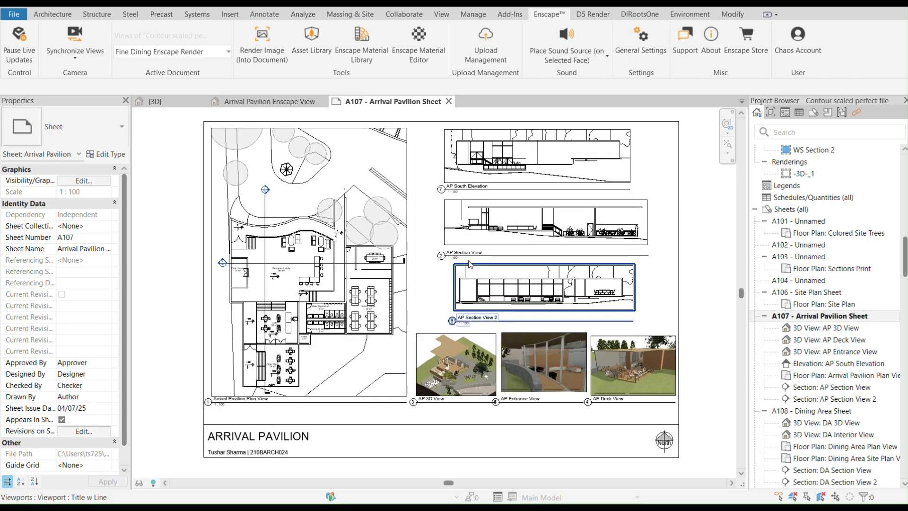
click(448, 101)
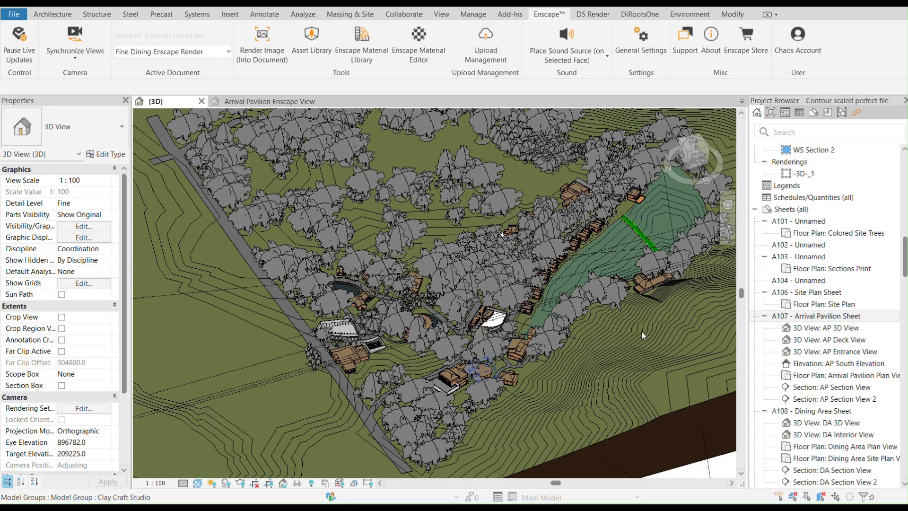